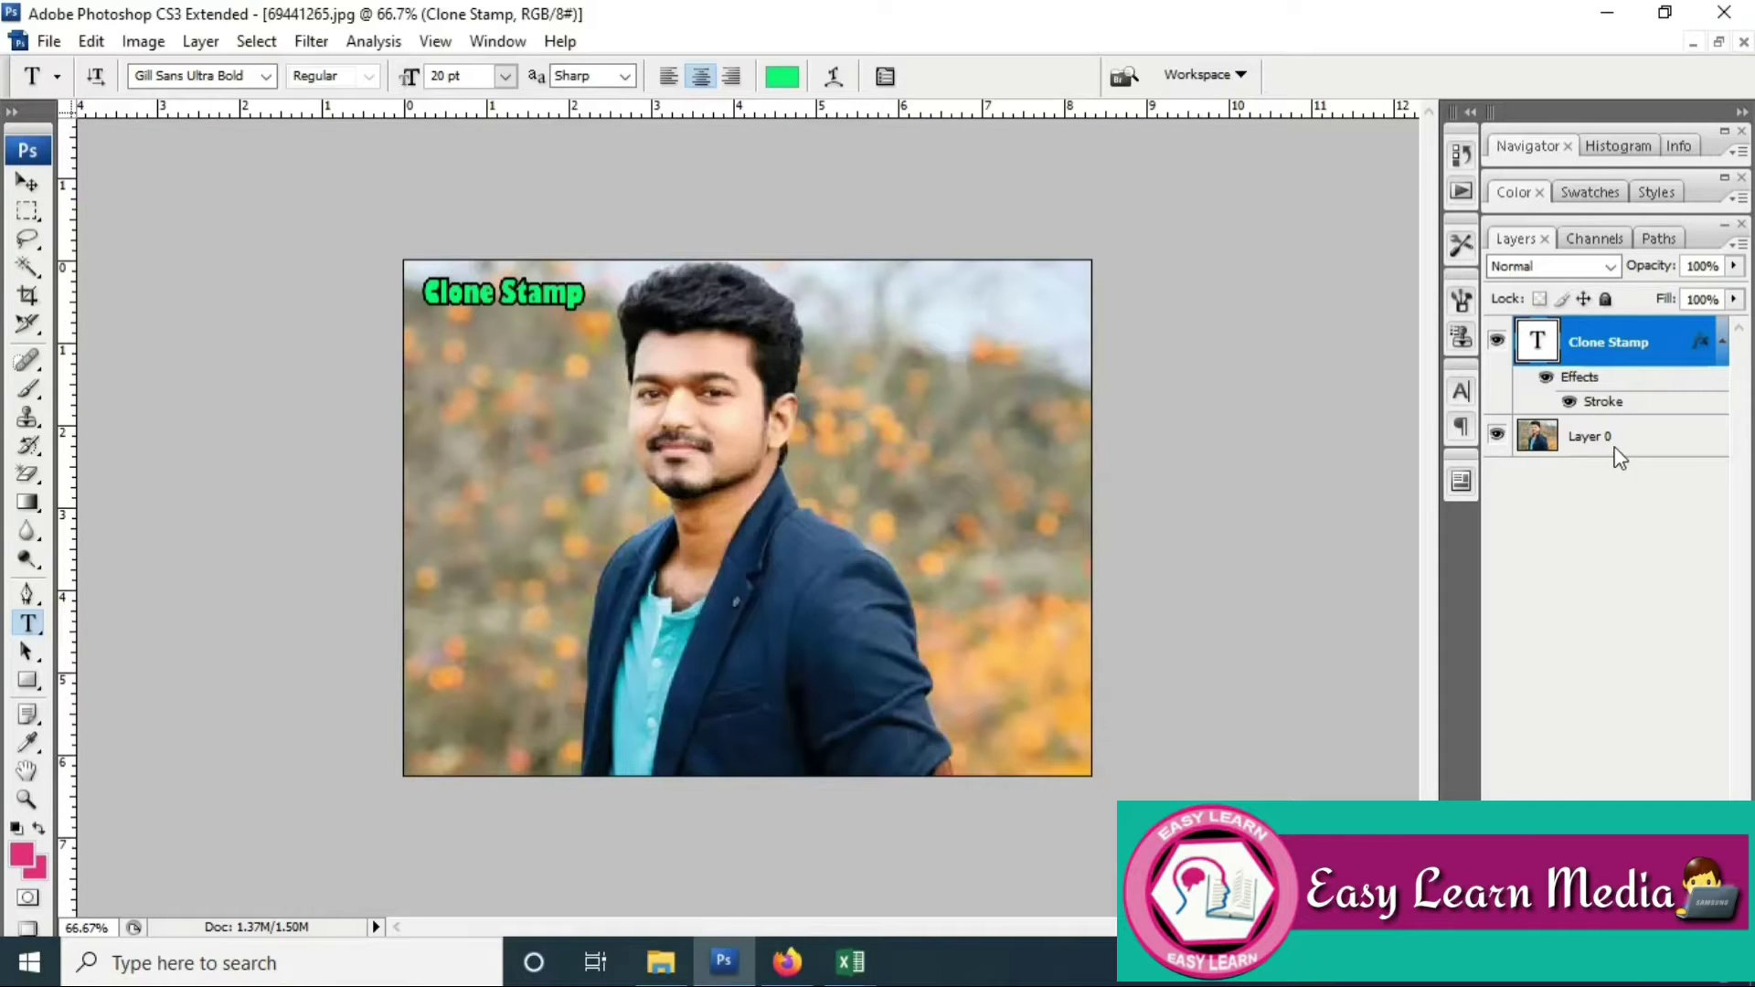
Step: Make Layer 0 the active layer and activate the Clone Stamp tool
{"action": "left_click", "coordinate": [1612, 442]}
{"action": "left_click", "coordinate": [27, 182]}
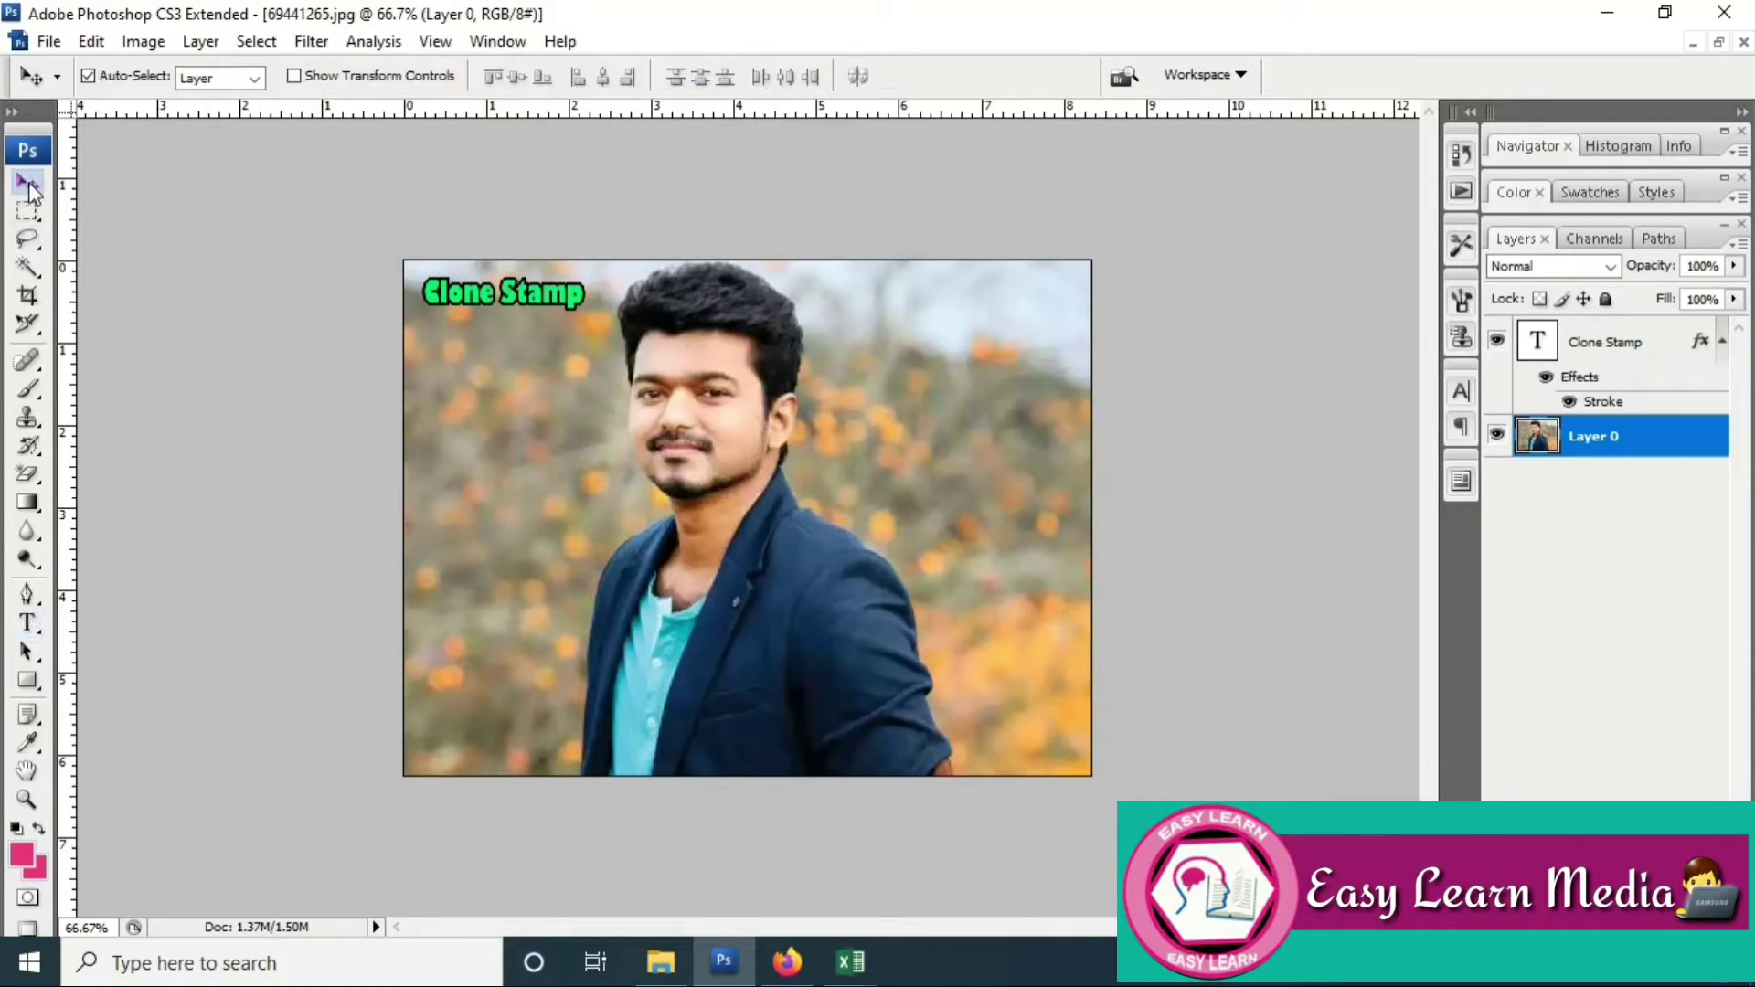
{"action": "left_click", "coordinate": [28, 418]}
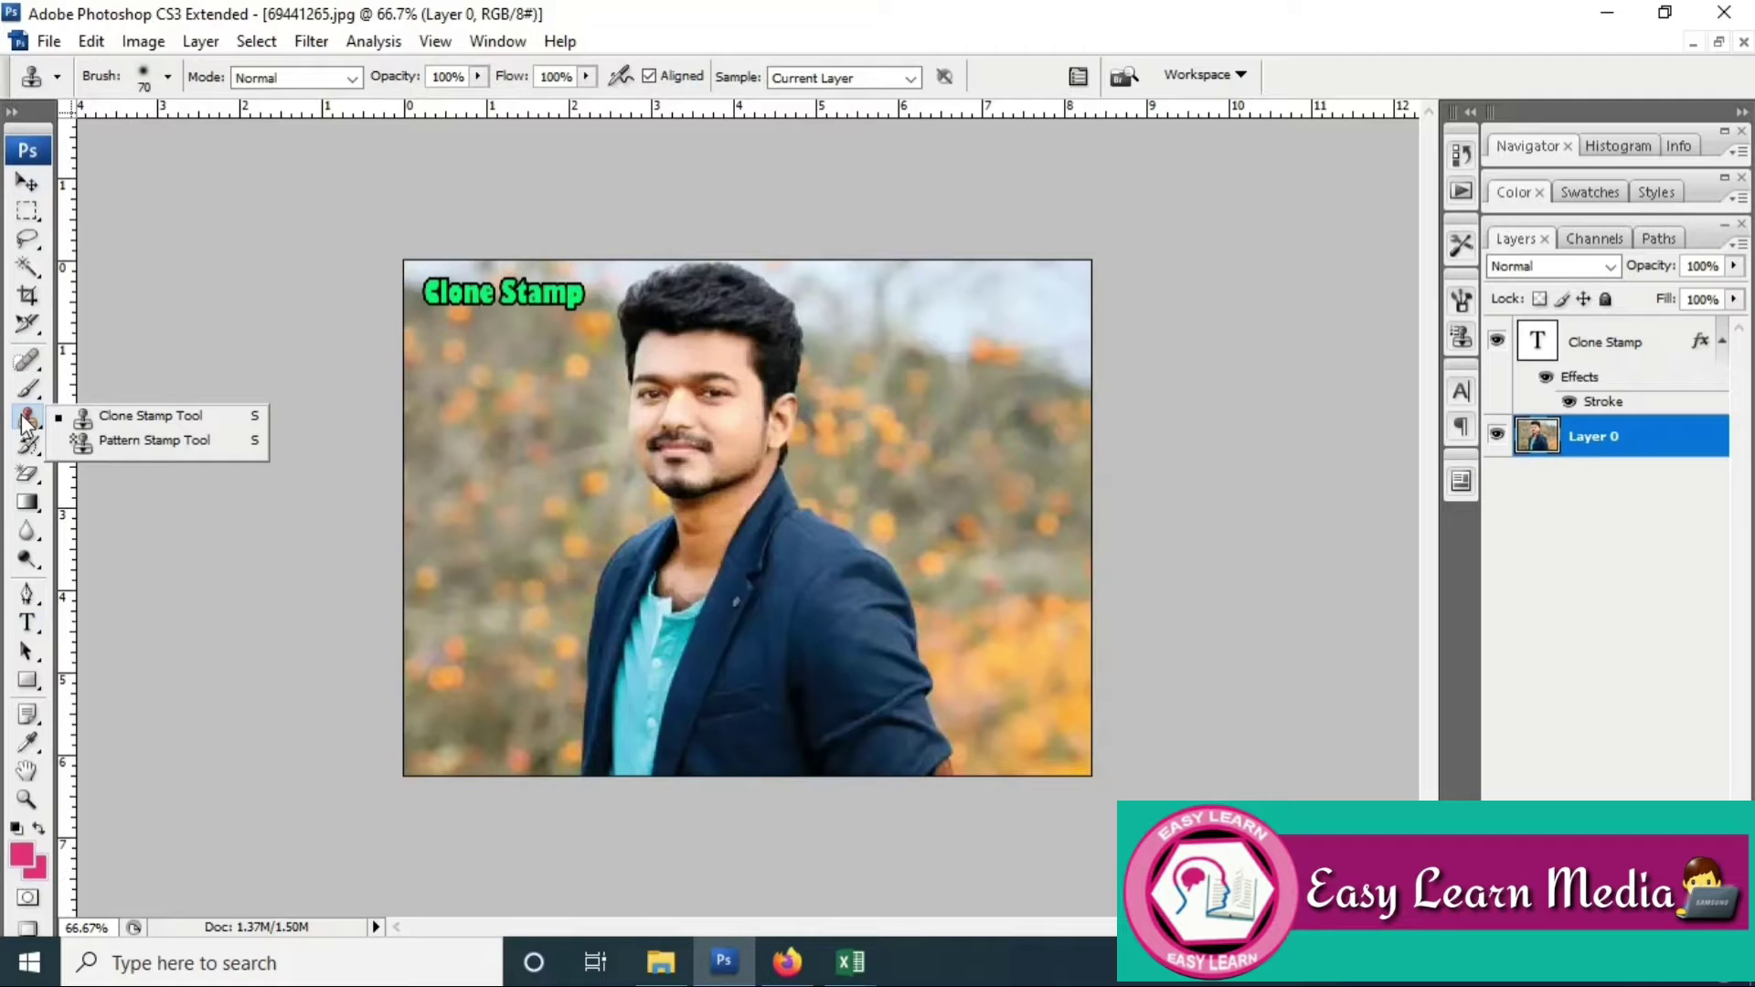
{"action": "left_click", "coordinate": [118, 418]}
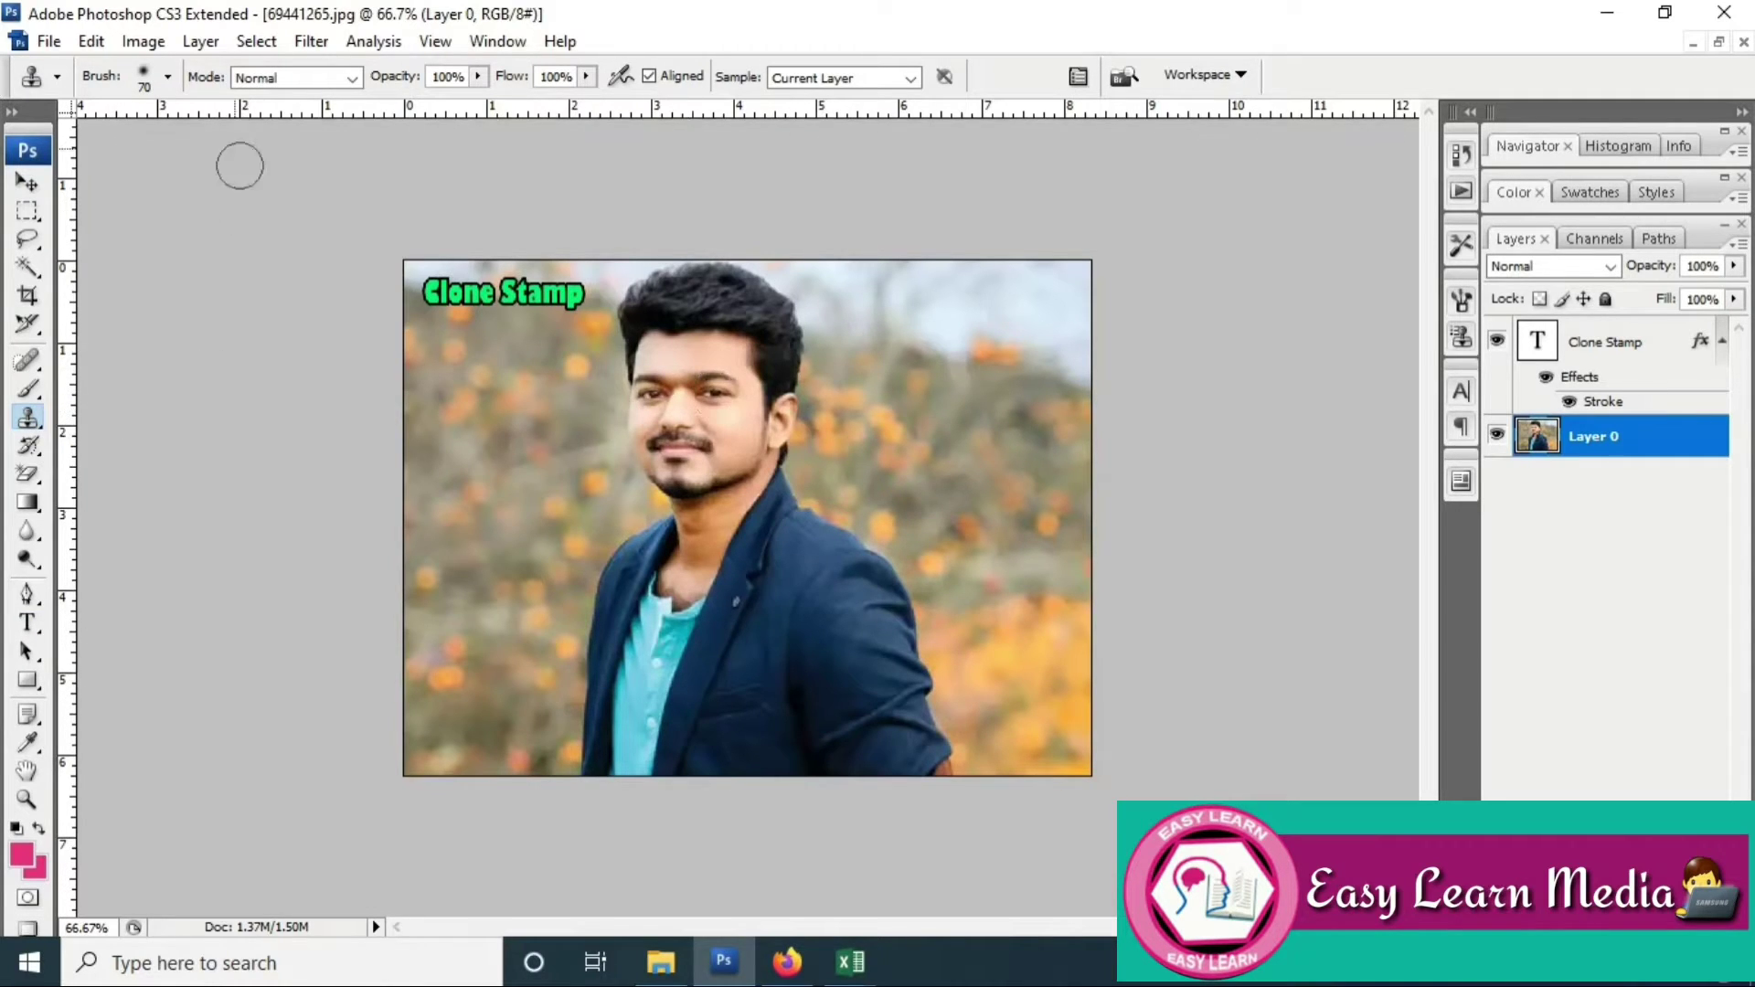
Step: Set the clone brush to a 62 px diameter and 9% hardness
{"action": "left_click", "coordinate": [168, 78]}
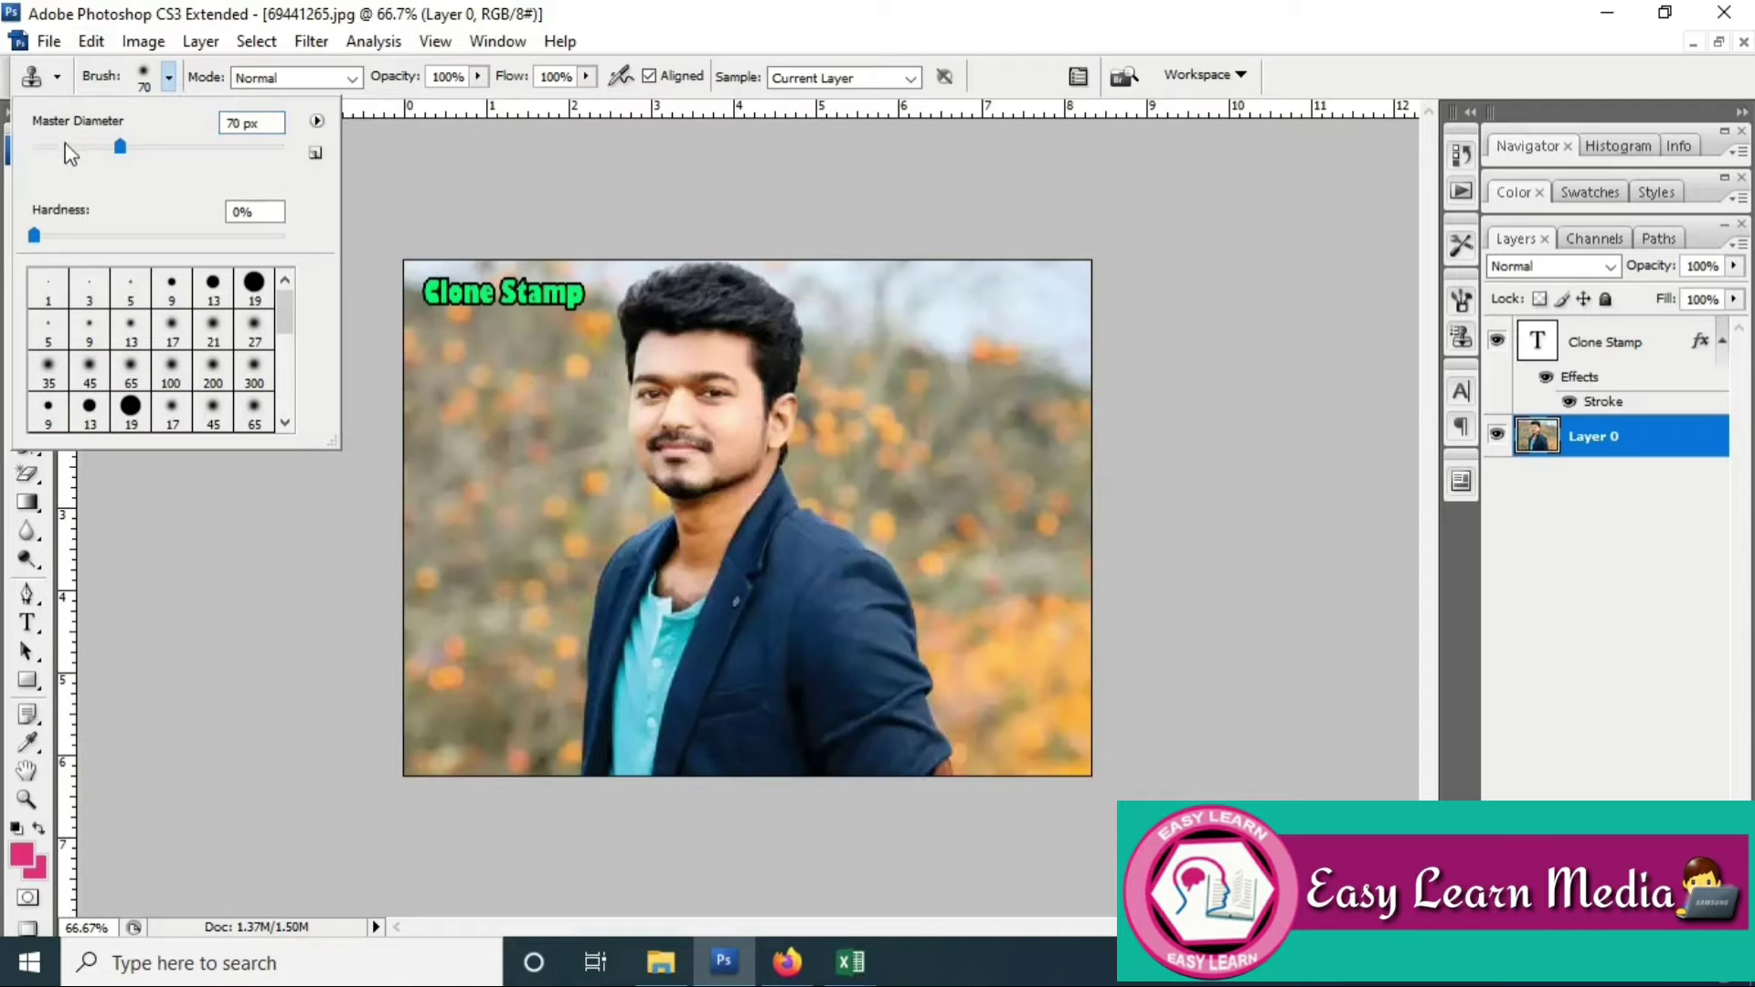
{"action": "left_click_drag", "start_coordinate": [120, 147], "coordinate": [143, 158]}
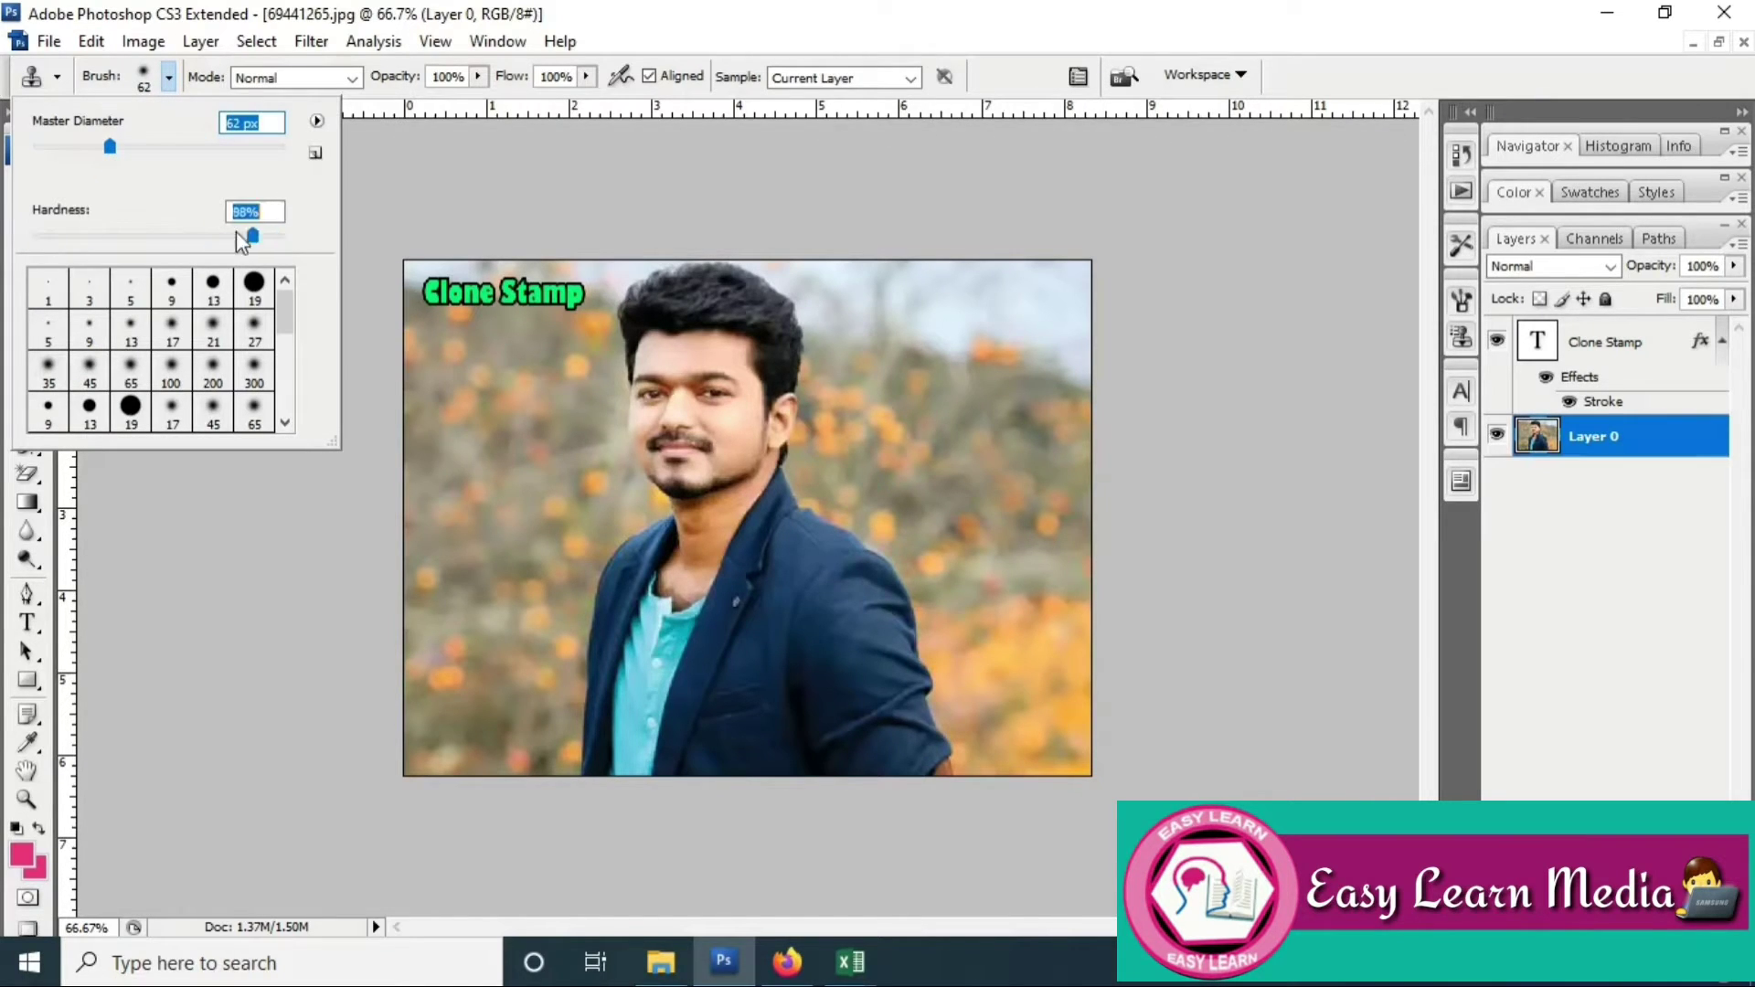
{"action": "left_click_drag", "start_coordinate": [72, 245], "coordinate": [58, 245]}
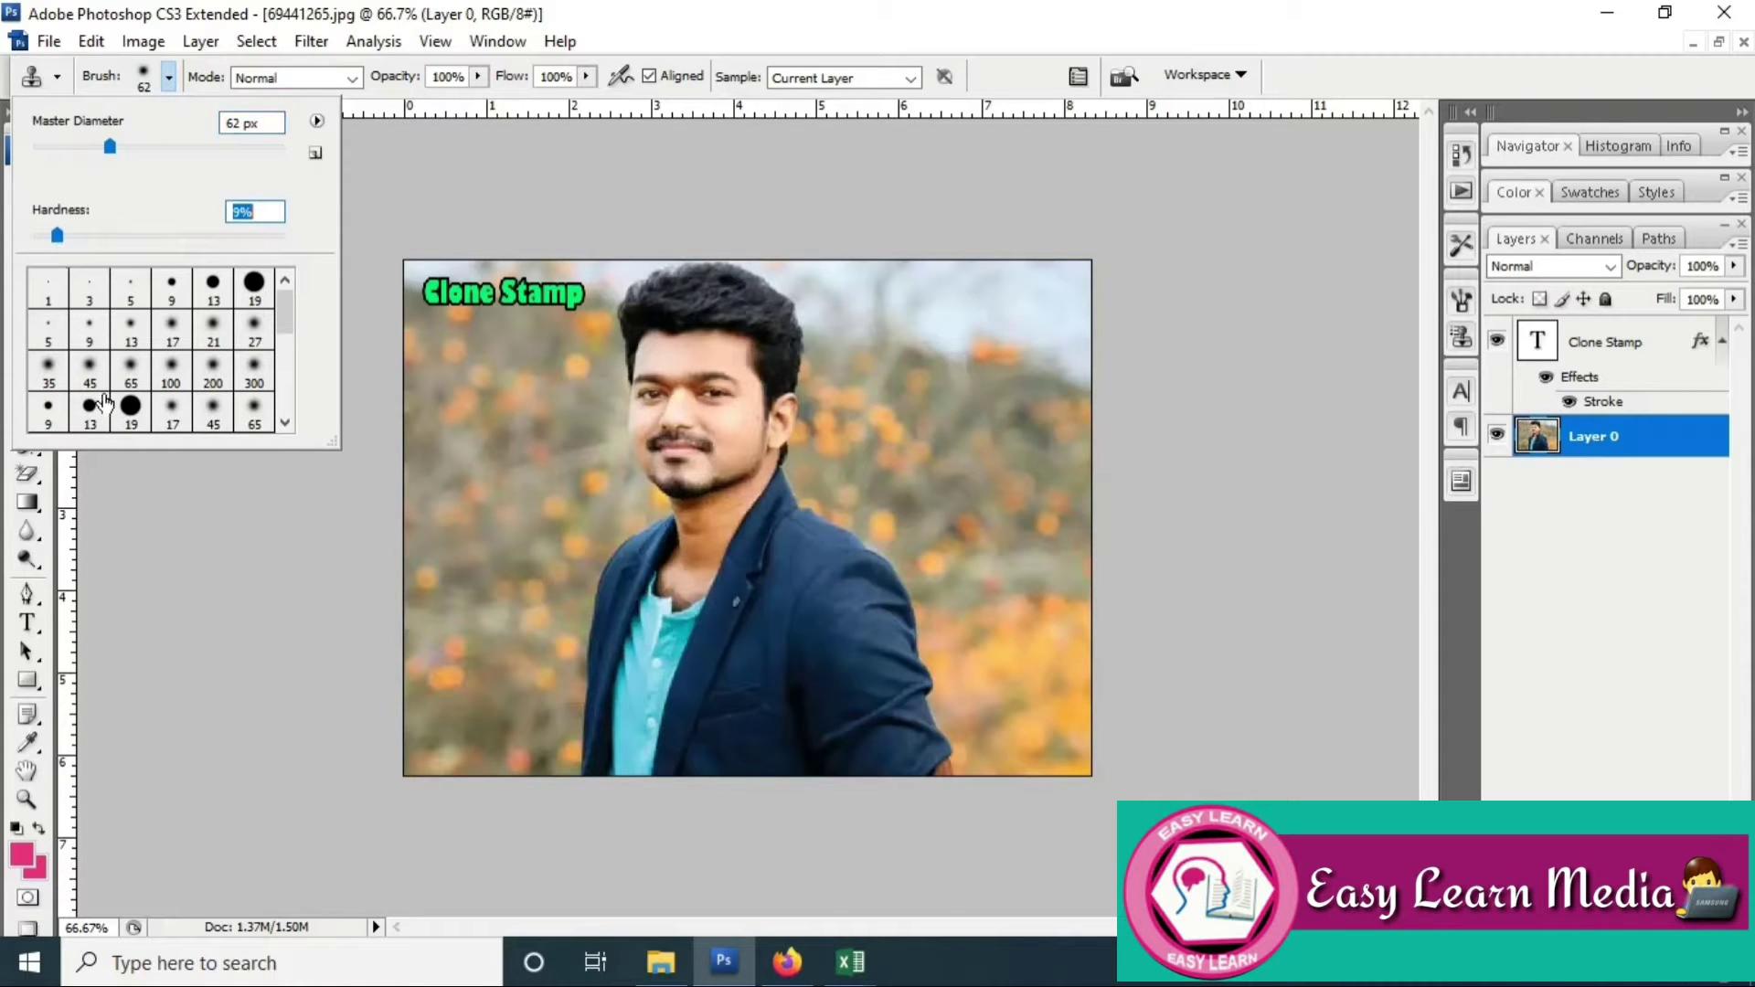
{"action": "left_click", "coordinate": [396, 176]}
{"action": "left_click", "coordinate": [396, 176]}
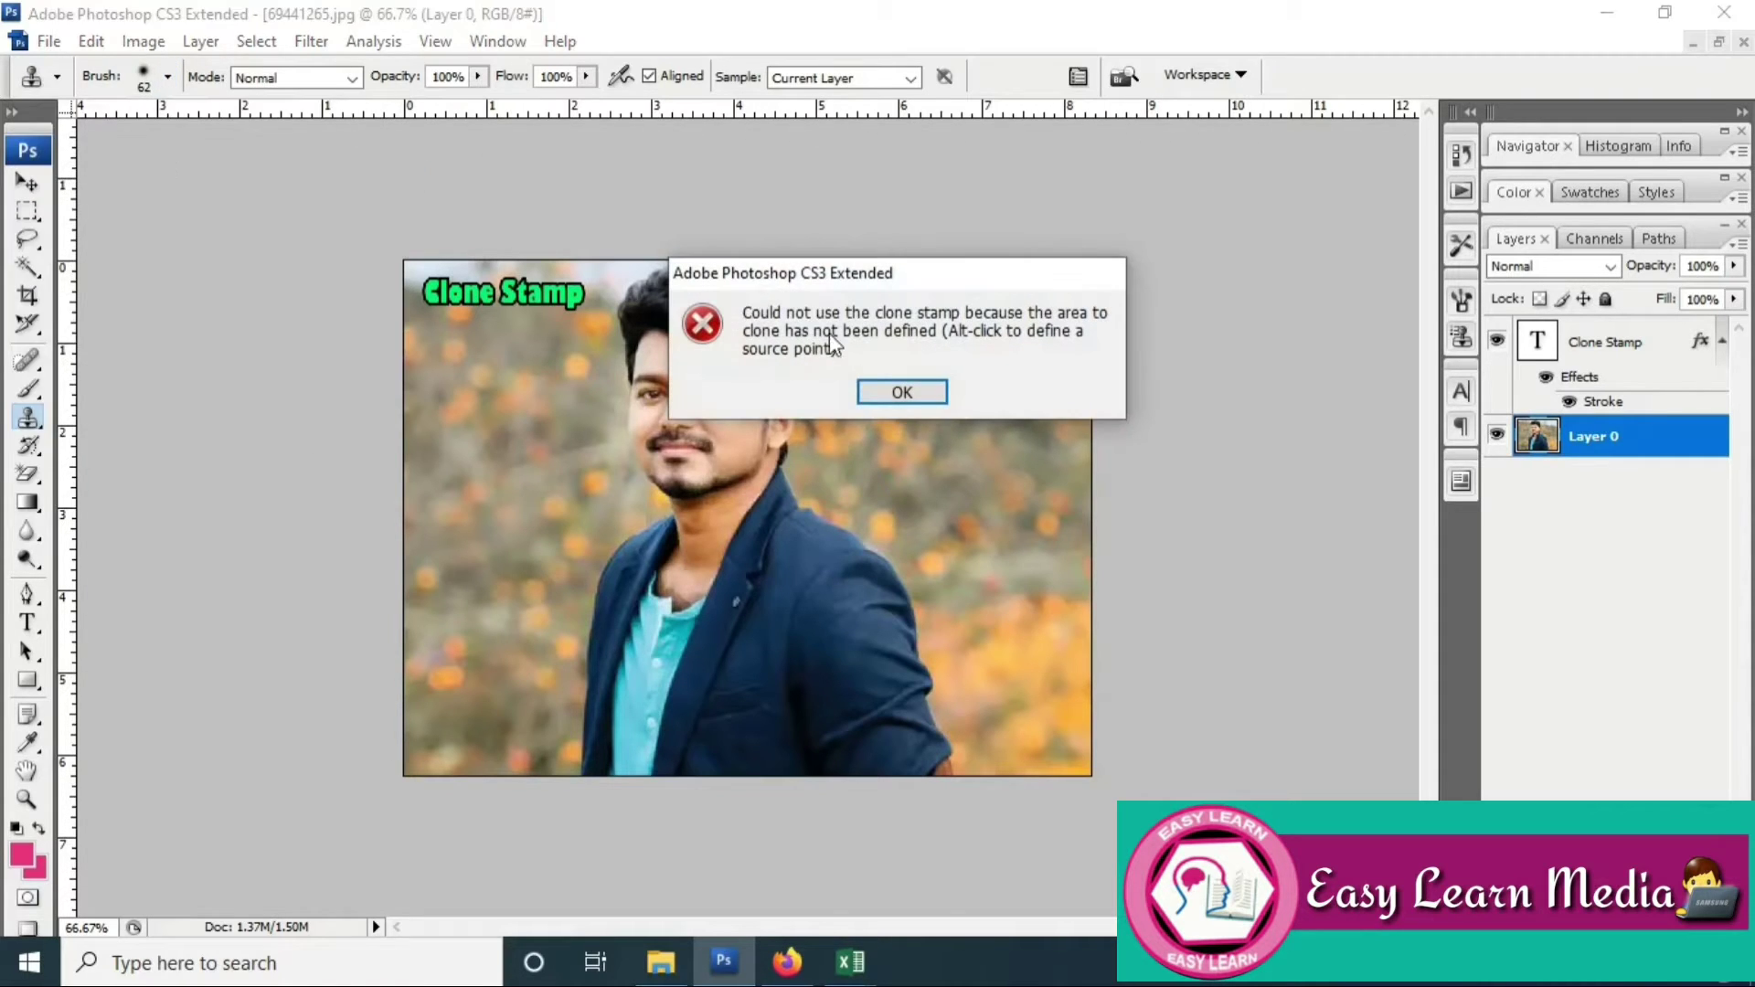
{"action": "key", "text": "Return"}
Step: Review the Clone Stamp blending modes, keeping Normal, and inspect the opacity setting
{"action": "left_click", "coordinate": [352, 78]}
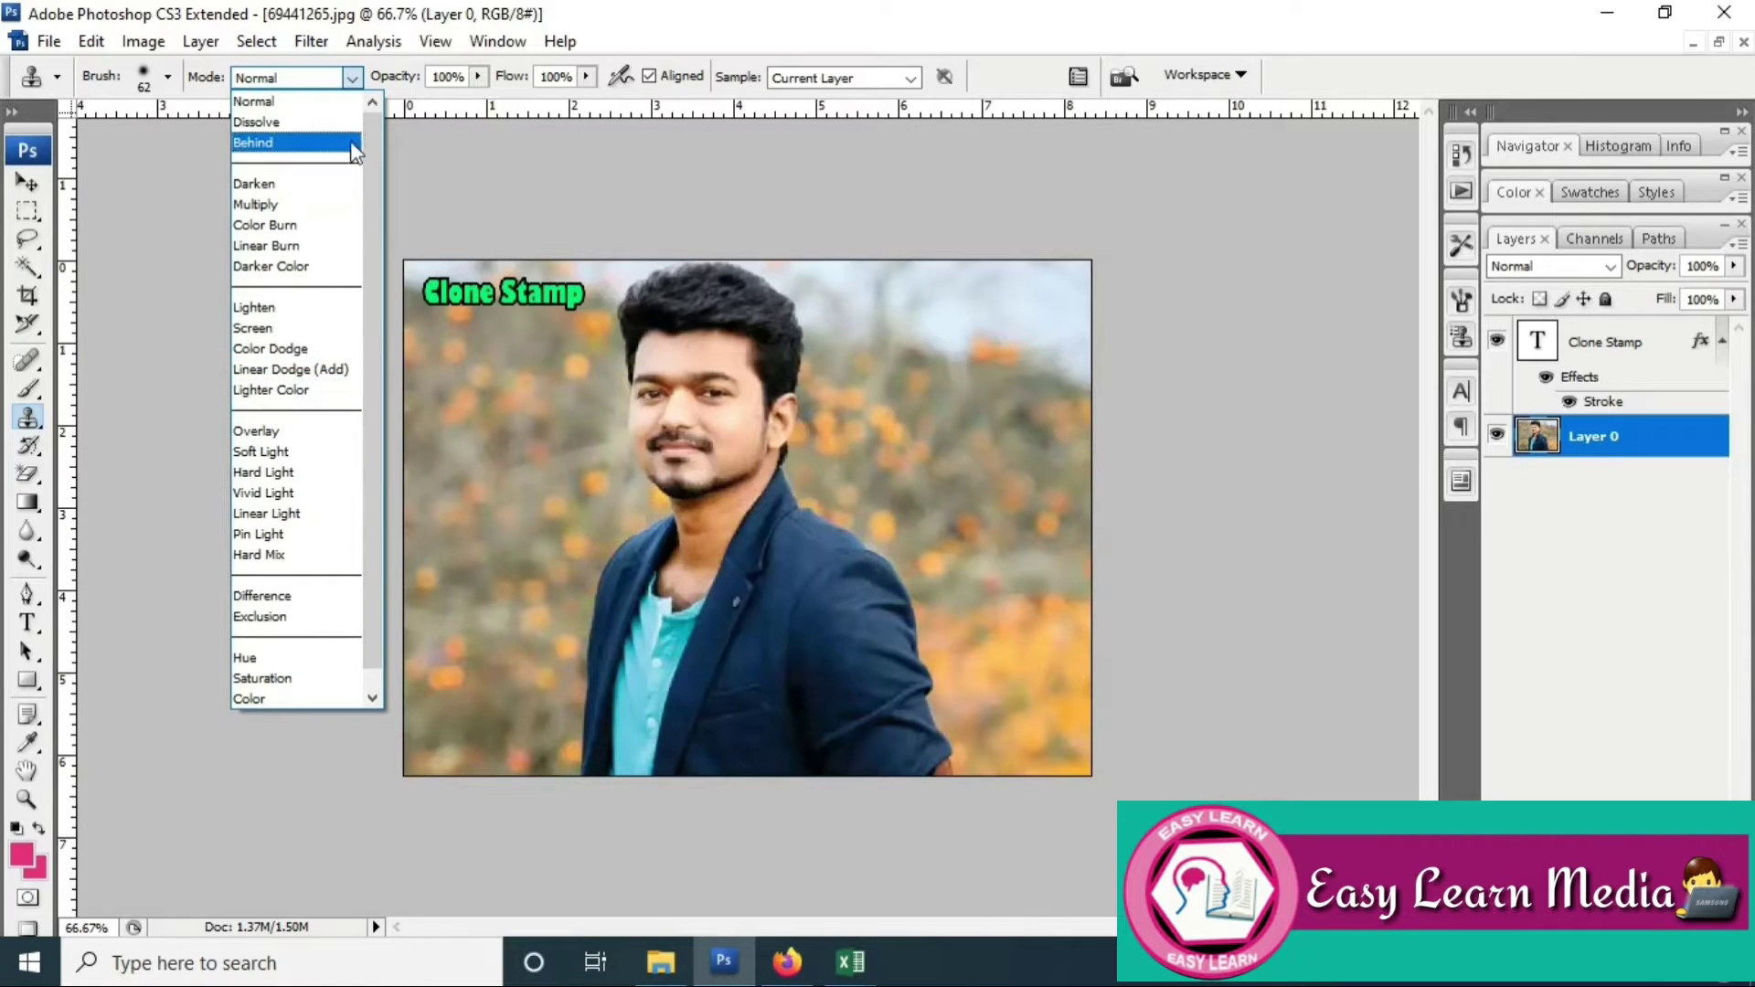
{"action": "left_click", "coordinate": [253, 101]}
{"action": "left_click", "coordinate": [479, 76]}
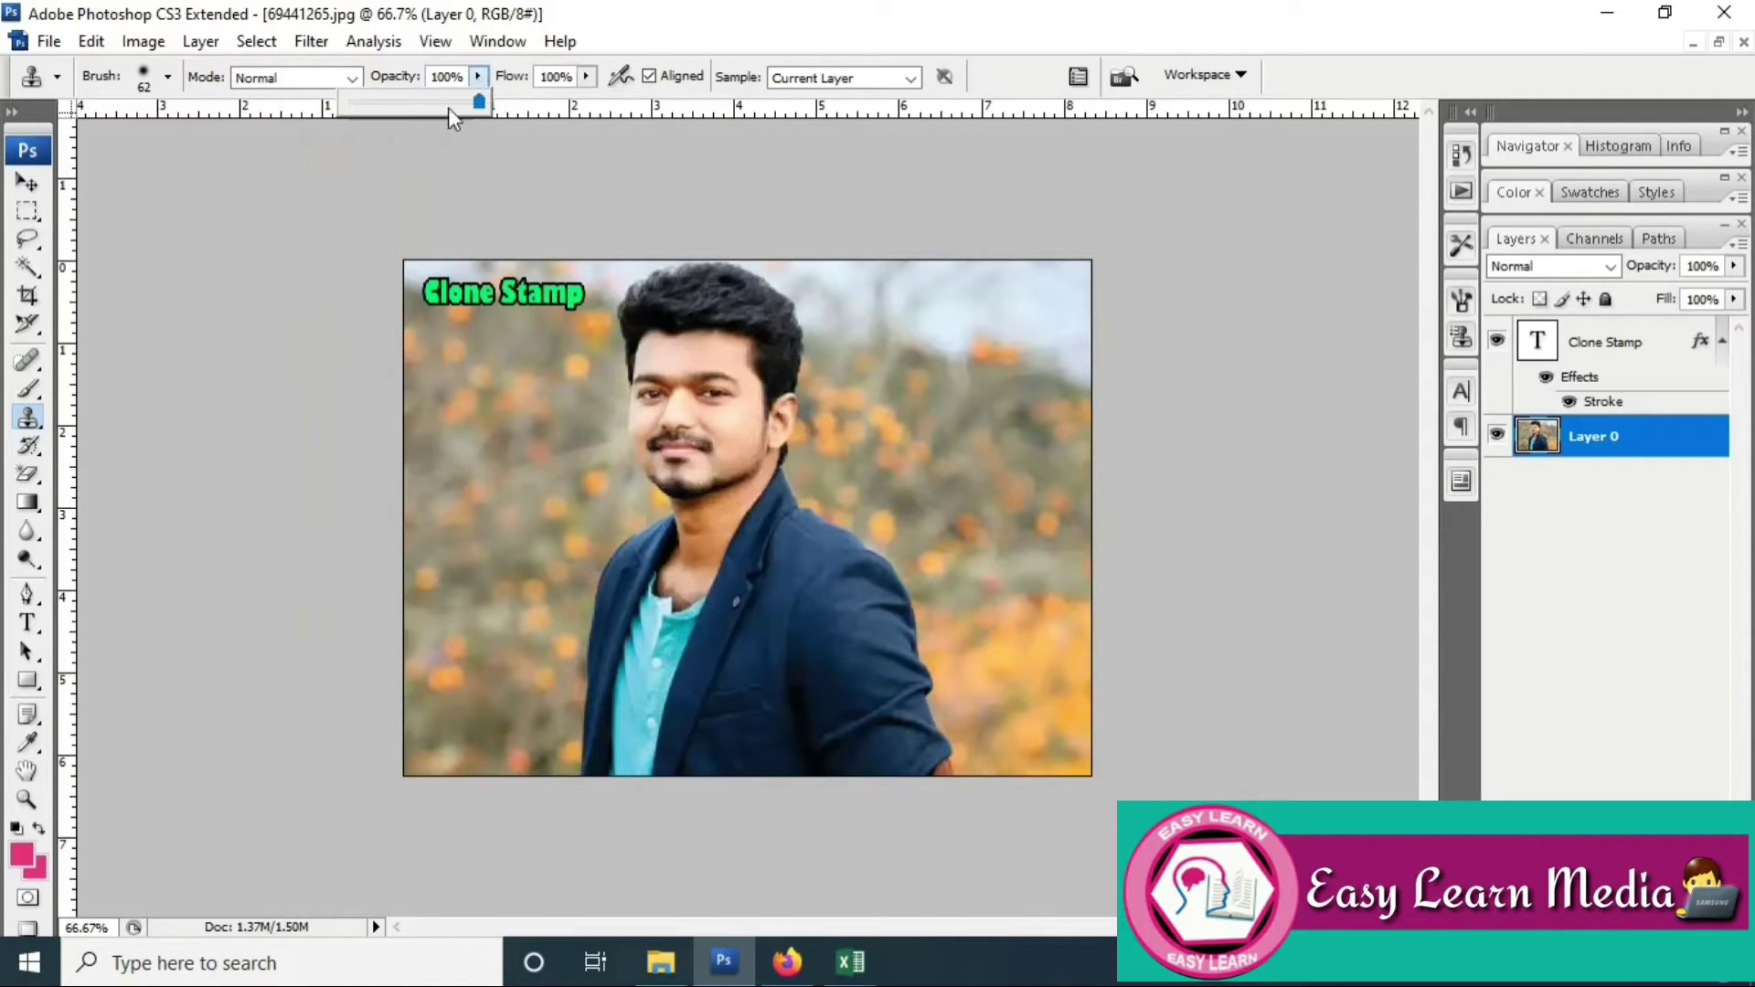
{"action": "left_click", "coordinate": [576, 168]}
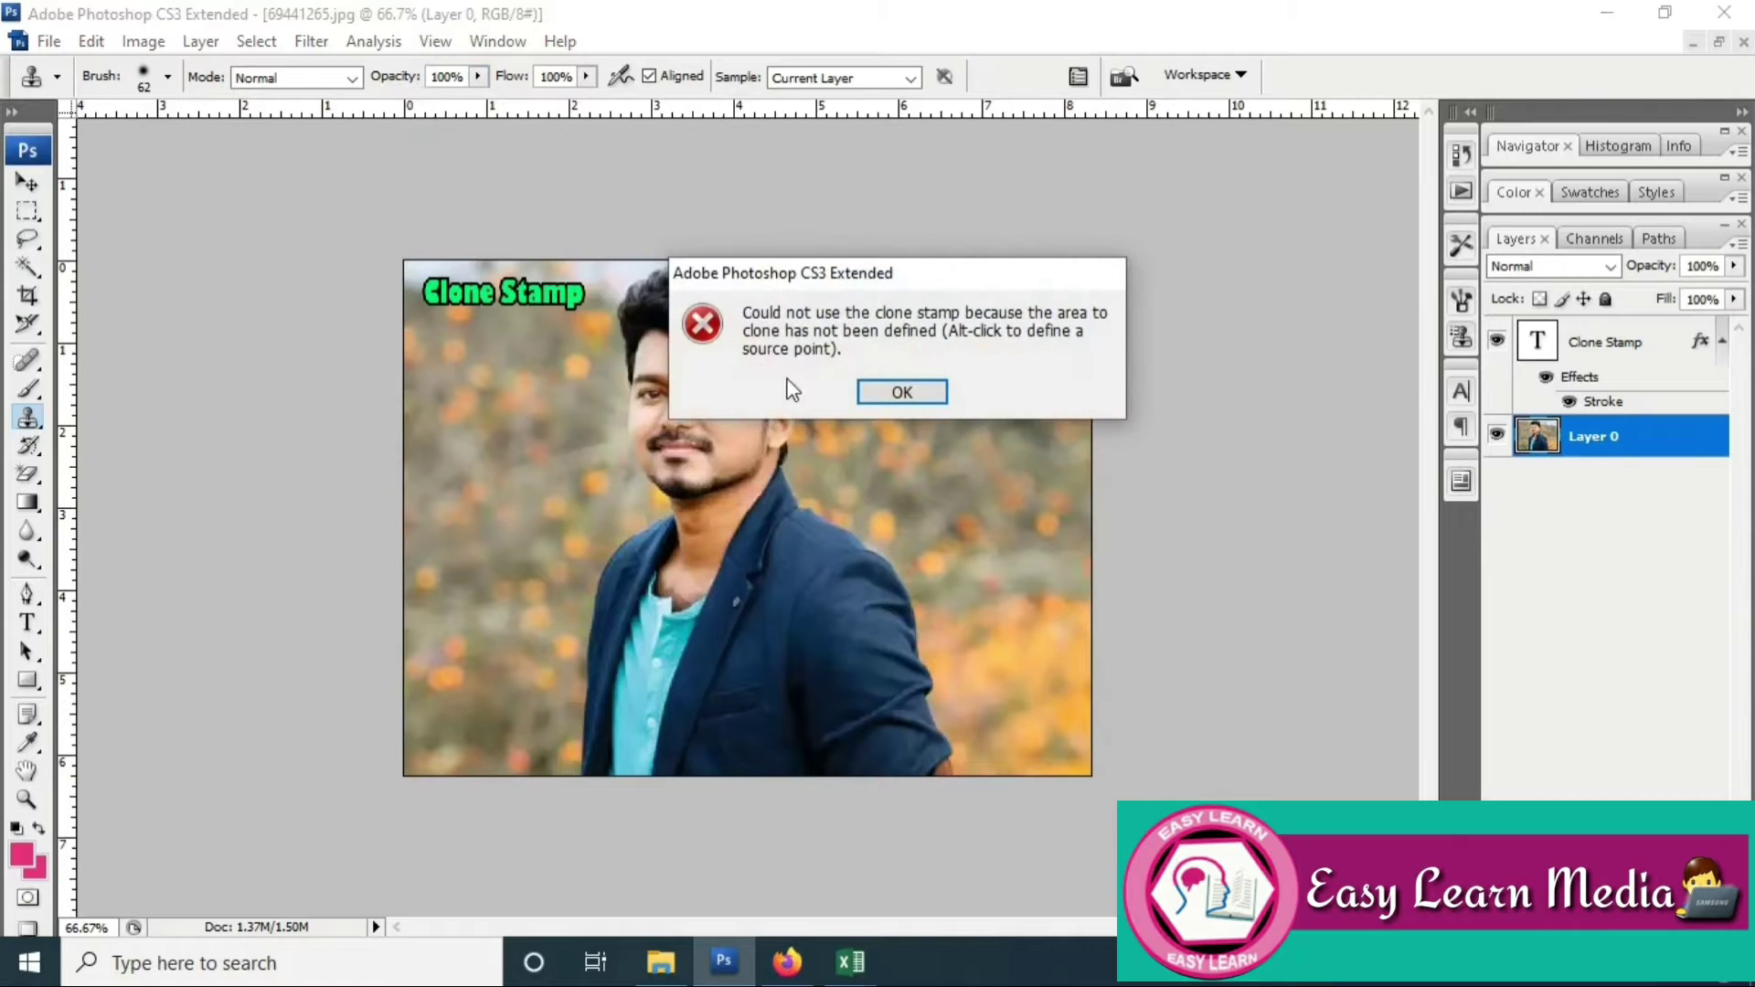
{"action": "left_click", "coordinate": [883, 390]}
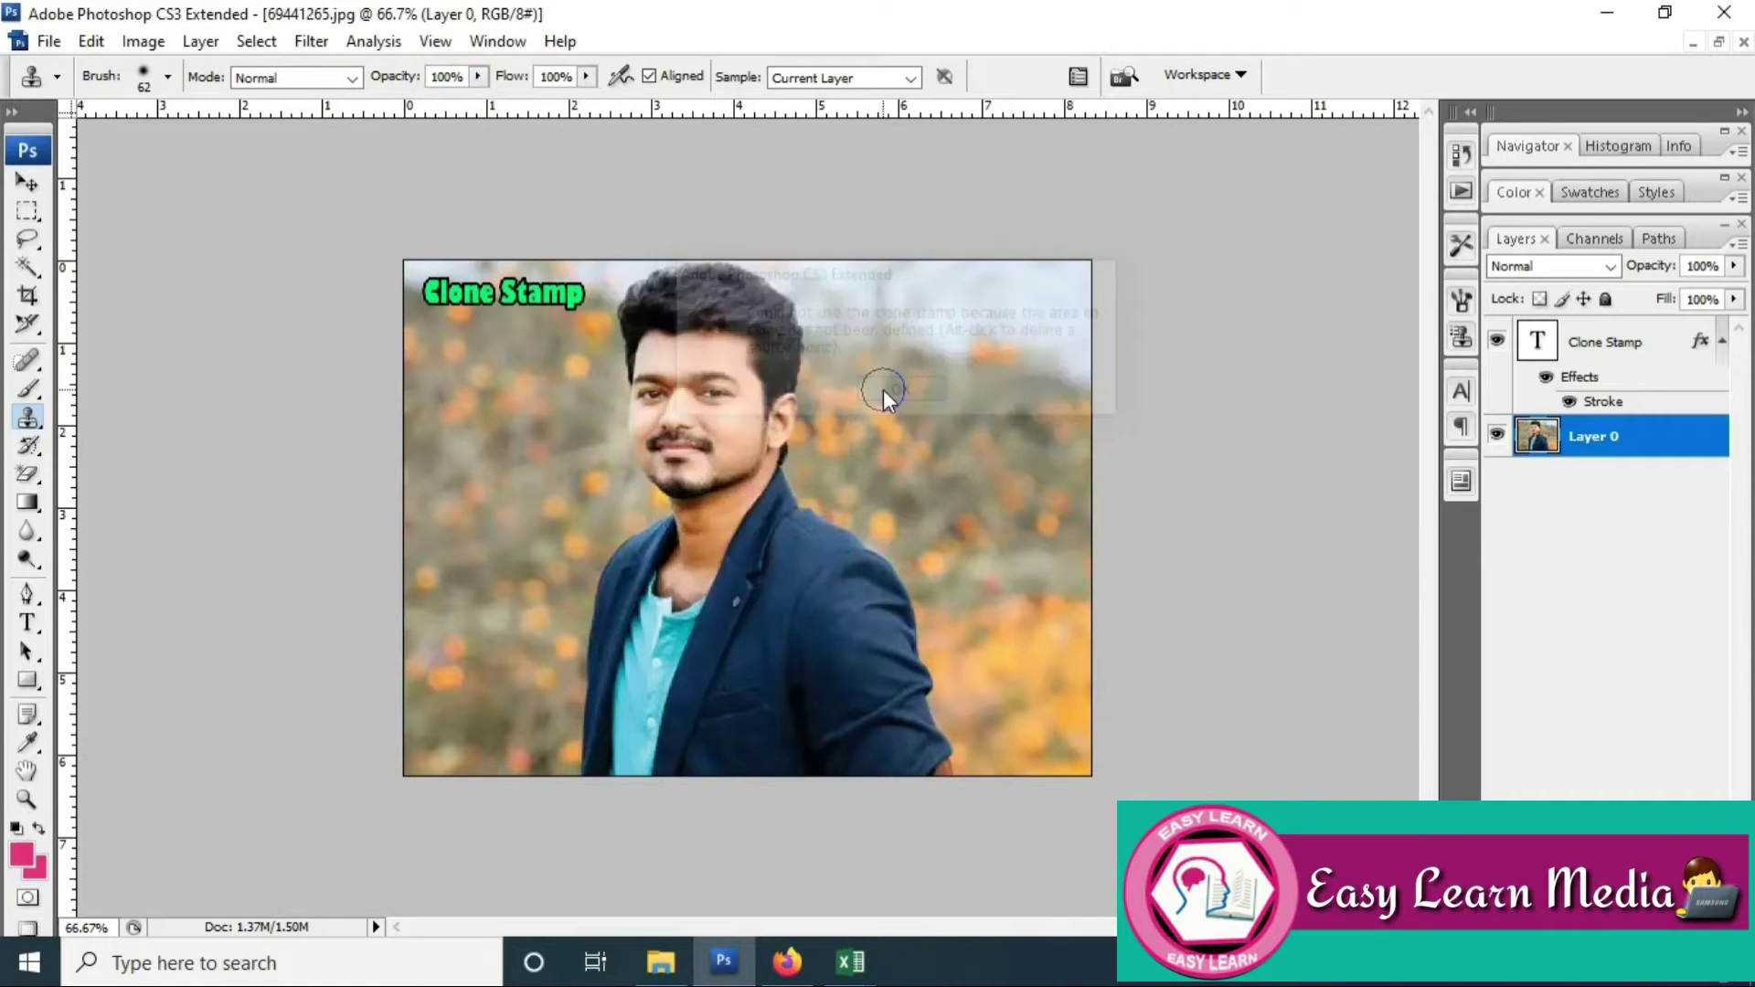
Step: Clone the man's lower face and upper body onto the background along the photo's right edge with the Clone Stamp tool
{"action": "right_click", "coordinate": [28, 428]}
{"action": "left_click", "coordinate": [106, 417]}
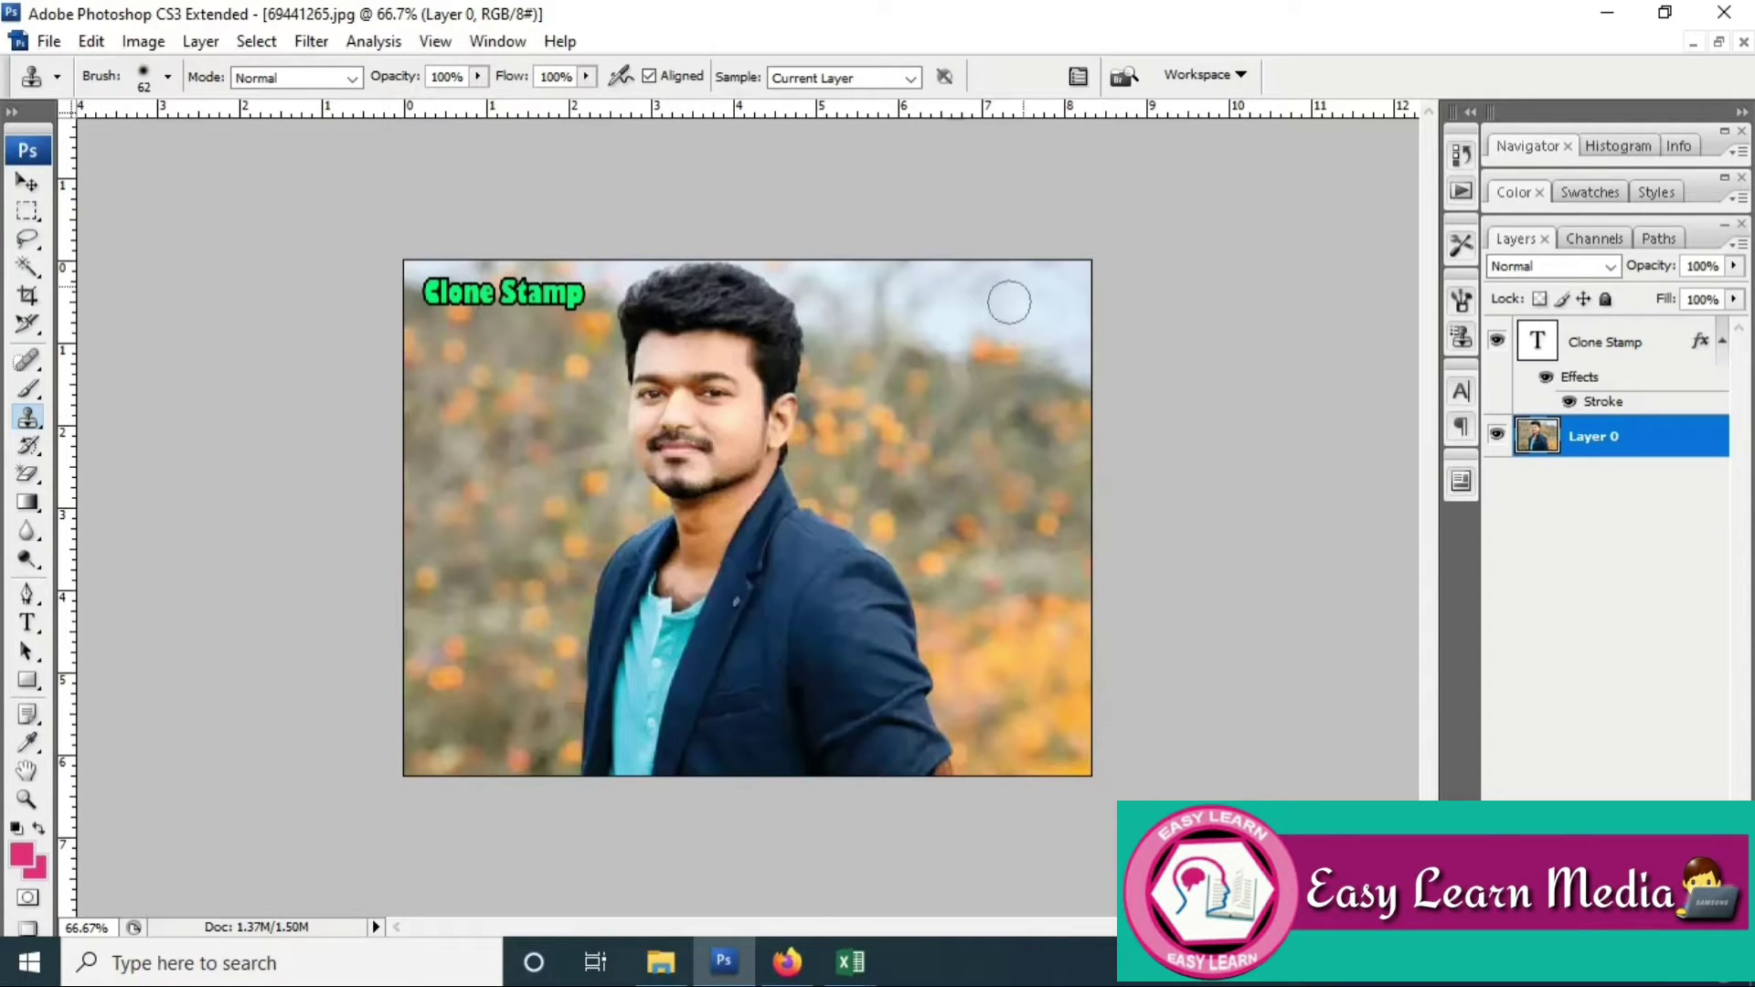
{"action": "mouse_move", "coordinate": [1005, 329]}
{"action": "left_mouse_down"}
{"action": "mouse_move", "coordinate": [1005, 276]}
{"action": "mouse_move", "coordinate": [1054, 338]}
{"action": "mouse_move", "coordinate": [1033, 402]}
{"action": "mouse_move", "coordinate": [989, 317]}
{"action": "mouse_move", "coordinate": [1039, 284]}
{"action": "mouse_move", "coordinate": [1080, 384]}
{"action": "mouse_move", "coordinate": [1060, 460]}
{"action": "mouse_move", "coordinate": [1006, 426]}
{"action": "mouse_move", "coordinate": [987, 296]}
{"action": "mouse_move", "coordinate": [988, 513]}
{"action": "mouse_move", "coordinate": [1014, 451]}
{"action": "mouse_move", "coordinate": [1025, 532]}
{"action": "mouse_move", "coordinate": [1060, 452]}
{"action": "mouse_move", "coordinate": [1043, 589]}
{"action": "mouse_move", "coordinate": [1062, 498]}
{"action": "mouse_move", "coordinate": [1005, 605]}
{"action": "mouse_move", "coordinate": [972, 441]}
{"action": "mouse_move", "coordinate": [995, 650]}
{"action": "mouse_move", "coordinate": [1079, 581]}
{"action": "mouse_move", "coordinate": [1010, 637]}
{"action": "left_mouse_up"}
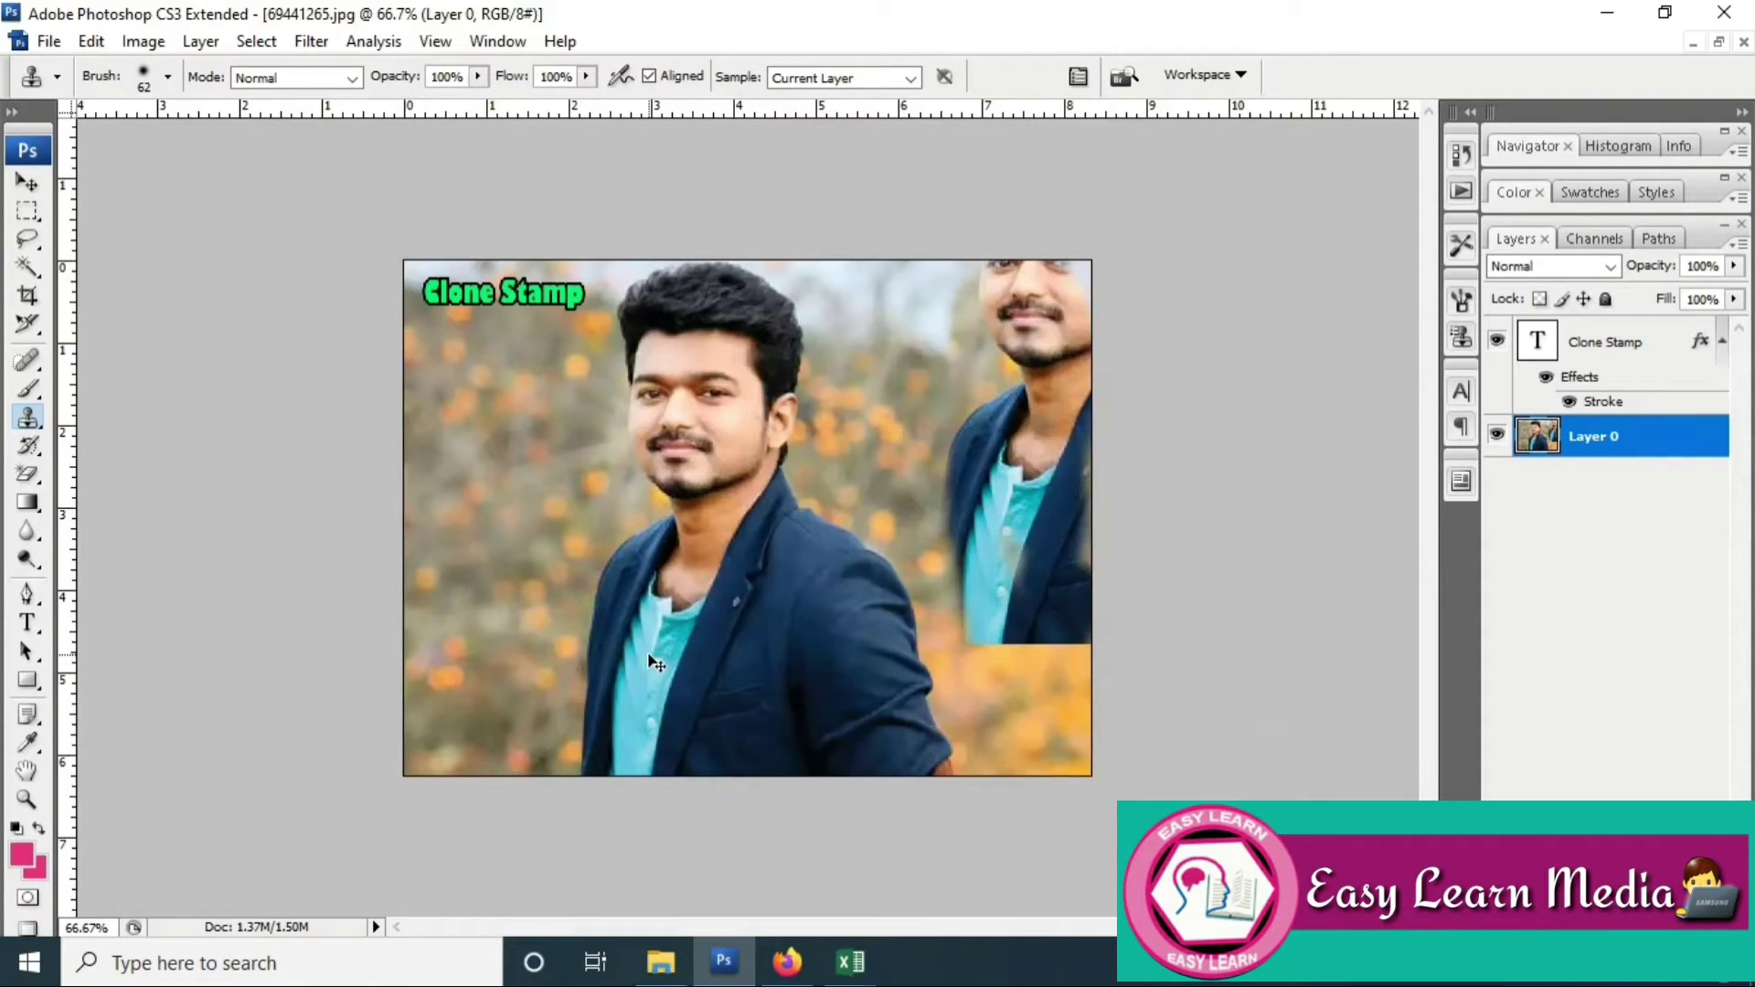
Step: Step back through the history to undo the cloned figure and the Clone Stamp text's stroke effect
{"action": "key", "text": "ctrl+alt+z"}
{"action": "key", "text": "ctrl+alt+z"}
{"action": "key", "text": "ctrl+alt+z"}
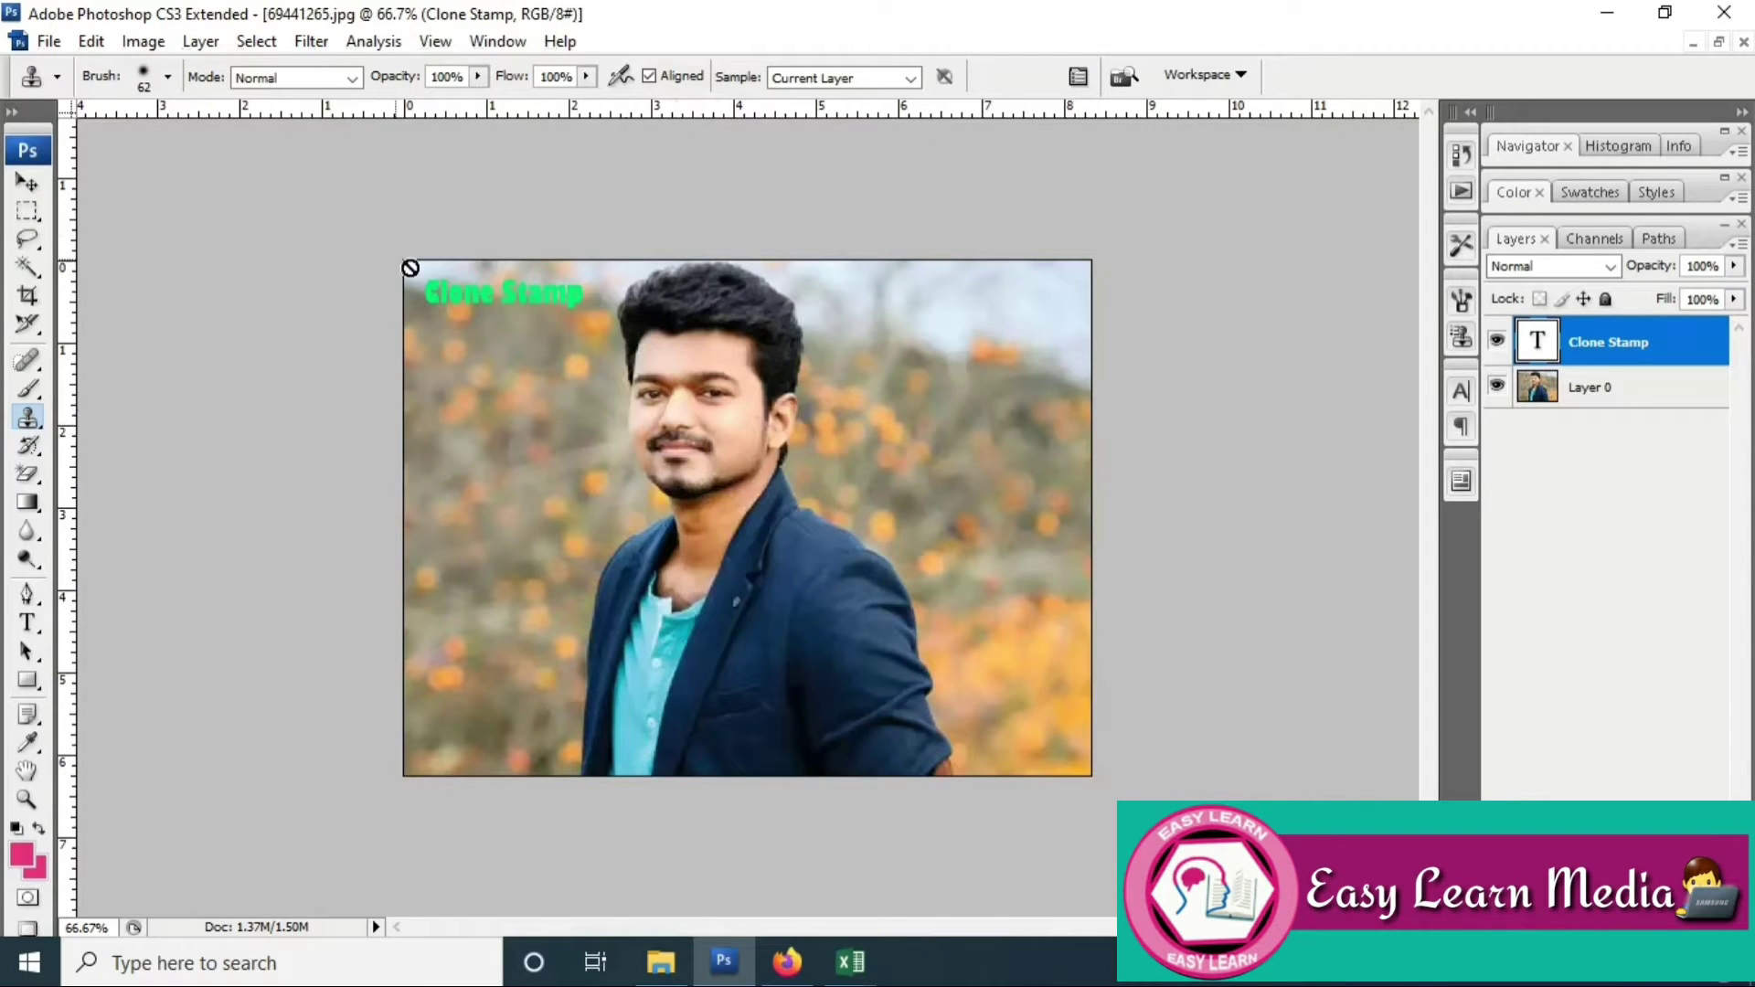
Step: Set the clone brush diameter to 101 px and rasterize the Clone Stamp text layer
{"action": "left_click", "coordinate": [168, 78]}
{"action": "left_click_drag", "start_coordinate": [128, 148], "coordinate": [158, 157]}
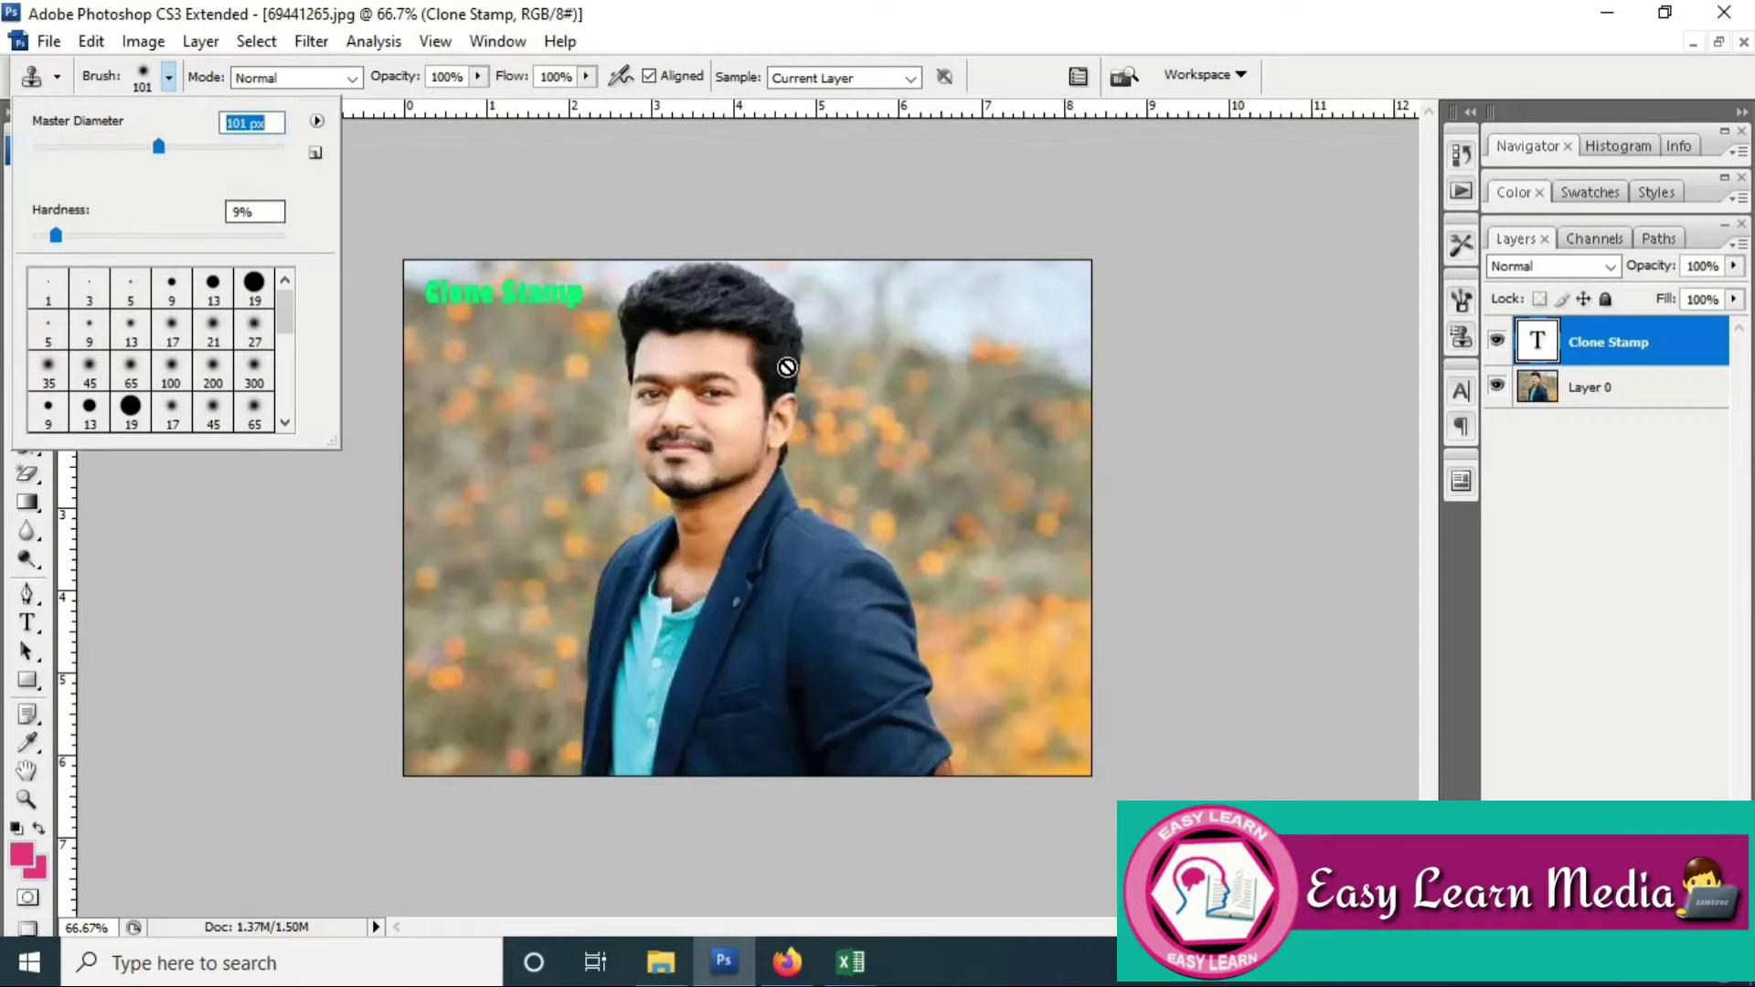
{"action": "left_click", "coordinate": [699, 411], "text": "alt"}
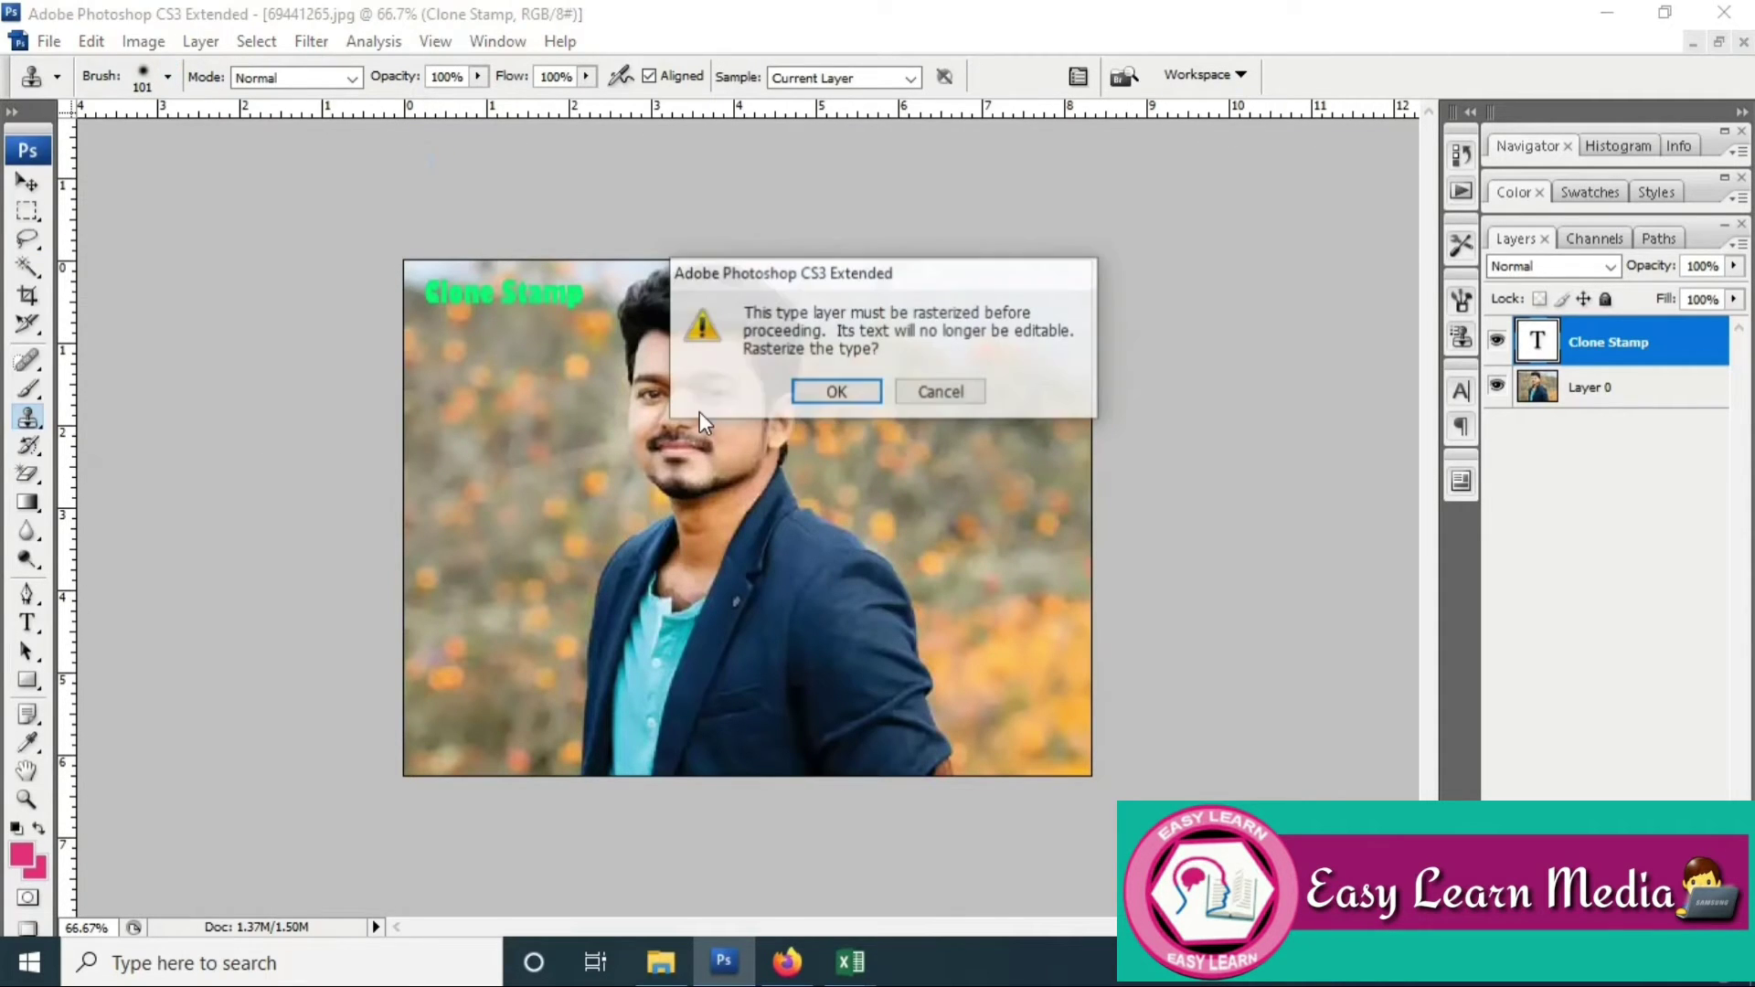
{"action": "left_click", "coordinate": [813, 390]}
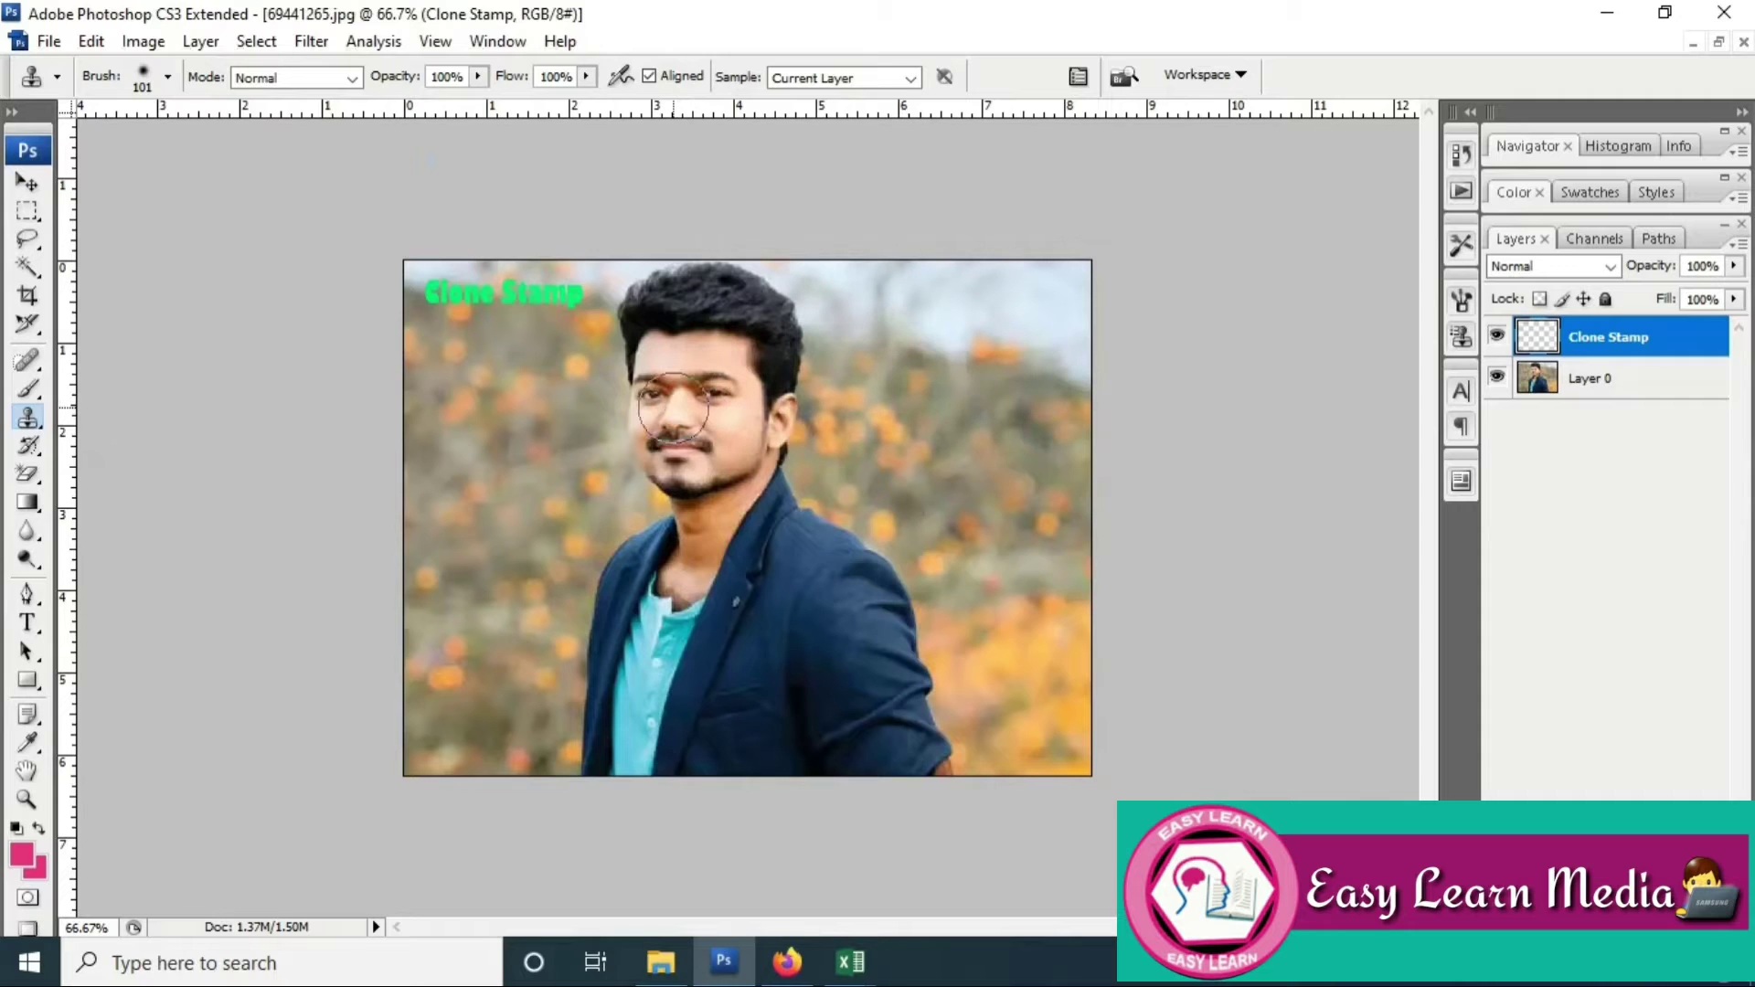
Step: On Layer 0, clone the man's head and upper body into the background on both sides of him
{"action": "mouse_move", "coordinate": [960, 381]}
{"action": "left_mouse_down"}
{"action": "mouse_move", "coordinate": [961, 417]}
{"action": "mouse_move", "coordinate": [980, 369]}
{"action": "mouse_move", "coordinate": [980, 447]}
{"action": "left_mouse_up"}
{"action": "left_click", "coordinate": [1606, 379]}
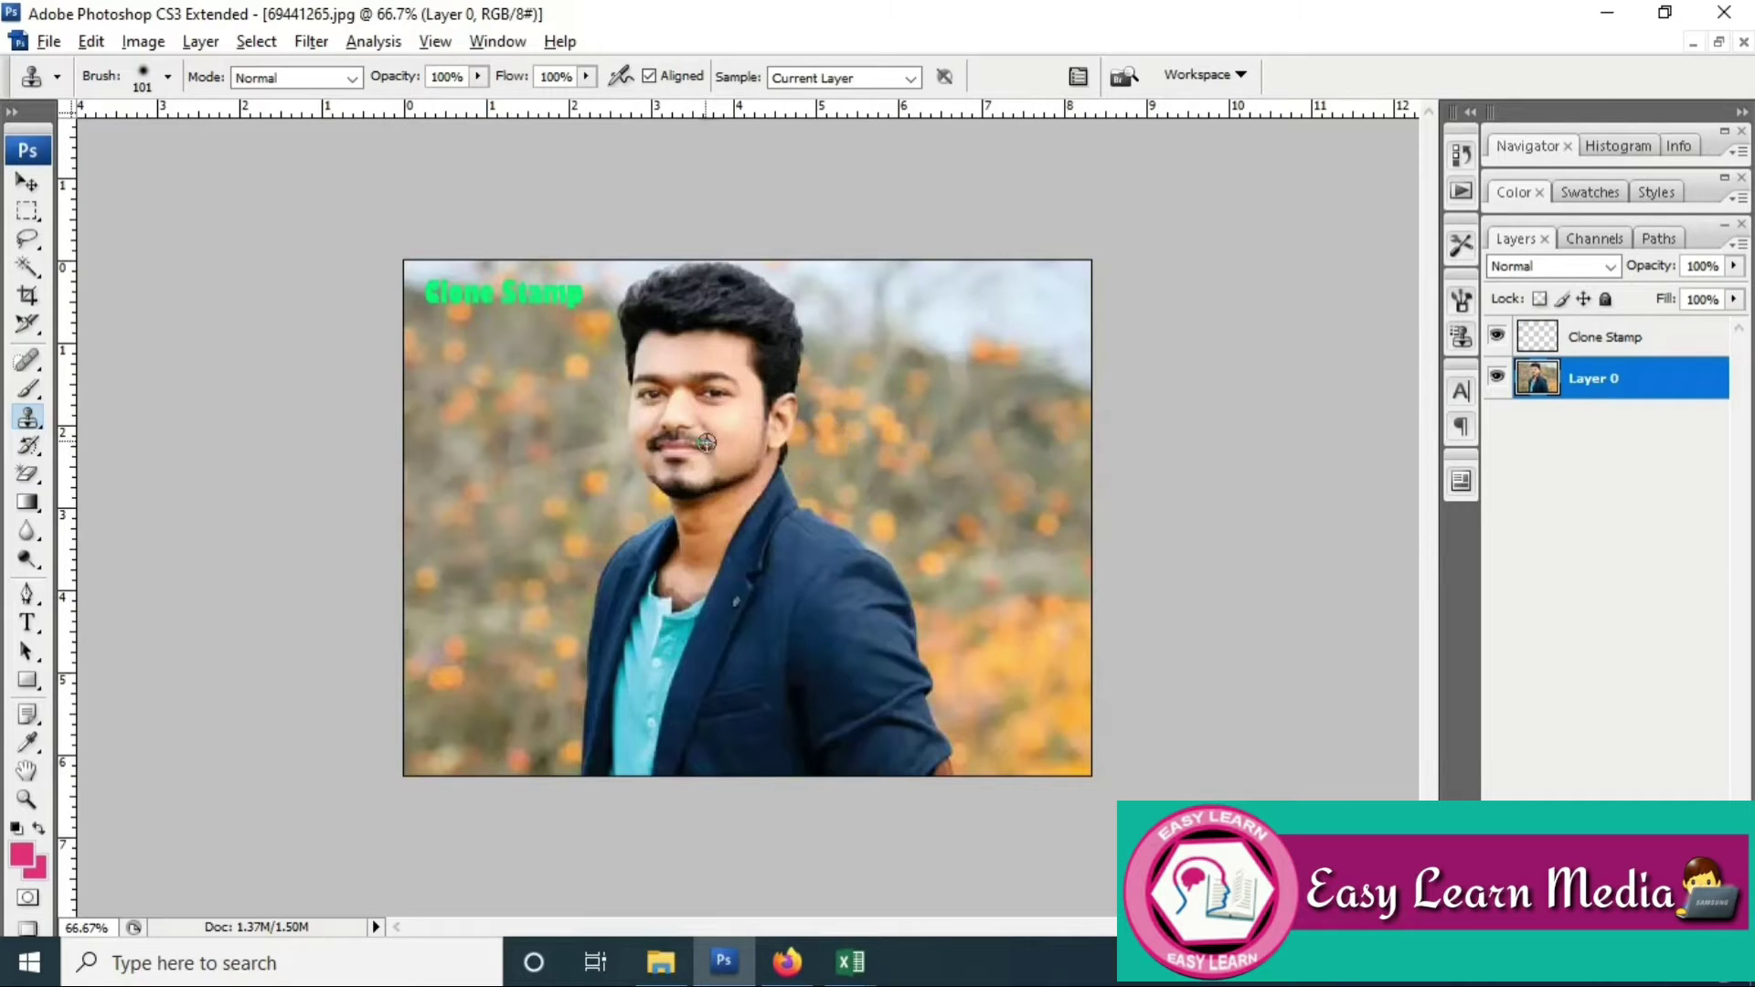
{"action": "mouse_move", "coordinate": [912, 389]}
{"action": "left_mouse_down"}
{"action": "mouse_move", "coordinate": [966, 464]}
{"action": "mouse_move", "coordinate": [986, 339]}
{"action": "mouse_move", "coordinate": [1037, 298]}
{"action": "mouse_move", "coordinate": [1060, 359]}
{"action": "mouse_move", "coordinate": [1056, 535]}
{"action": "mouse_move", "coordinate": [1026, 302]}
{"action": "mouse_move", "coordinate": [940, 295]}
{"action": "mouse_move", "coordinate": [905, 382]}
{"action": "mouse_move", "coordinate": [912, 436]}
{"action": "mouse_move", "coordinate": [977, 554]}
{"action": "mouse_move", "coordinate": [1059, 590]}
{"action": "left_mouse_up"}
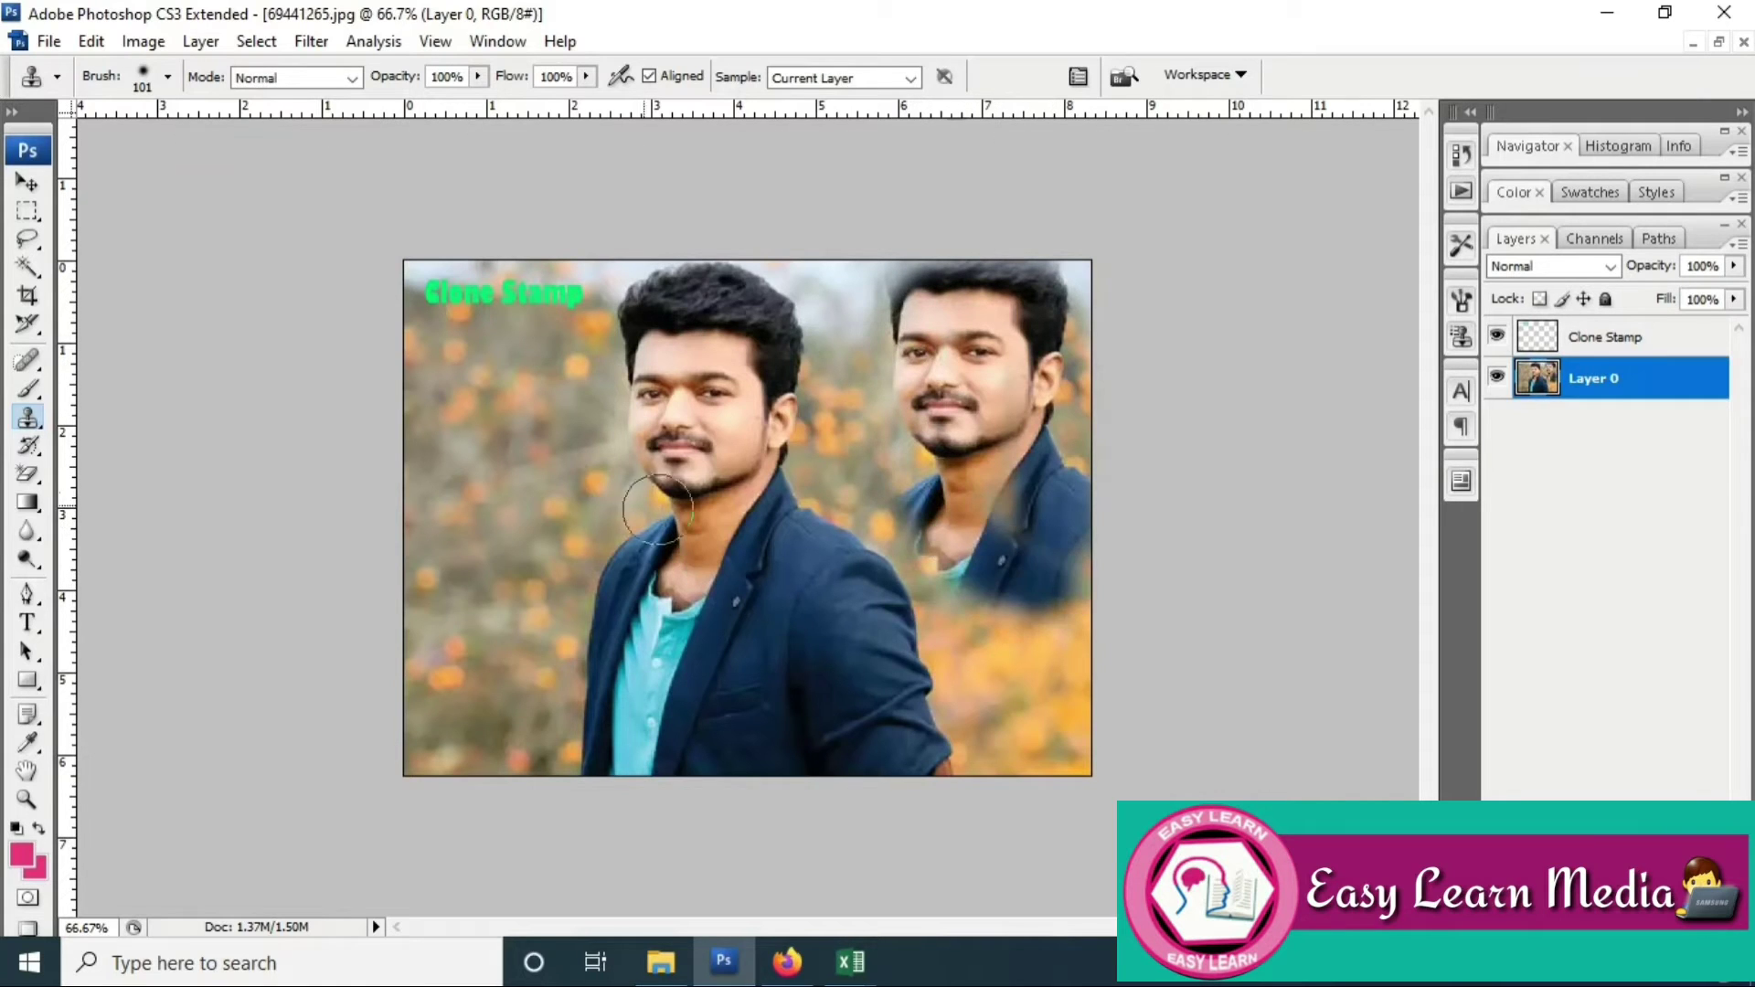
{"action": "left_click", "coordinate": [459, 488], "text": "alt"}
{"action": "mouse_move", "coordinate": [423, 451]}
{"action": "left_mouse_down"}
{"action": "mouse_move", "coordinate": [439, 523]}
{"action": "mouse_move", "coordinate": [475, 429]}
{"action": "mouse_move", "coordinate": [510, 518]}
{"action": "mouse_move", "coordinate": [441, 480]}
{"action": "mouse_move", "coordinate": [443, 387]}
{"action": "mouse_move", "coordinate": [425, 383]}
{"action": "mouse_move", "coordinate": [461, 359]}
{"action": "mouse_move", "coordinate": [501, 369]}
{"action": "mouse_move", "coordinate": [525, 449]}
{"action": "mouse_move", "coordinate": [481, 557]}
{"action": "mouse_move", "coordinate": [440, 578]}
{"action": "mouse_move", "coordinate": [421, 622]}
{"action": "mouse_move", "coordinate": [442, 638]}
{"action": "mouse_move", "coordinate": [525, 599]}
{"action": "mouse_move", "coordinate": [500, 649]}
{"action": "mouse_move", "coordinate": [440, 663]}
{"action": "mouse_move", "coordinate": [412, 698]}
{"action": "mouse_move", "coordinate": [433, 721]}
{"action": "mouse_move", "coordinate": [497, 690]}
{"action": "mouse_move", "coordinate": [479, 736]}
{"action": "mouse_move", "coordinate": [434, 759]}
{"action": "left_mouse_up"}
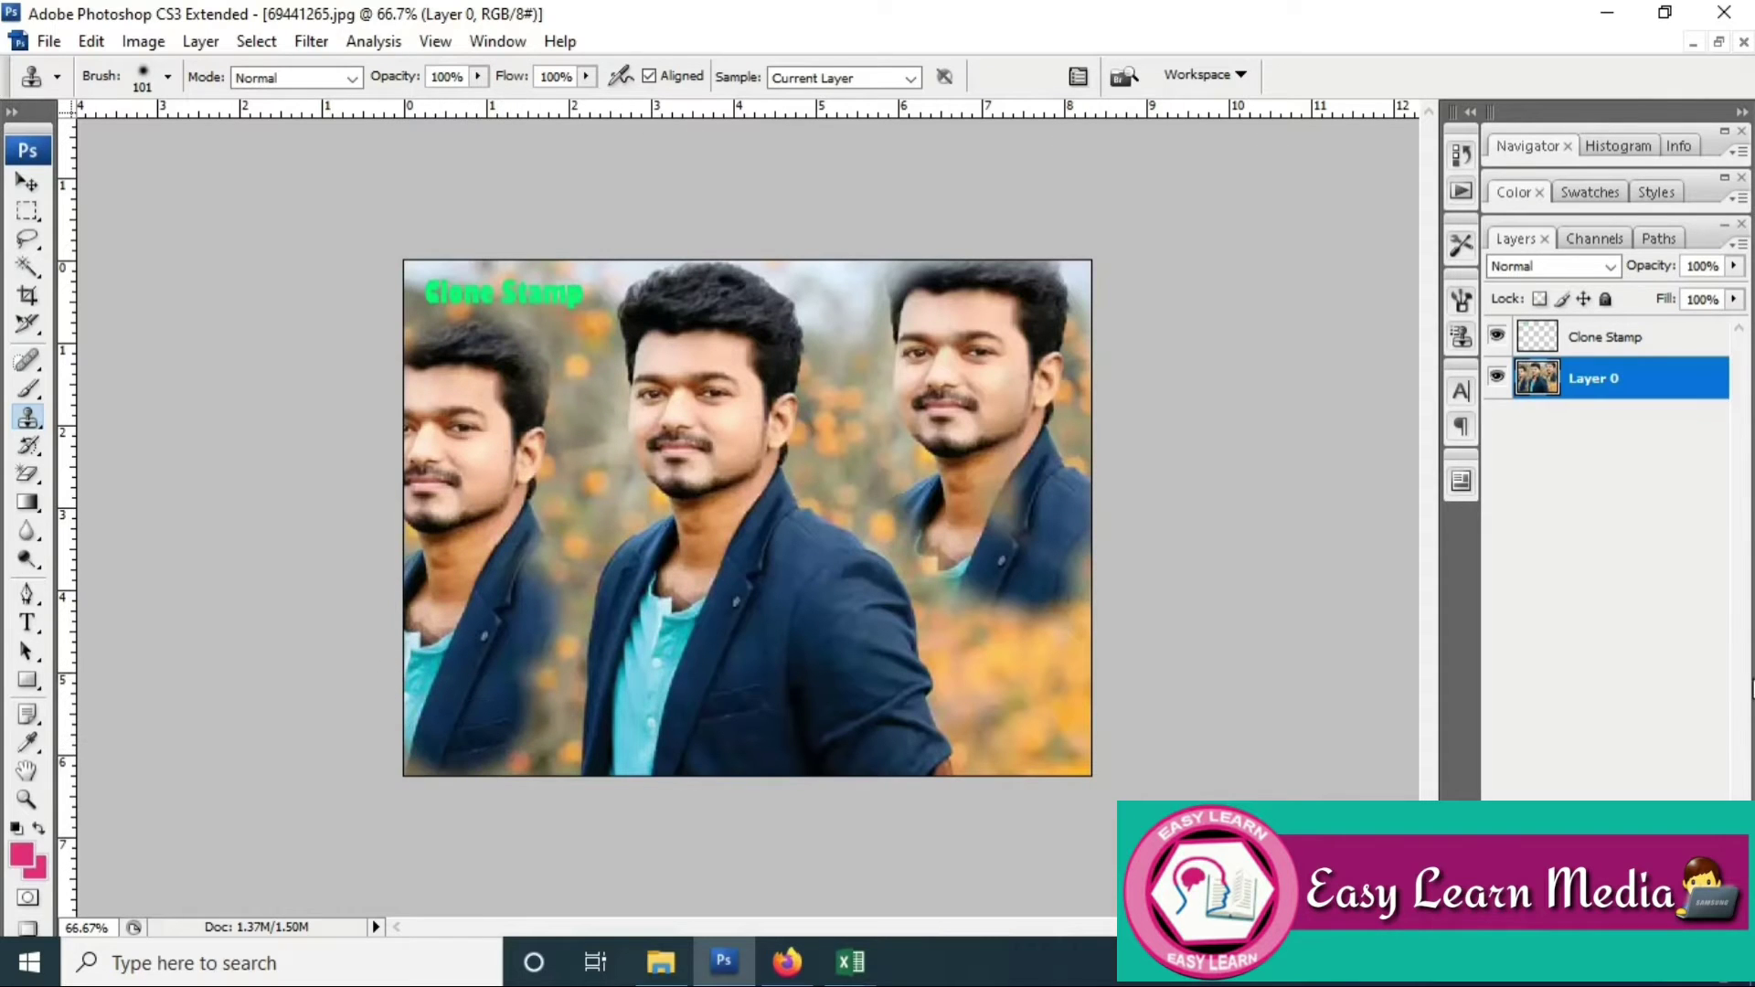
Step: Open Download-flowers-photos.jpg and clone the rosebud with its stem onto the left part of the picture
{"action": "left_click", "coordinate": [48, 41]}
{"action": "left_click", "coordinate": [57, 117]}
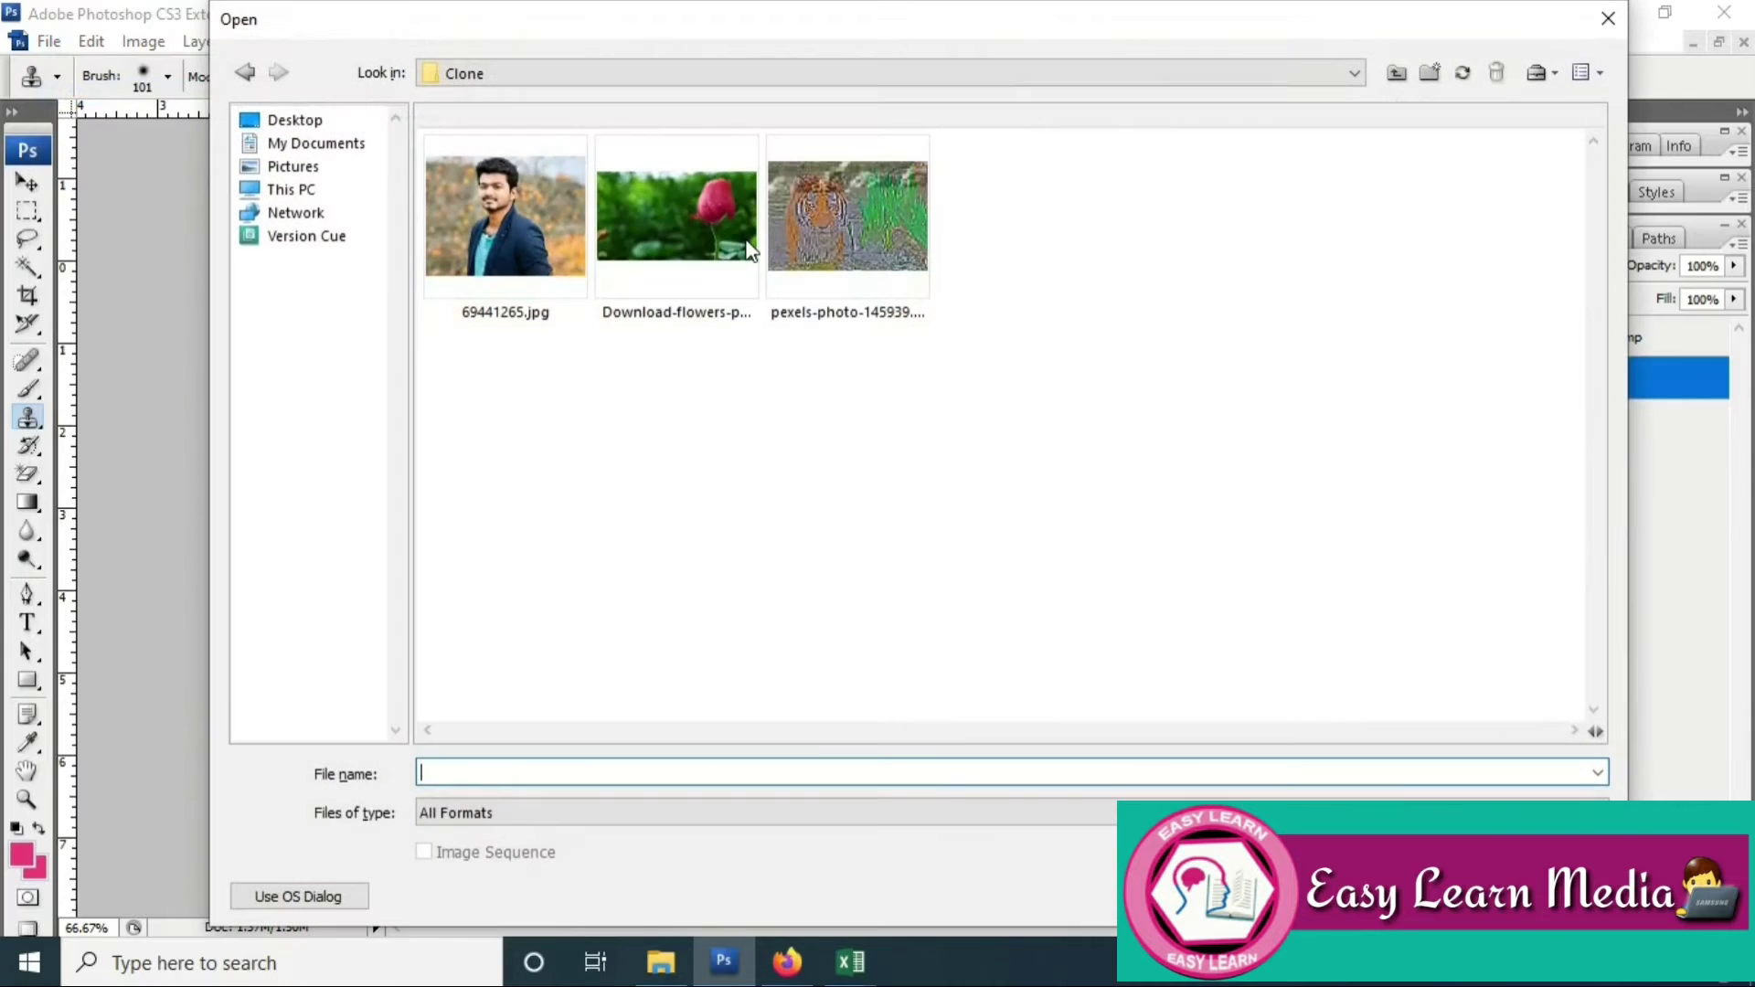
{"action": "double_click", "coordinate": [698, 226]}
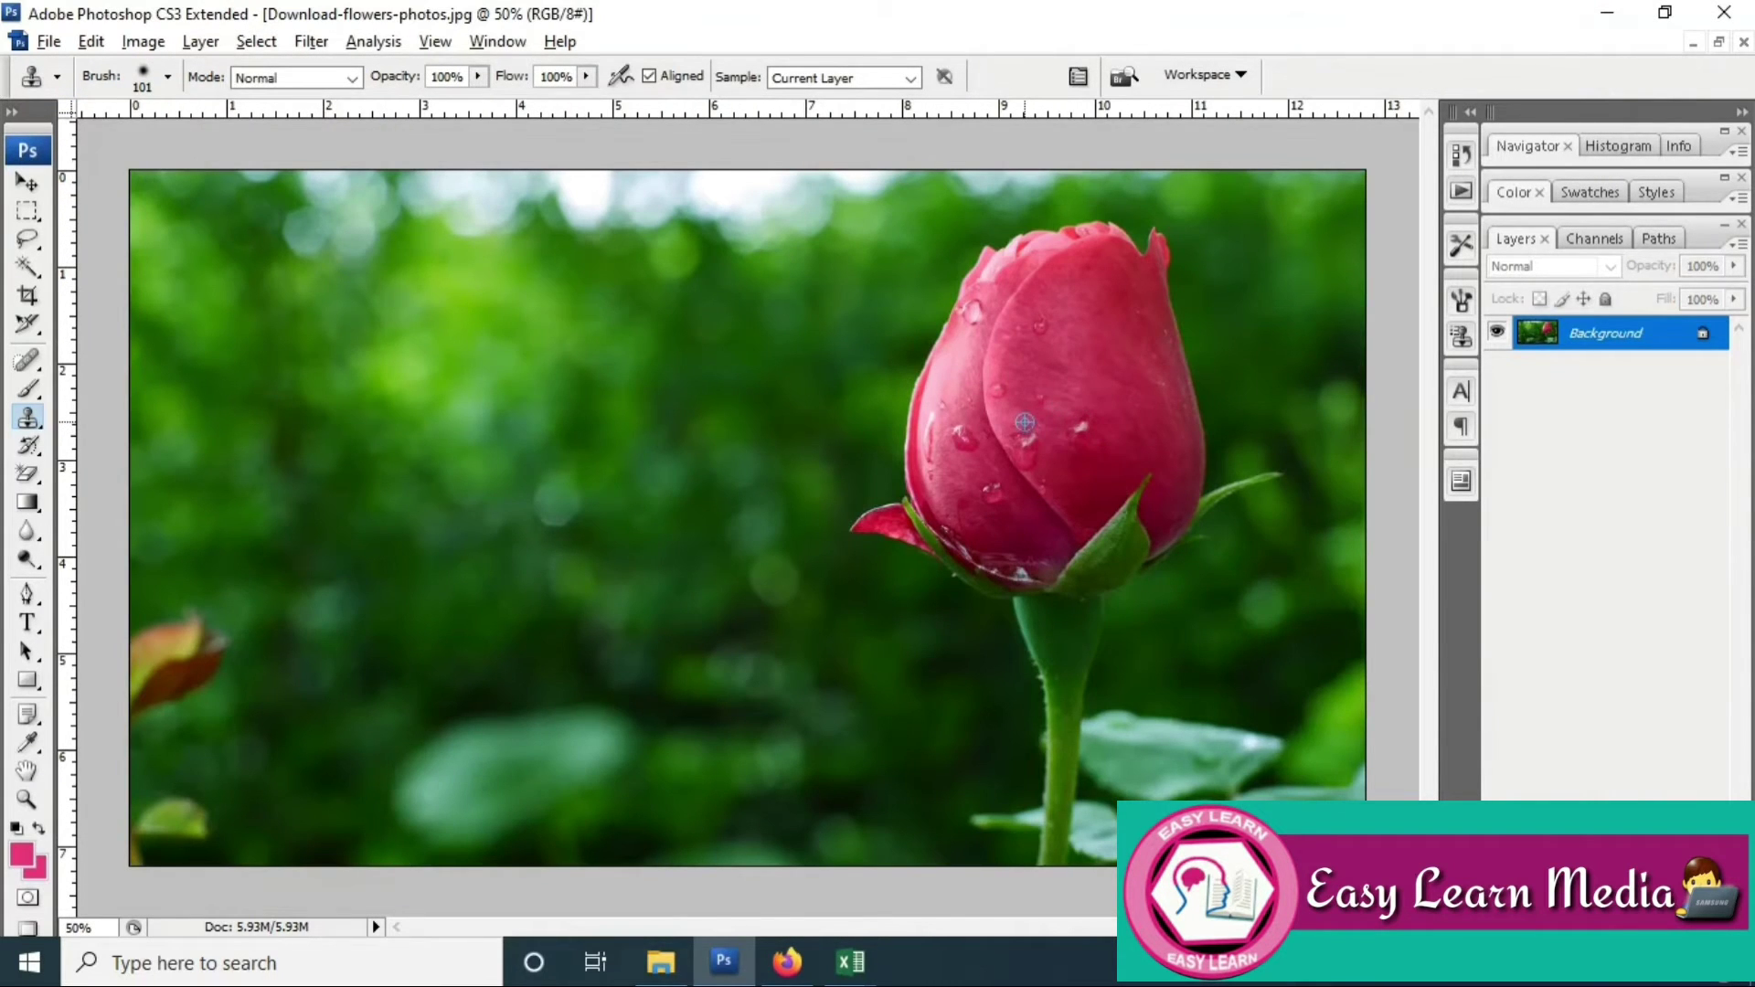
{"action": "left_click", "coordinate": [1025, 422], "text": "alt"}
{"action": "mouse_move", "coordinate": [321, 322]}
{"action": "left_mouse_down"}
{"action": "mouse_move", "coordinate": [382, 306]}
{"action": "mouse_move", "coordinate": [380, 418]}
{"action": "mouse_move", "coordinate": [316, 311]}
{"action": "mouse_move", "coordinate": [290, 327]}
{"action": "mouse_move", "coordinate": [288, 386]}
{"action": "mouse_move", "coordinate": [356, 270]}
{"action": "mouse_move", "coordinate": [340, 436]}
{"action": "mouse_move", "coordinate": [334, 234]}
{"action": "mouse_move", "coordinate": [380, 234]}
{"action": "mouse_move", "coordinate": [436, 377]}
{"action": "mouse_move", "coordinate": [366, 456]}
{"action": "mouse_move", "coordinate": [259, 390]}
{"action": "mouse_move", "coordinate": [242, 307]}
{"action": "mouse_move", "coordinate": [277, 238]}
{"action": "mouse_move", "coordinate": [360, 204]}
{"action": "mouse_move", "coordinate": [291, 180]}
{"action": "mouse_move", "coordinate": [256, 202]}
{"action": "mouse_move", "coordinate": [223, 342]}
{"action": "mouse_move", "coordinate": [237, 424]}
{"action": "mouse_move", "coordinate": [339, 474]}
{"action": "mouse_move", "coordinate": [352, 501]}
{"action": "mouse_move", "coordinate": [340, 595]}
{"action": "mouse_move", "coordinate": [366, 460]}
{"action": "mouse_move", "coordinate": [341, 788]}
{"action": "left_mouse_up"}
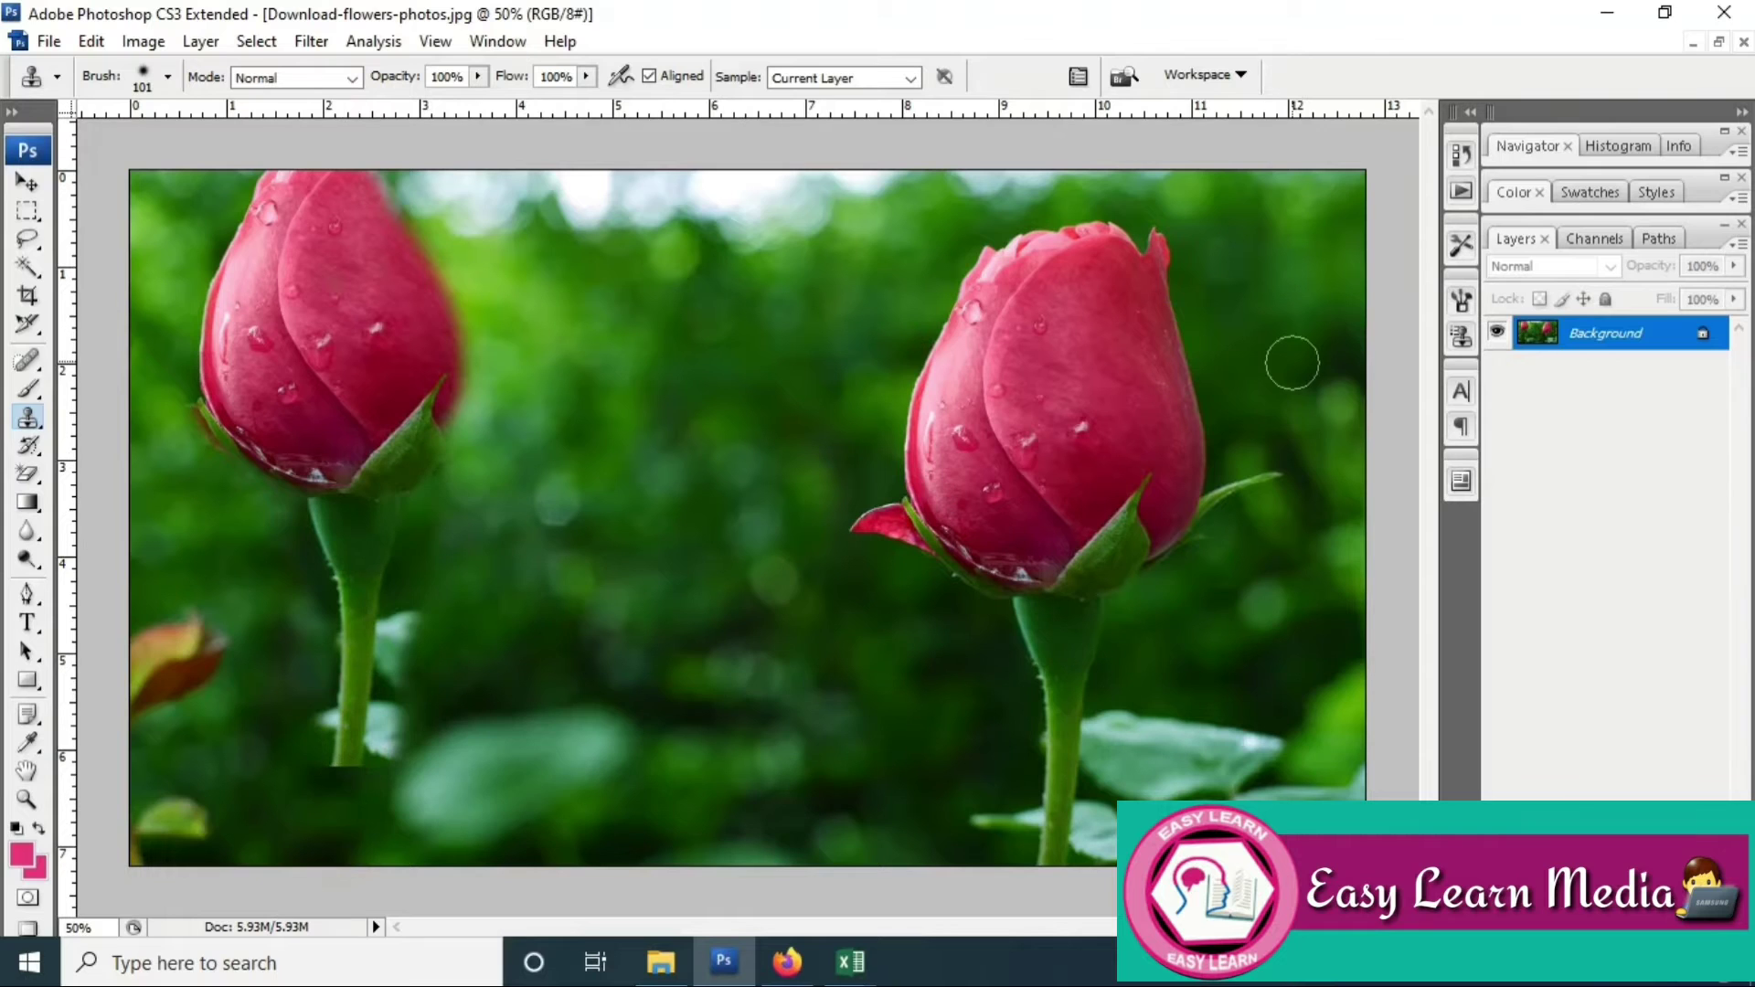
{"action": "left_click", "coordinate": [41, 41]}
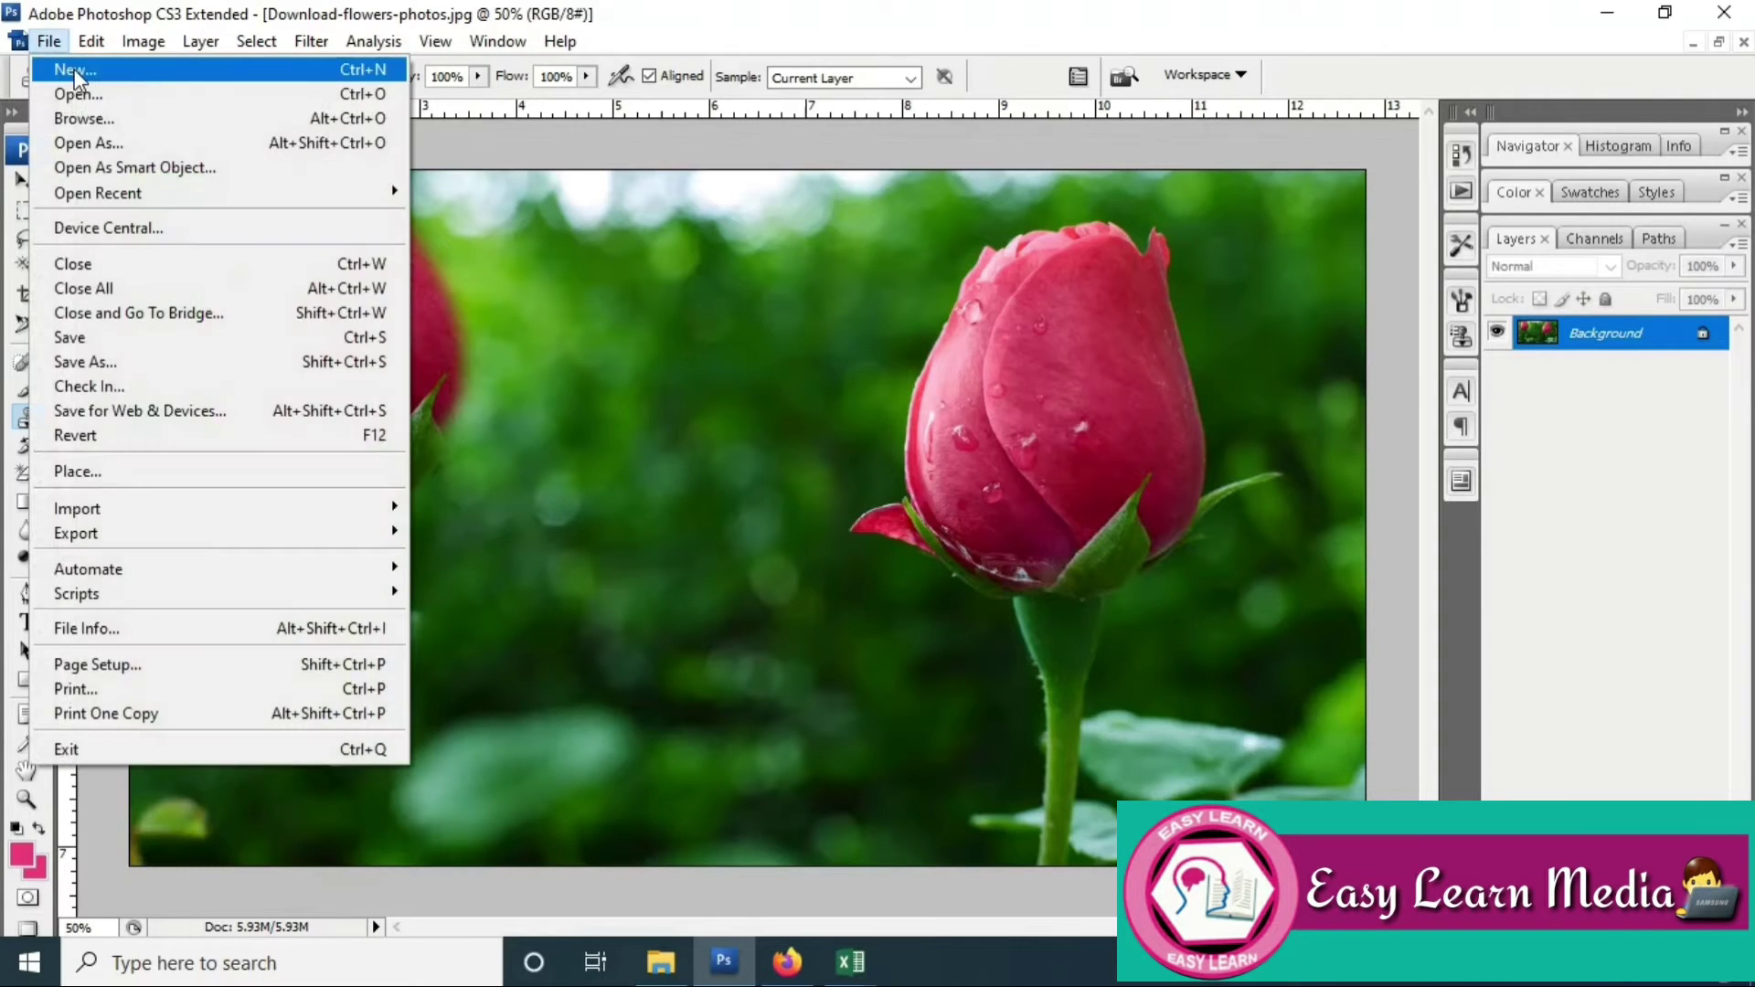
{"action": "left_click", "coordinate": [61, 67]}
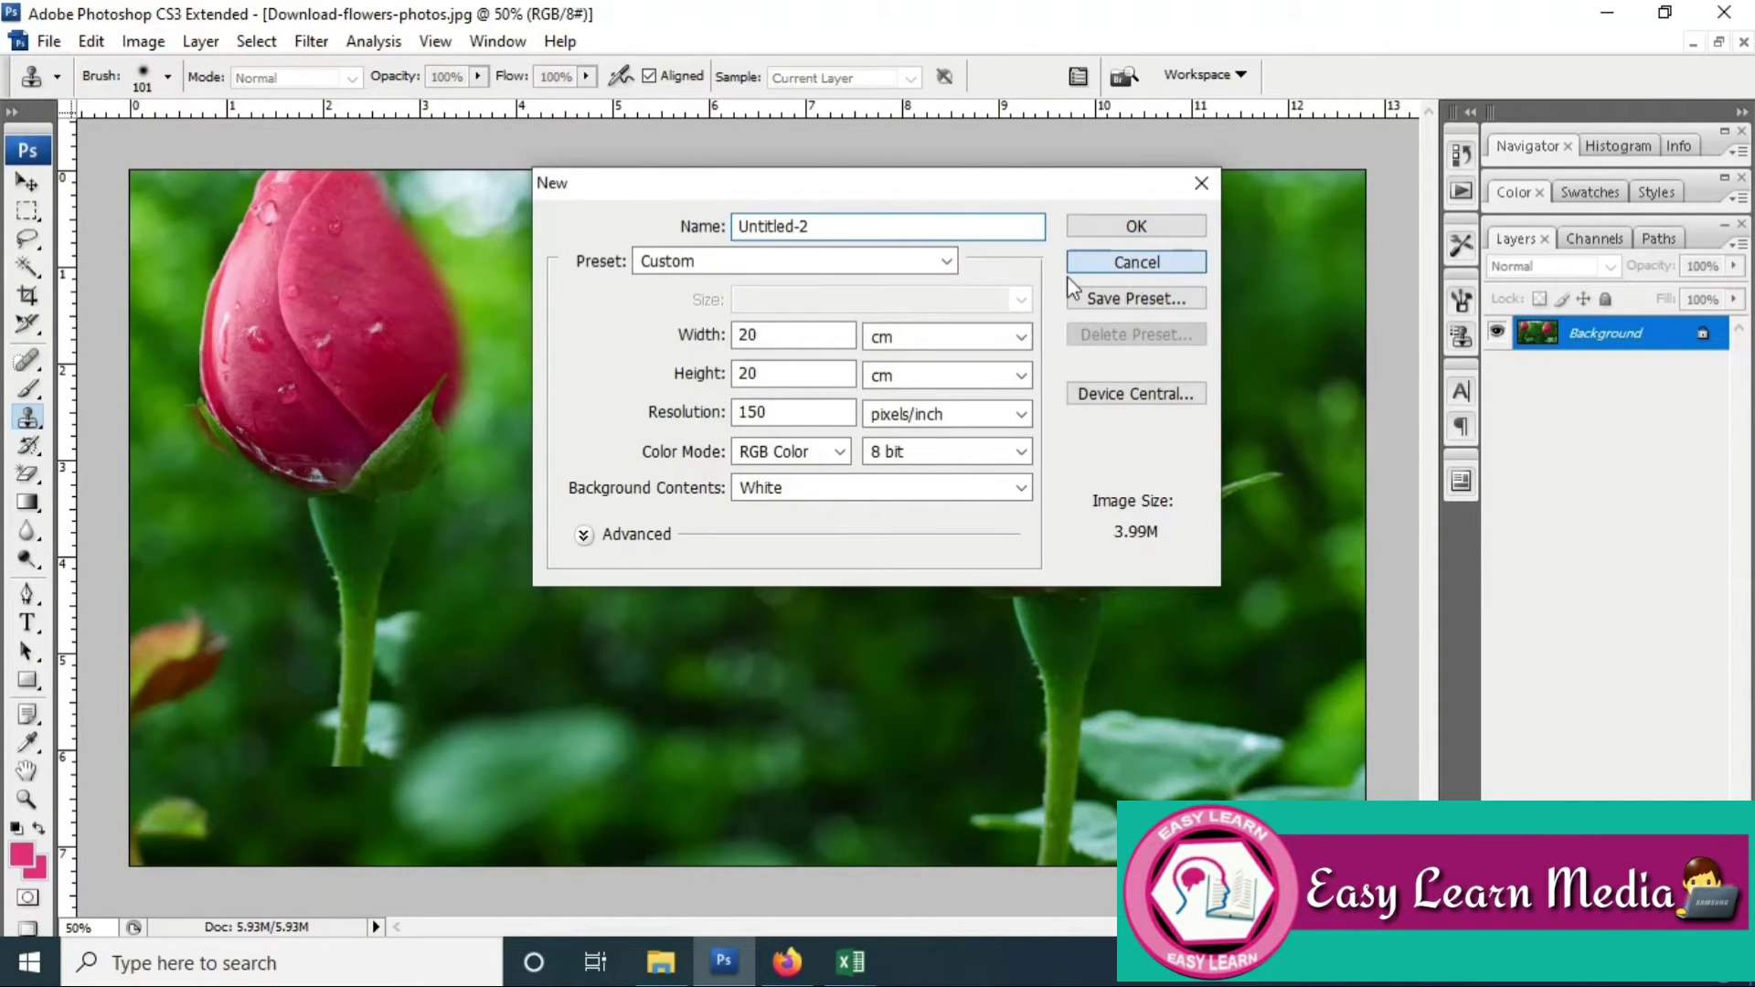
{"action": "left_click", "coordinate": [1077, 265]}
Step: Open pexels-photo-145939.jpeg and clone its tiger scene between the two roses in Download-flowers-photos.jpg
{"action": "left_click", "coordinate": [49, 42]}
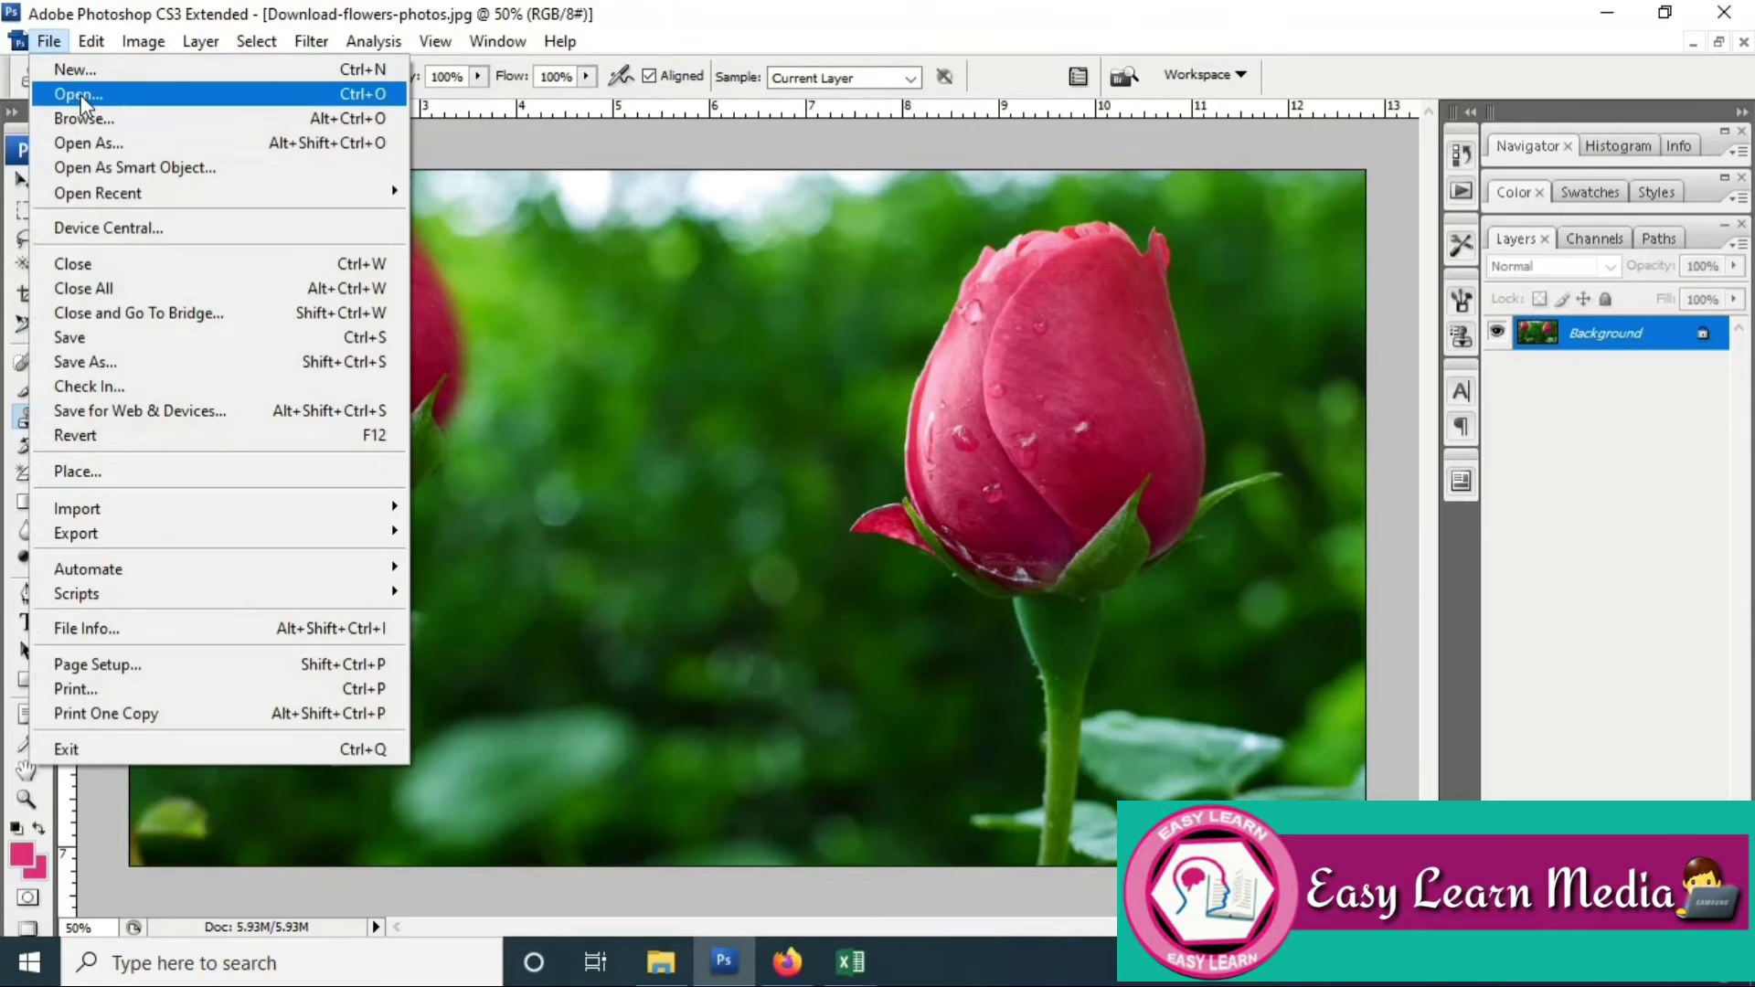
{"action": "left_click", "coordinate": [66, 91]}
{"action": "double_click", "coordinate": [841, 234]}
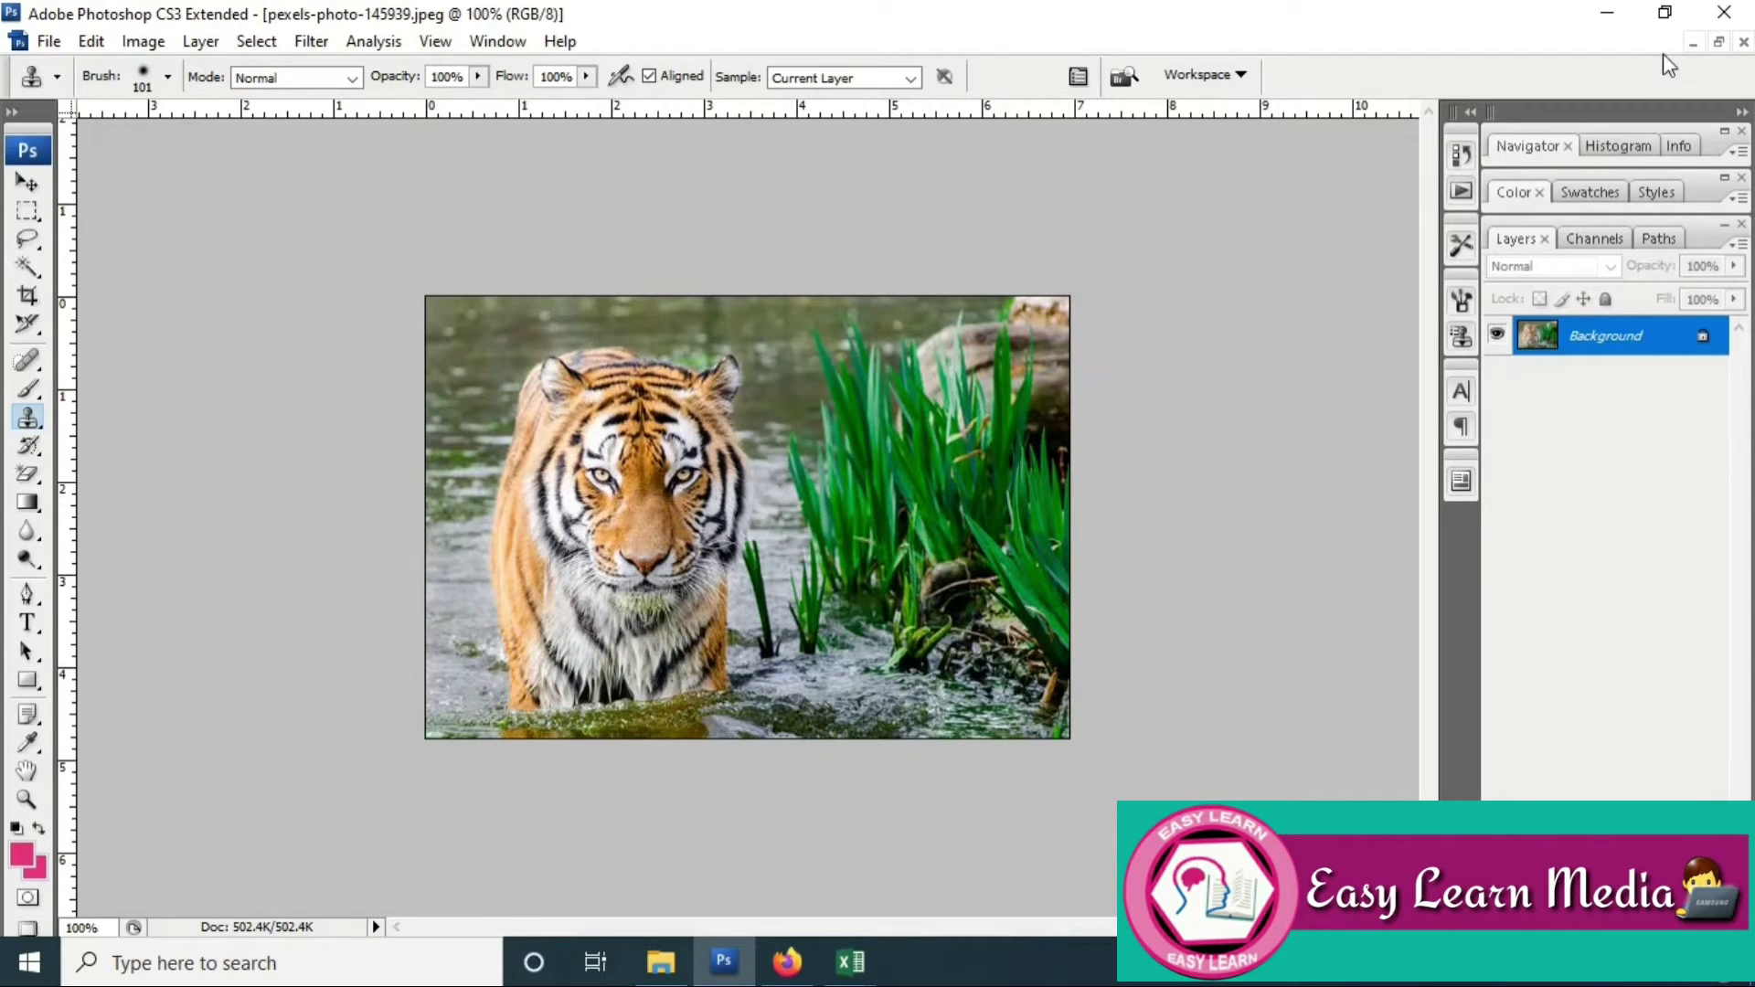
{"action": "key", "text": "ctrl+Tab"}
{"action": "mouse_move", "coordinate": [627, 454]}
{"action": "left_mouse_down"}
{"action": "mouse_move", "coordinate": [642, 419]}
{"action": "mouse_move", "coordinate": [527, 490]}
{"action": "mouse_move", "coordinate": [645, 369]}
{"action": "mouse_move", "coordinate": [655, 515]}
{"action": "mouse_move", "coordinate": [572, 460]}
{"action": "mouse_move", "coordinate": [648, 366]}
{"action": "mouse_move", "coordinate": [683, 519]}
{"action": "mouse_move", "coordinate": [537, 571]}
{"action": "mouse_move", "coordinate": [539, 394]}
{"action": "mouse_move", "coordinate": [688, 375]}
{"action": "mouse_move", "coordinate": [709, 522]}
{"action": "mouse_move", "coordinate": [603, 468]}
{"action": "mouse_move", "coordinate": [688, 326]}
{"action": "mouse_move", "coordinate": [654, 543]}
{"action": "mouse_move", "coordinate": [562, 372]}
{"action": "mouse_move", "coordinate": [779, 338]}
{"action": "mouse_move", "coordinate": [530, 341]}
{"action": "left_mouse_up"}
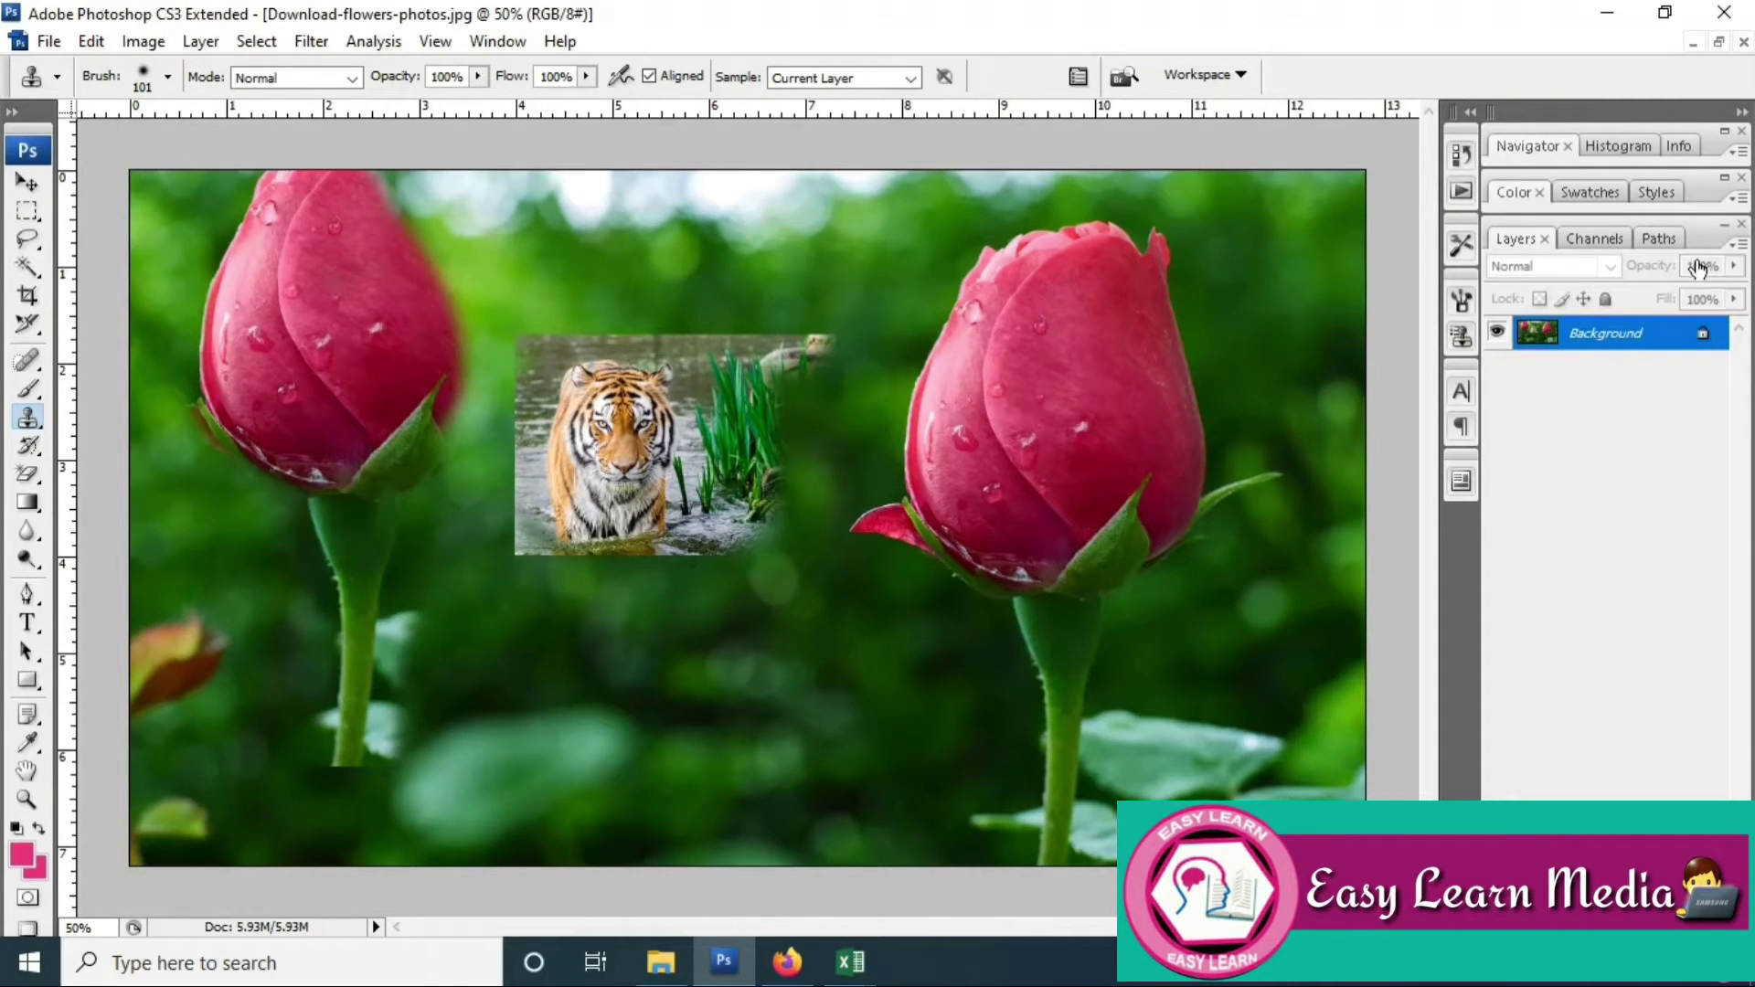
Step: Show the documents as floating windows, move the flower image aside, and dab the clone brush on the middle man's forehead in 69441265.jpg
{"action": "left_click", "coordinate": [1718, 43]}
{"action": "left_click_drag", "start_coordinate": [846, 162], "coordinate": [1174, 178]}
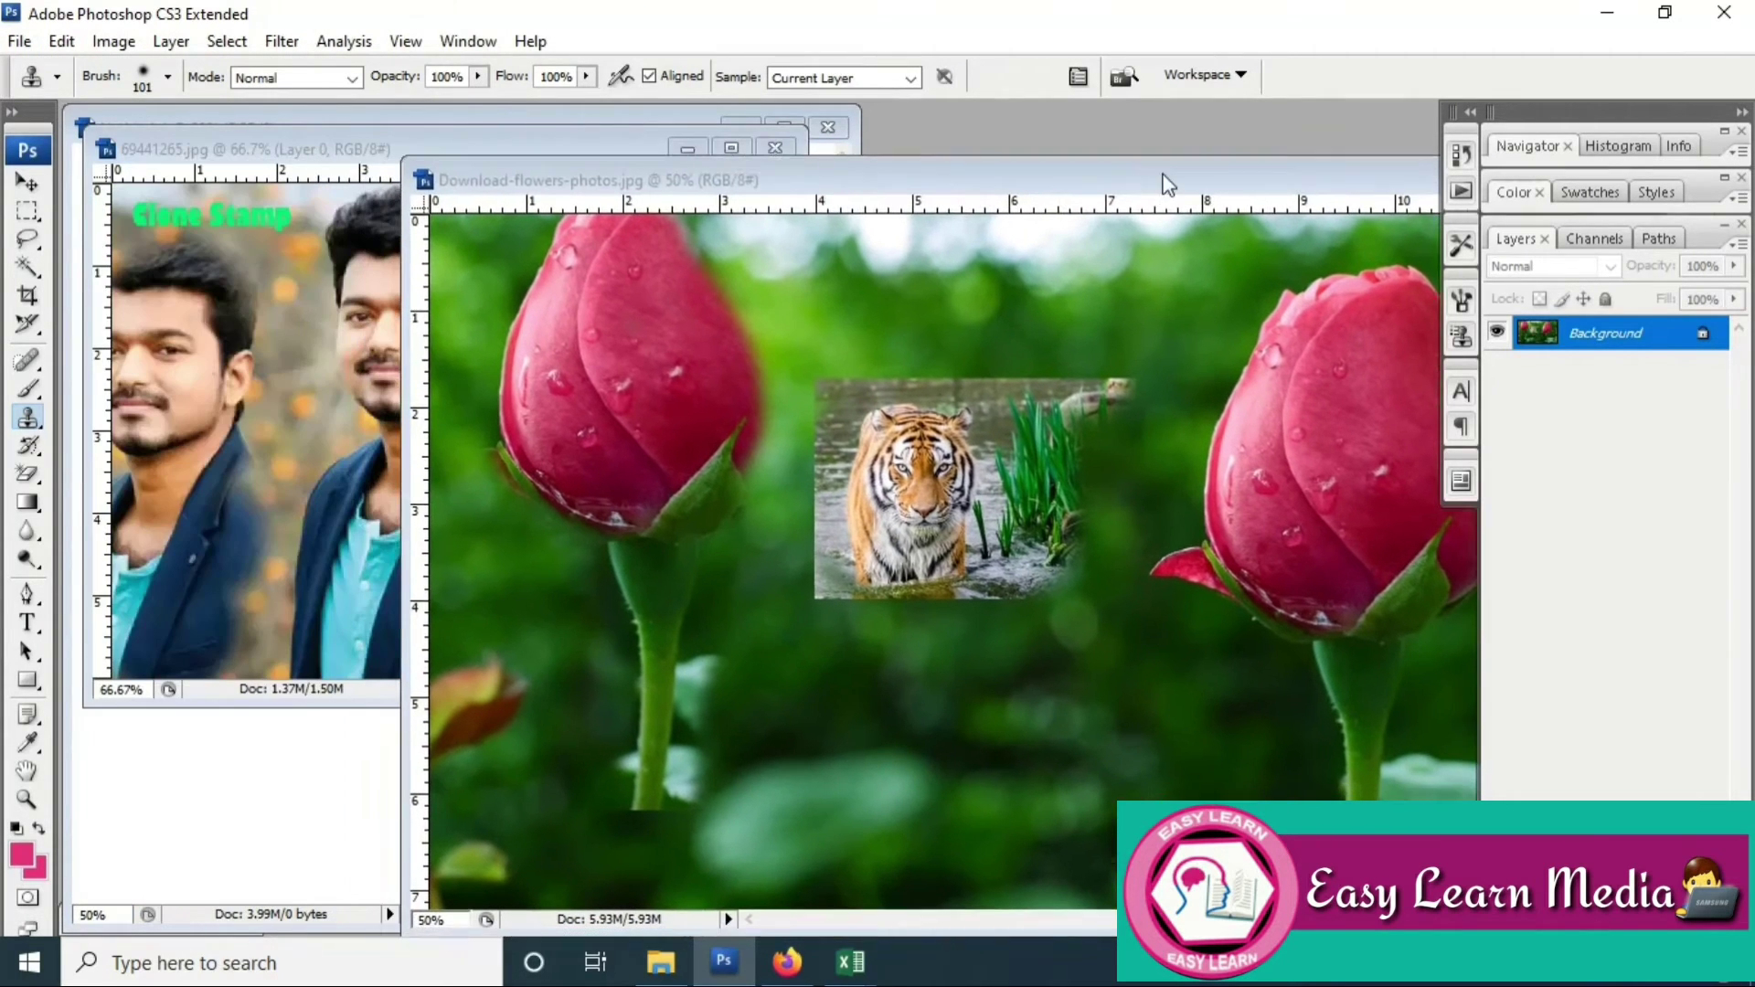
{"action": "left_click", "coordinate": [382, 265]}
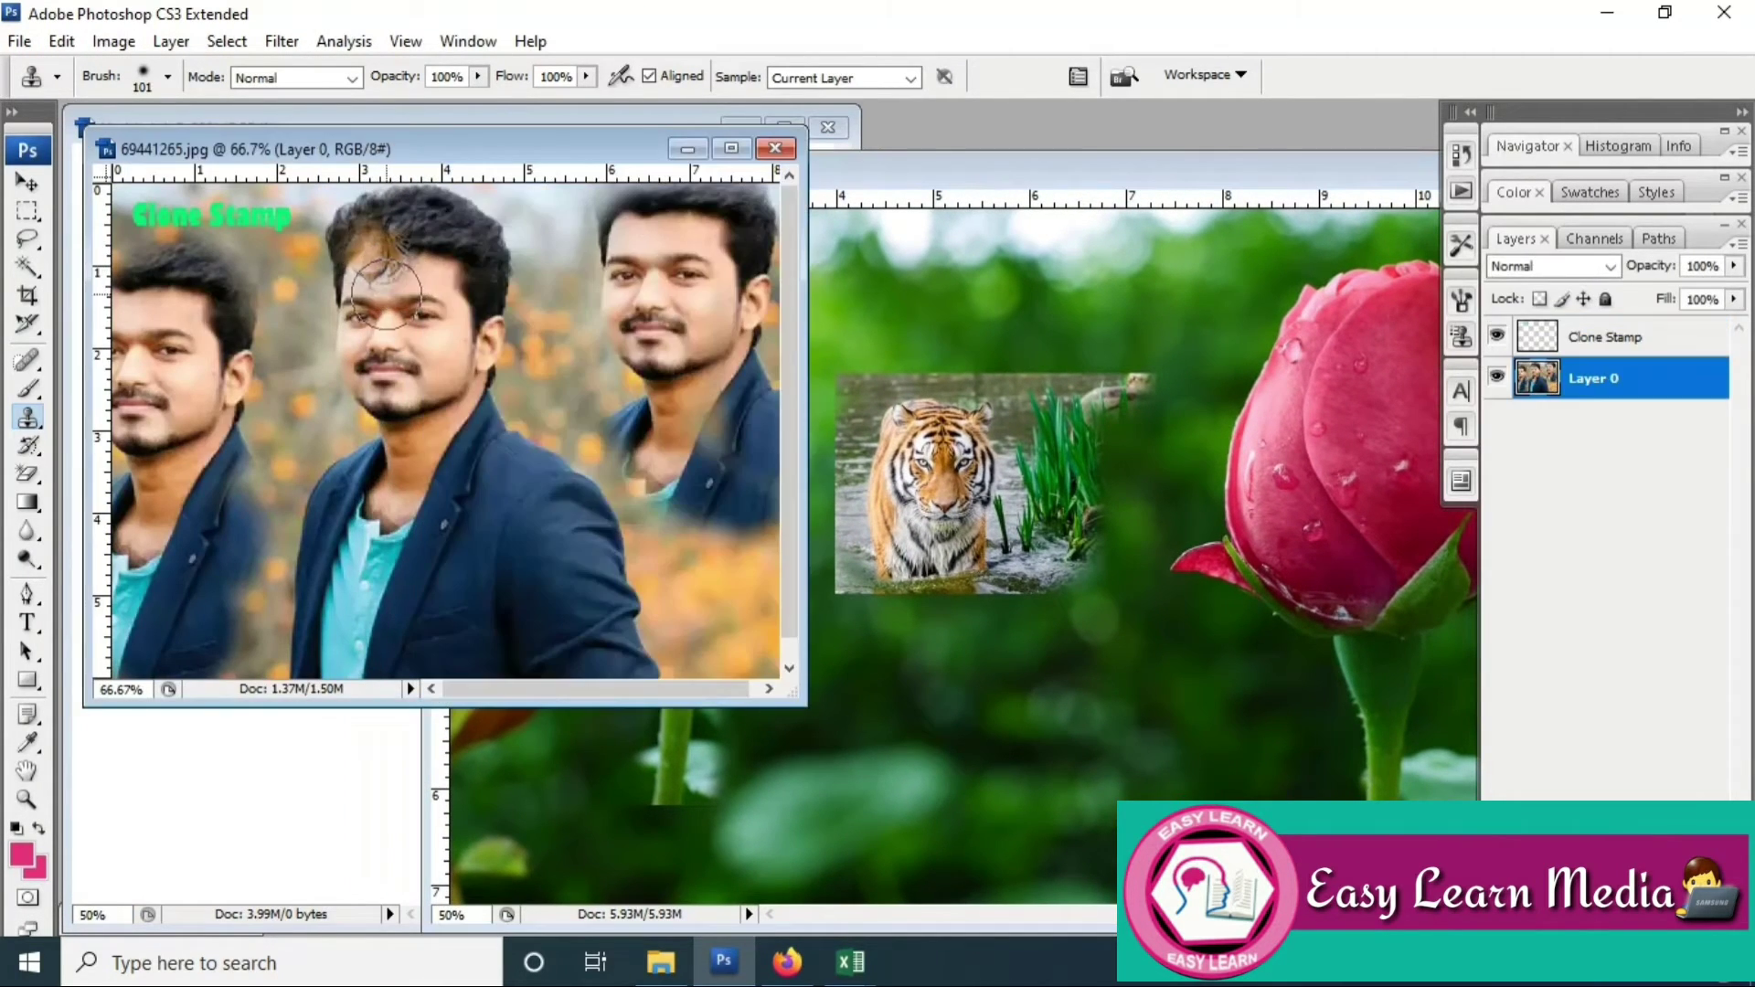
Step: Try cloning parts of the tiger scene over the middle man's face and undo these strokes
{"action": "left_click_drag", "start_coordinate": [440, 338], "coordinate": [443, 347]}
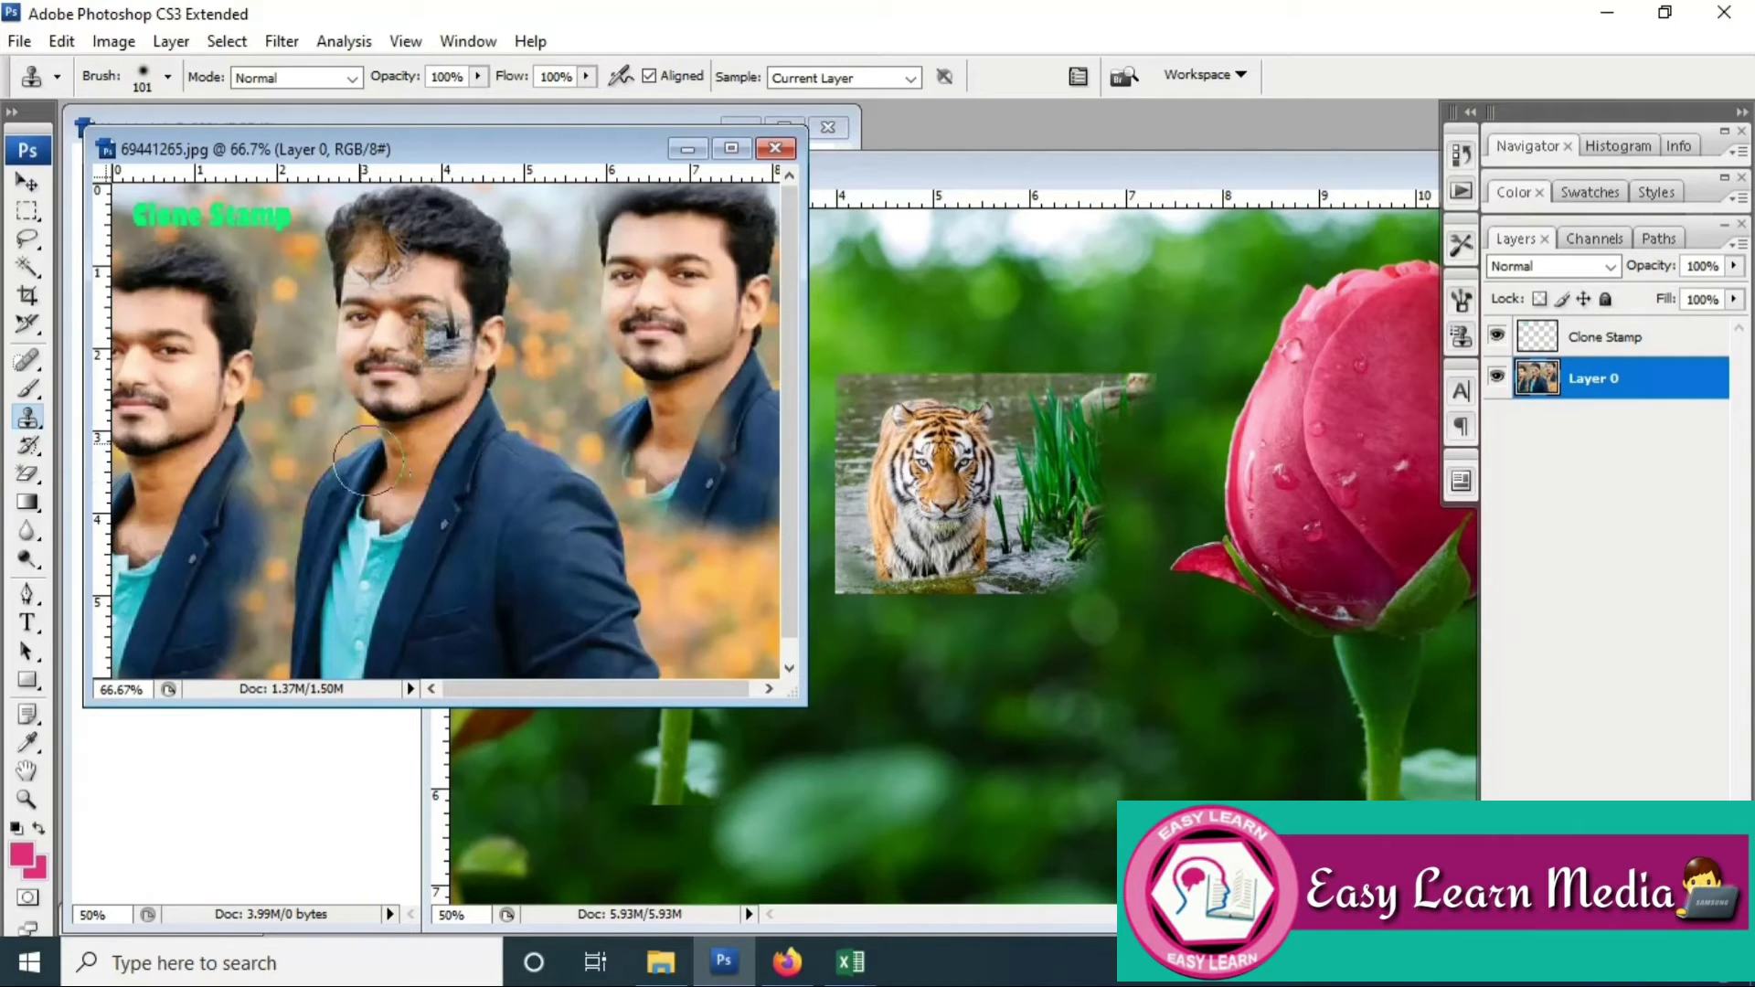
{"action": "left_click_drag", "start_coordinate": [358, 384], "coordinate": [369, 364]}
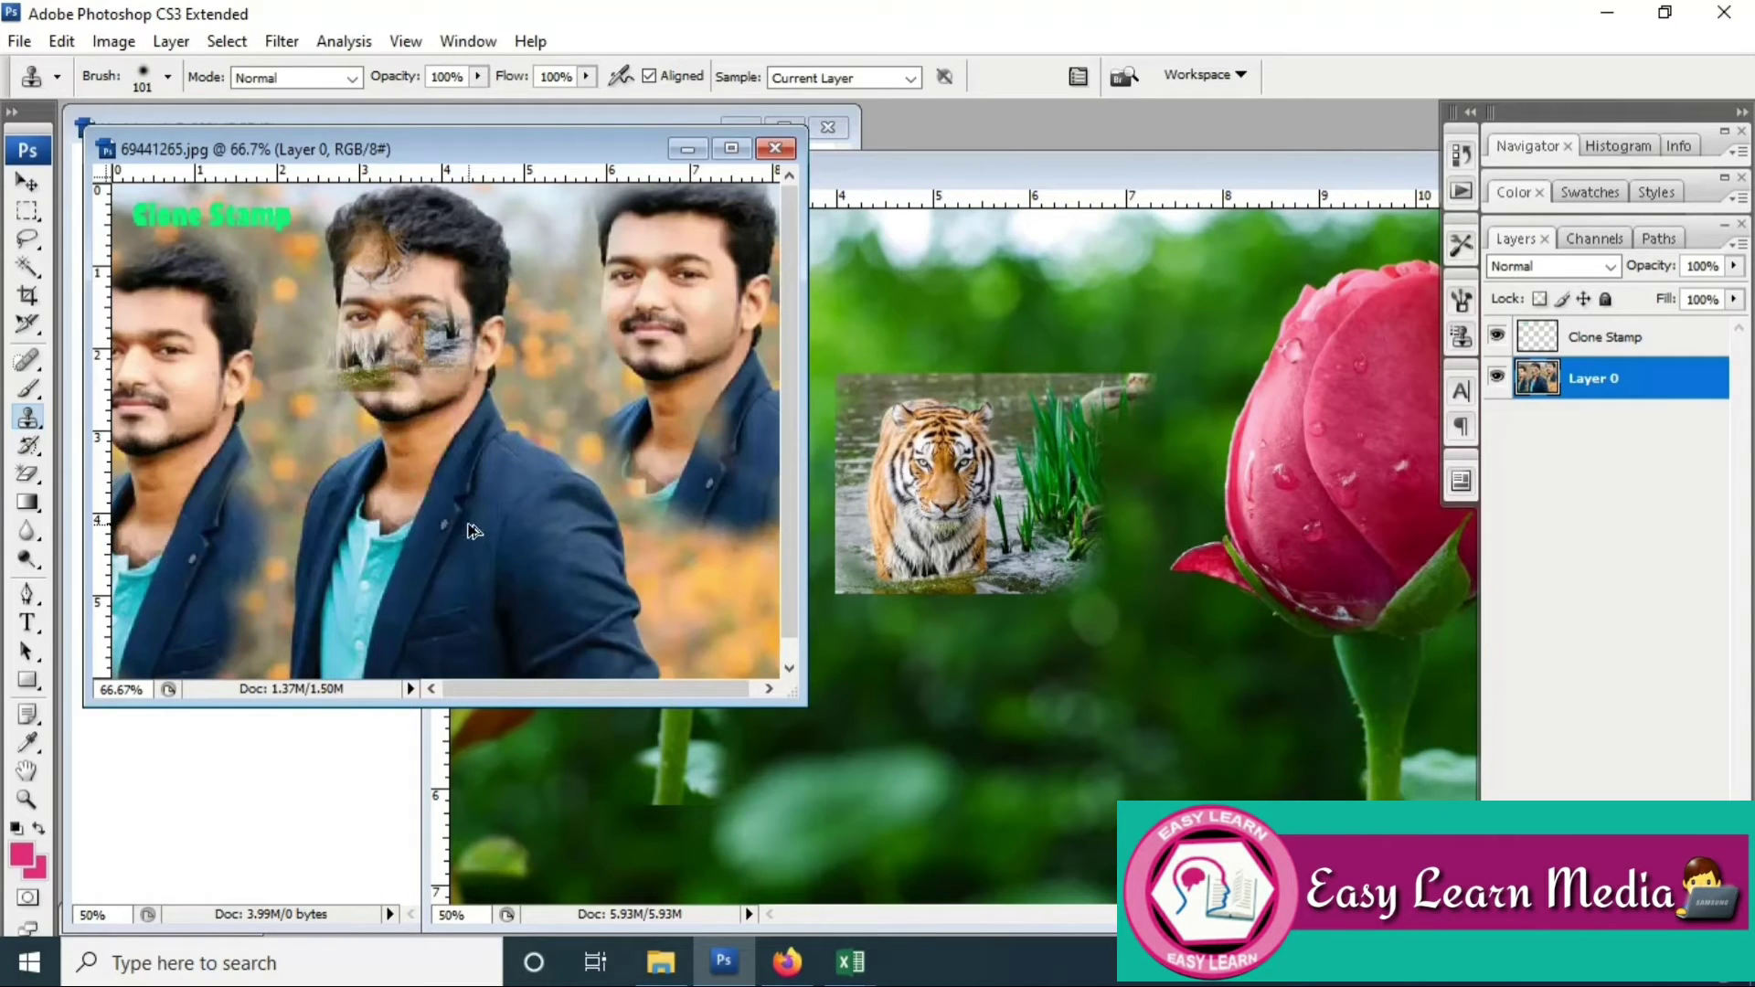
{"action": "key", "text": "ctrl+z"}
{"action": "key", "text": "ctrl+alt+z"}
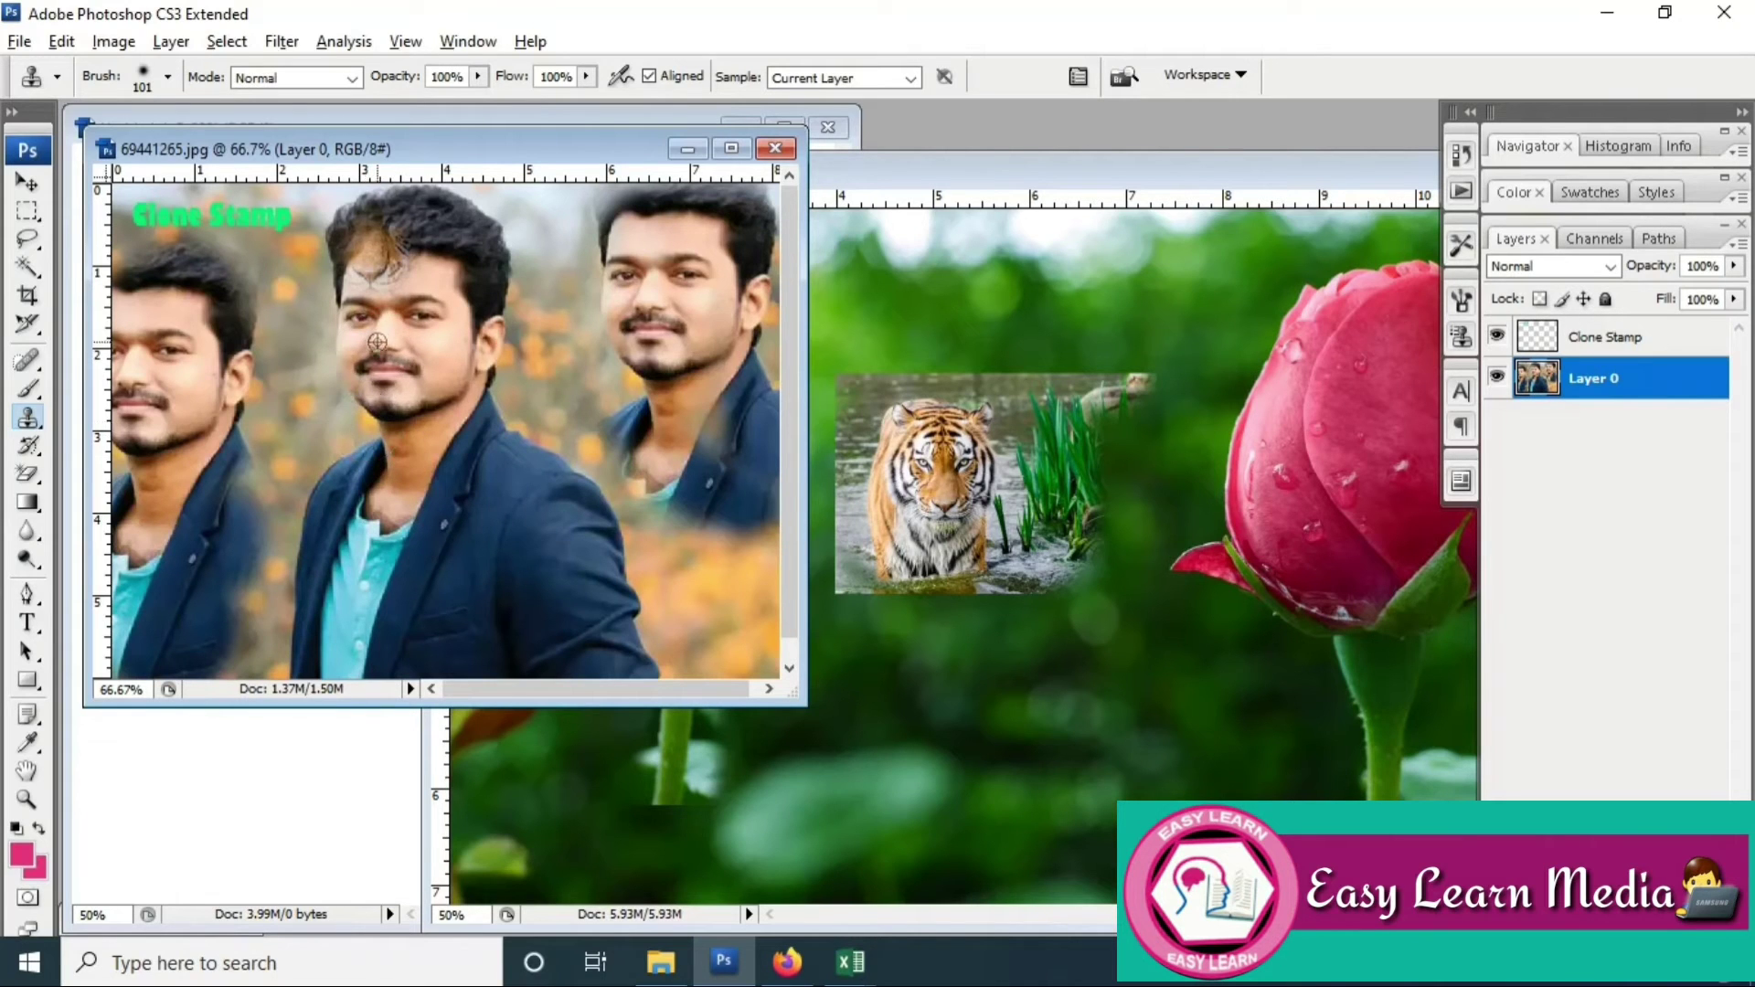
Step: Sample the men in 69441265.jpg and clone them into Download-flowers-photos.jpg below the tiger scene
{"action": "left_click", "coordinate": [942, 484]}
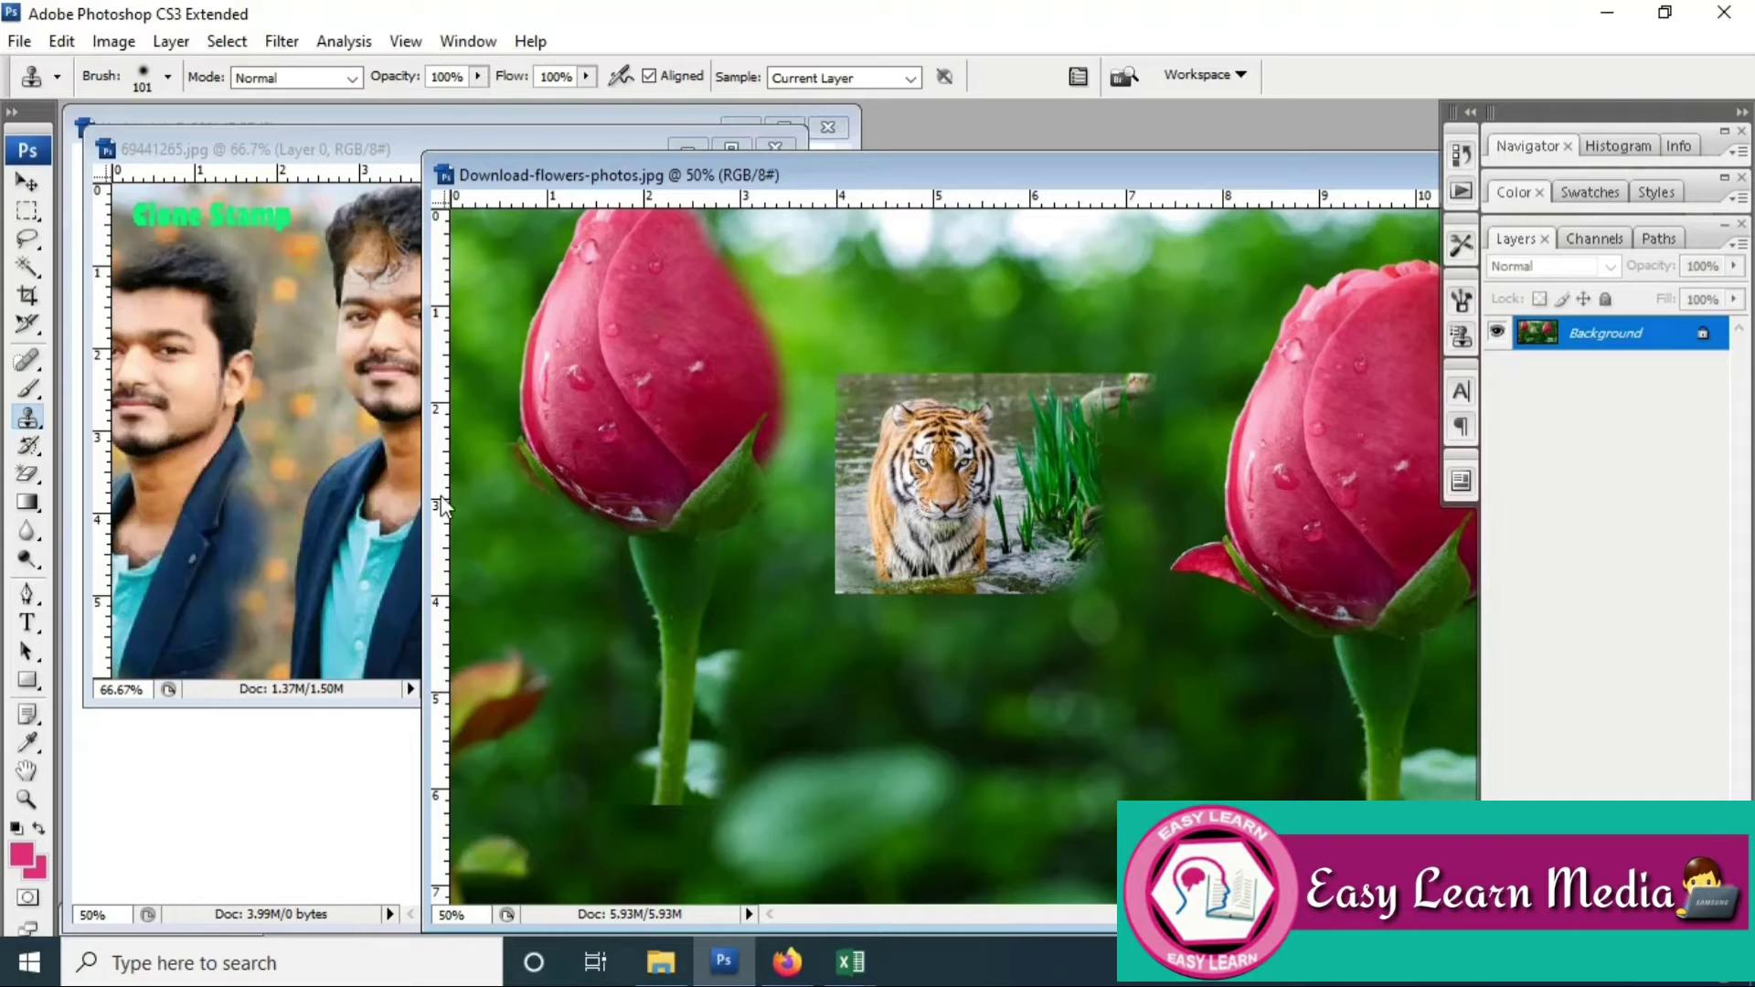
{"action": "key", "text": "alt"}
{"action": "left_click", "coordinate": [385, 164]}
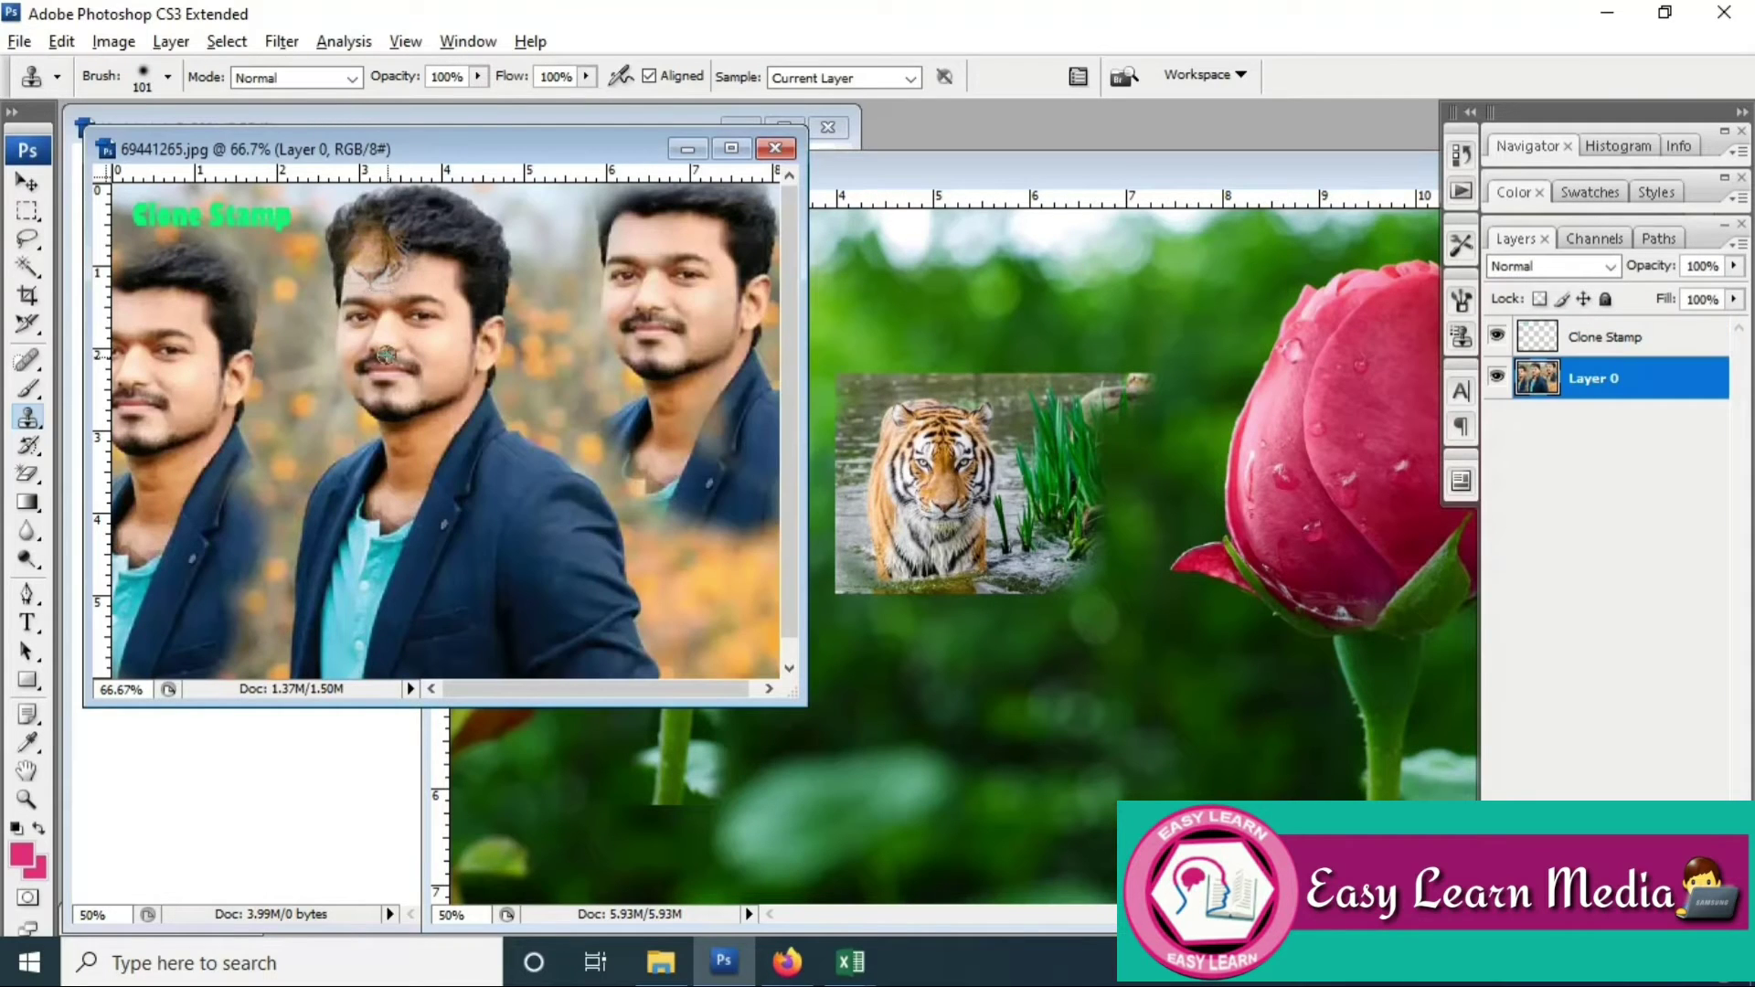
{"action": "left_click", "coordinate": [928, 666]}
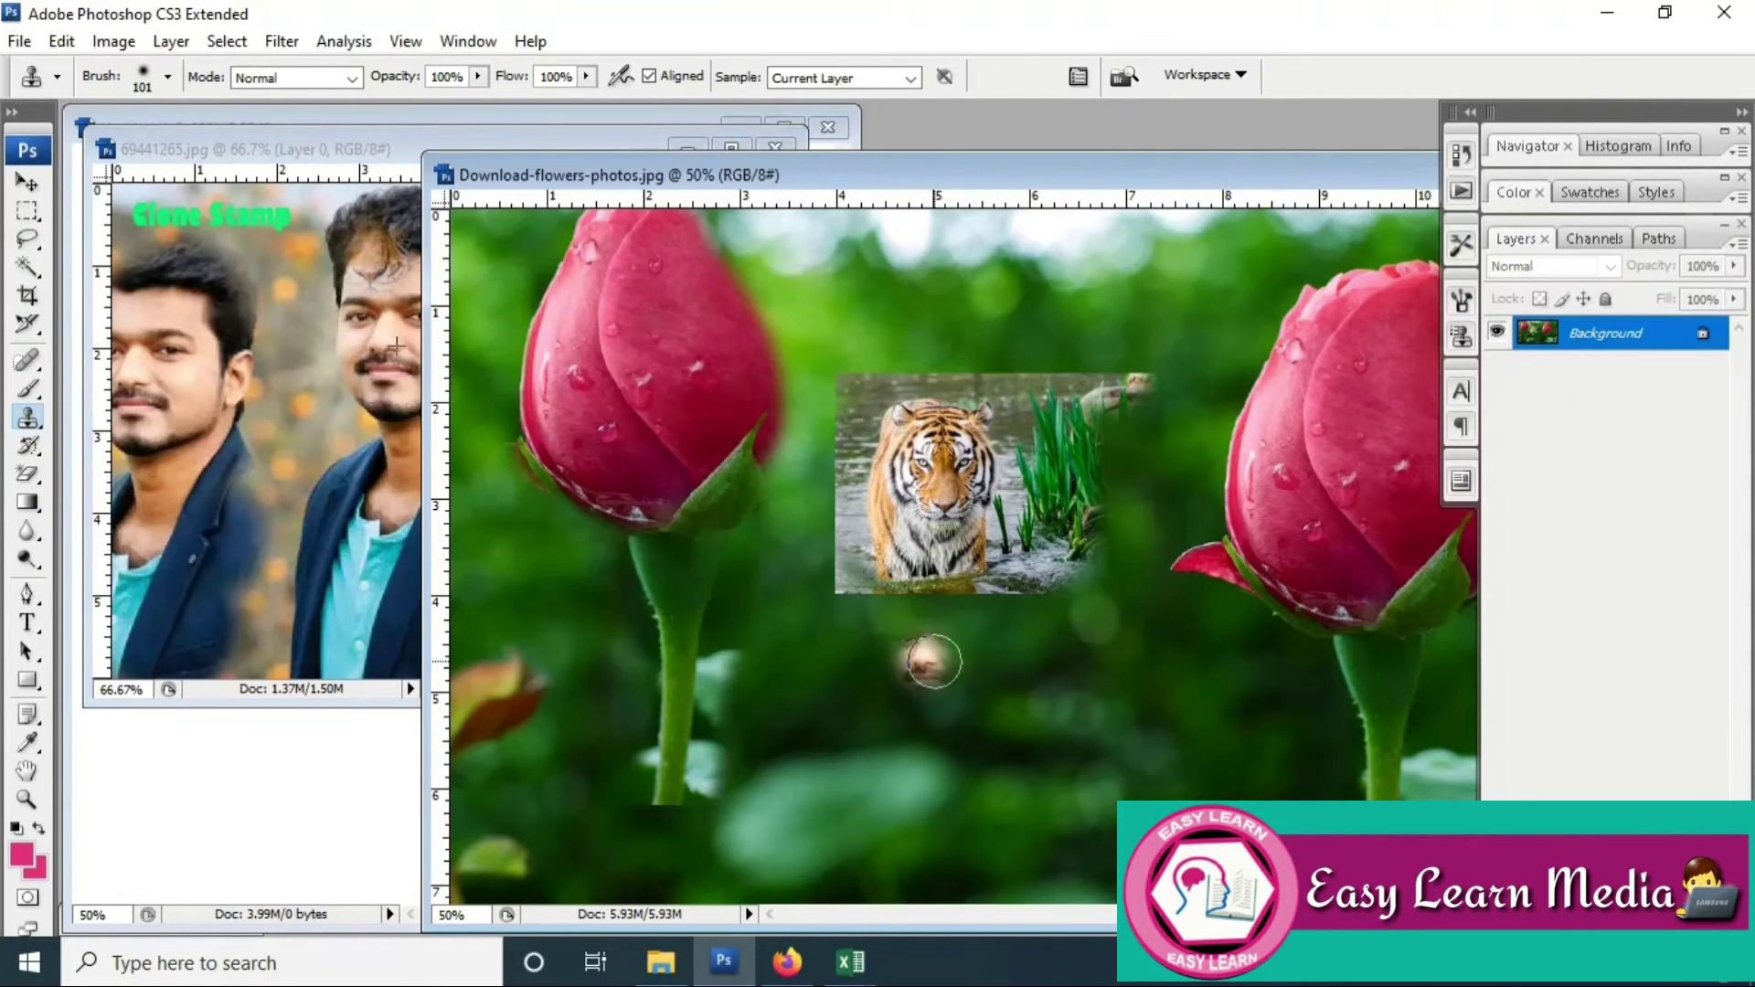
{"action": "mouse_move", "coordinate": [928, 655]}
{"action": "left_mouse_down"}
{"action": "mouse_move", "coordinate": [911, 723]}
{"action": "mouse_move", "coordinate": [912, 814]}
{"action": "mouse_move", "coordinate": [1012, 681]}
{"action": "mouse_move", "coordinate": [846, 783]}
{"action": "mouse_move", "coordinate": [919, 629]}
{"action": "mouse_move", "coordinate": [803, 708]}
{"action": "mouse_move", "coordinate": [787, 795]}
{"action": "mouse_move", "coordinate": [978, 779]}
{"action": "mouse_move", "coordinate": [909, 859]}
{"action": "mouse_move", "coordinate": [1055, 679]}
{"action": "mouse_move", "coordinate": [1041, 623]}
{"action": "mouse_move", "coordinate": [1071, 680]}
{"action": "mouse_move", "coordinate": [1063, 805]}
{"action": "mouse_move", "coordinate": [958, 859]}
{"action": "mouse_move", "coordinate": [893, 859]}
{"action": "mouse_move", "coordinate": [837, 827]}
{"action": "mouse_move", "coordinate": [795, 699]}
{"action": "mouse_move", "coordinate": [817, 621]}
{"action": "mouse_move", "coordinate": [759, 676]}
{"action": "mouse_move", "coordinate": [749, 736]}
{"action": "mouse_move", "coordinate": [798, 601]}
{"action": "mouse_move", "coordinate": [737, 683]}
{"action": "mouse_move", "coordinate": [756, 827]}
{"action": "mouse_move", "coordinate": [919, 885]}
{"action": "mouse_move", "coordinate": [758, 820]}
{"action": "mouse_move", "coordinate": [764, 645]}
{"action": "mouse_move", "coordinate": [1063, 815]}
{"action": "left_mouse_up"}
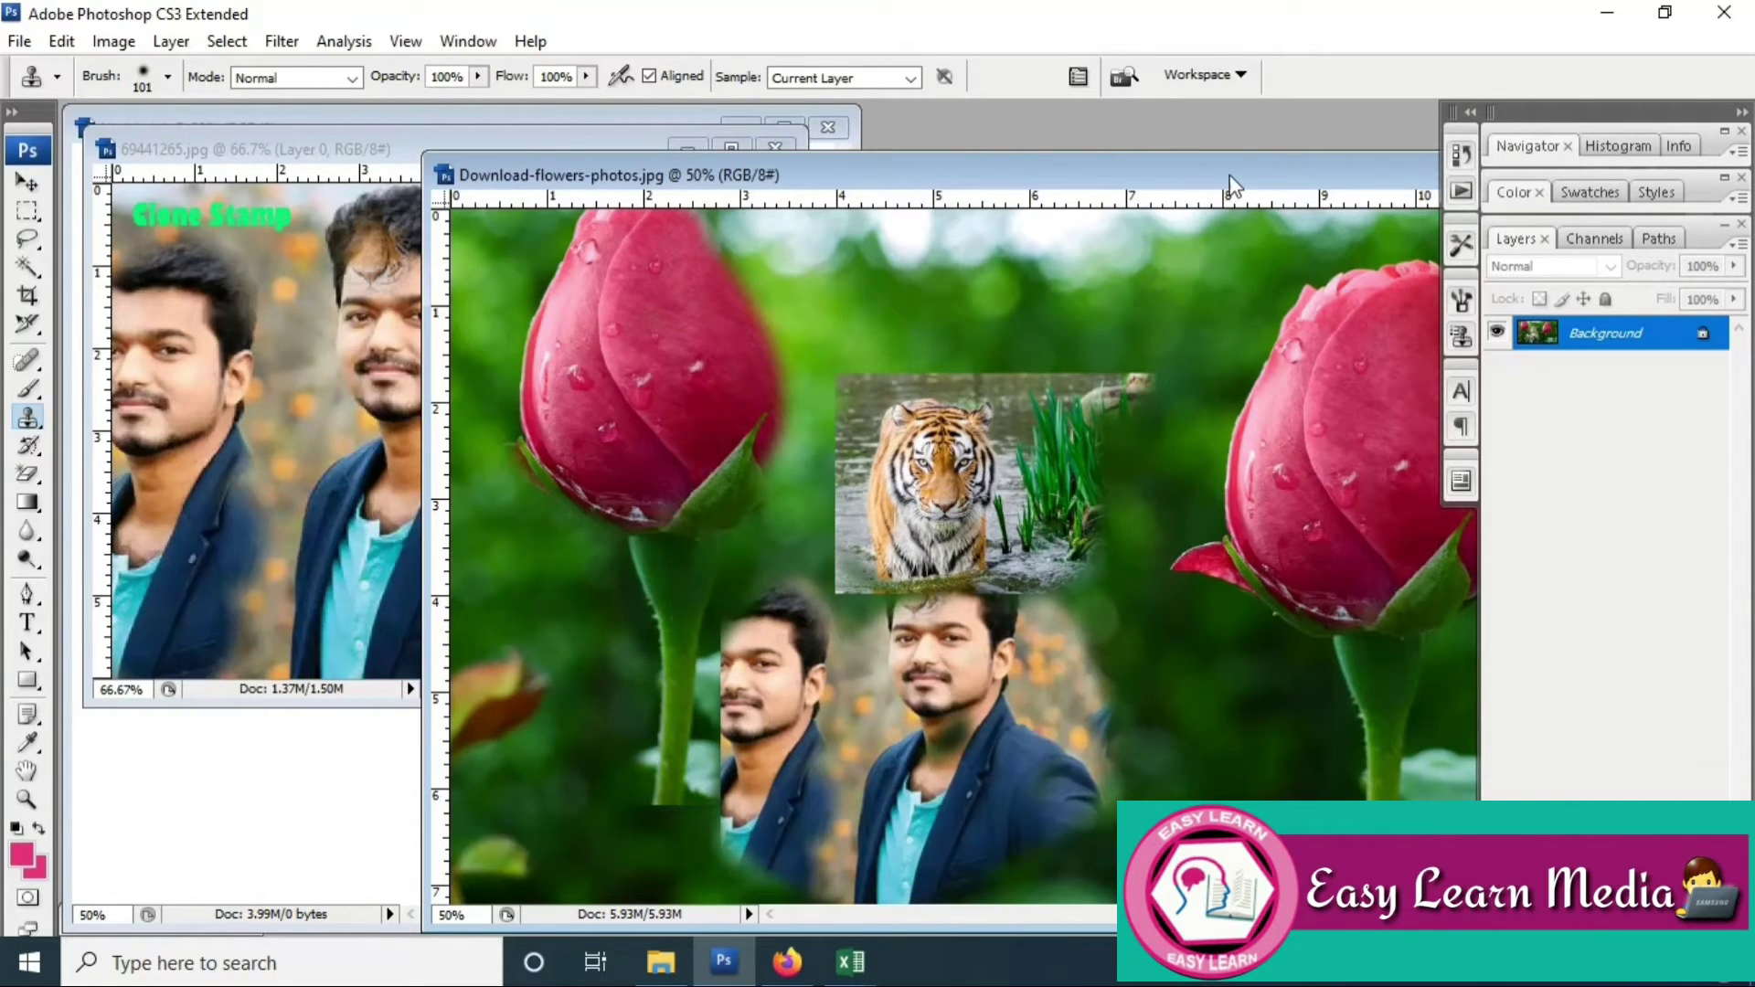
{"action": "left_click_drag", "start_coordinate": [1234, 185], "coordinate": [883, 152]}
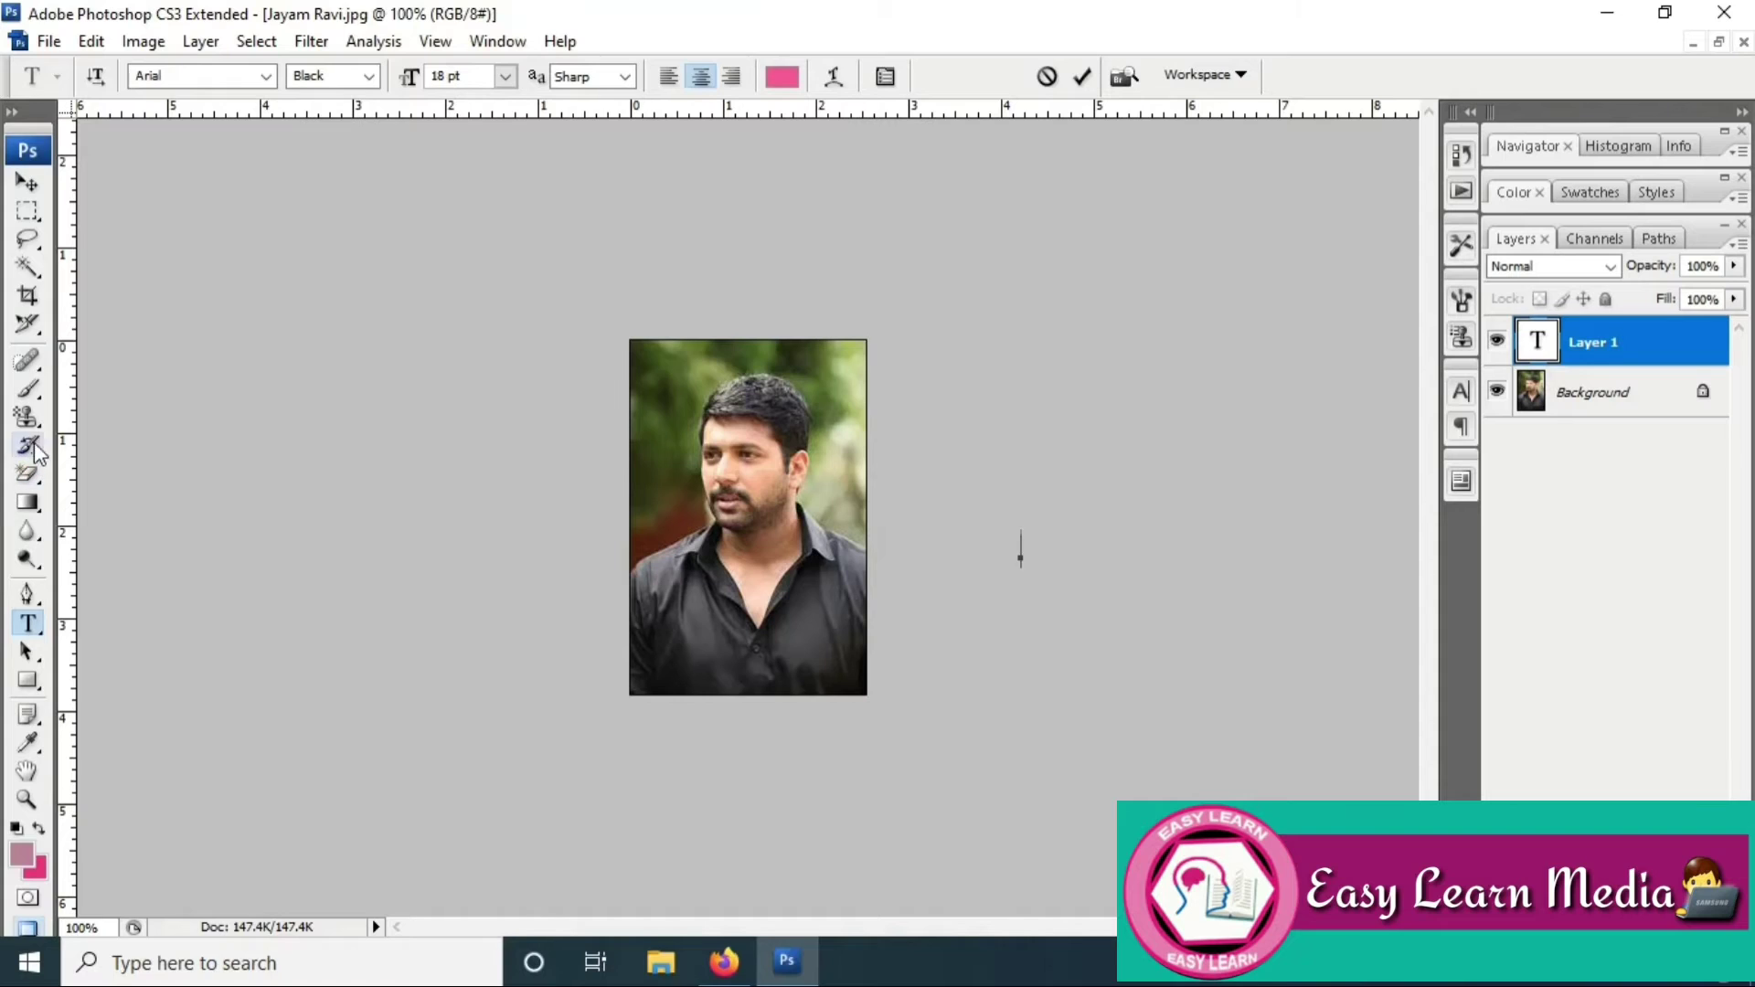
Step: Switch to the Pattern Stamp tool and delete the text layer Layer 1 from the portrait photo
{"action": "left_click", "coordinate": [28, 417]}
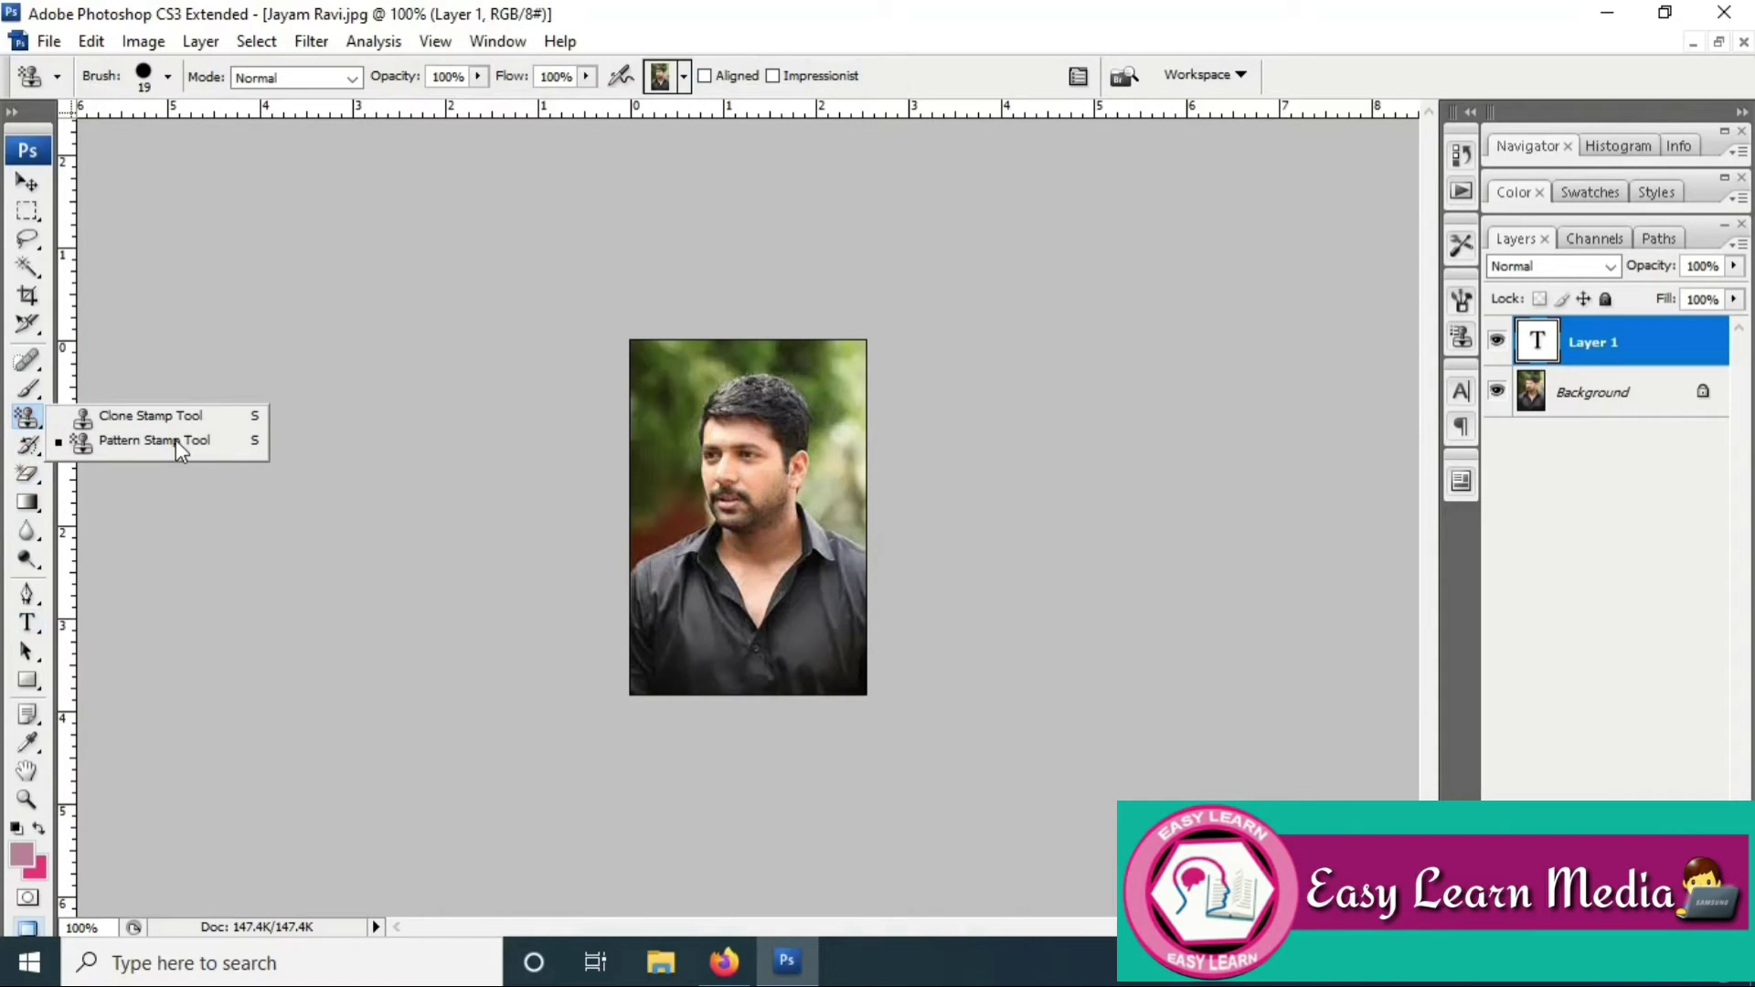
{"action": "left_click", "coordinate": [247, 442]}
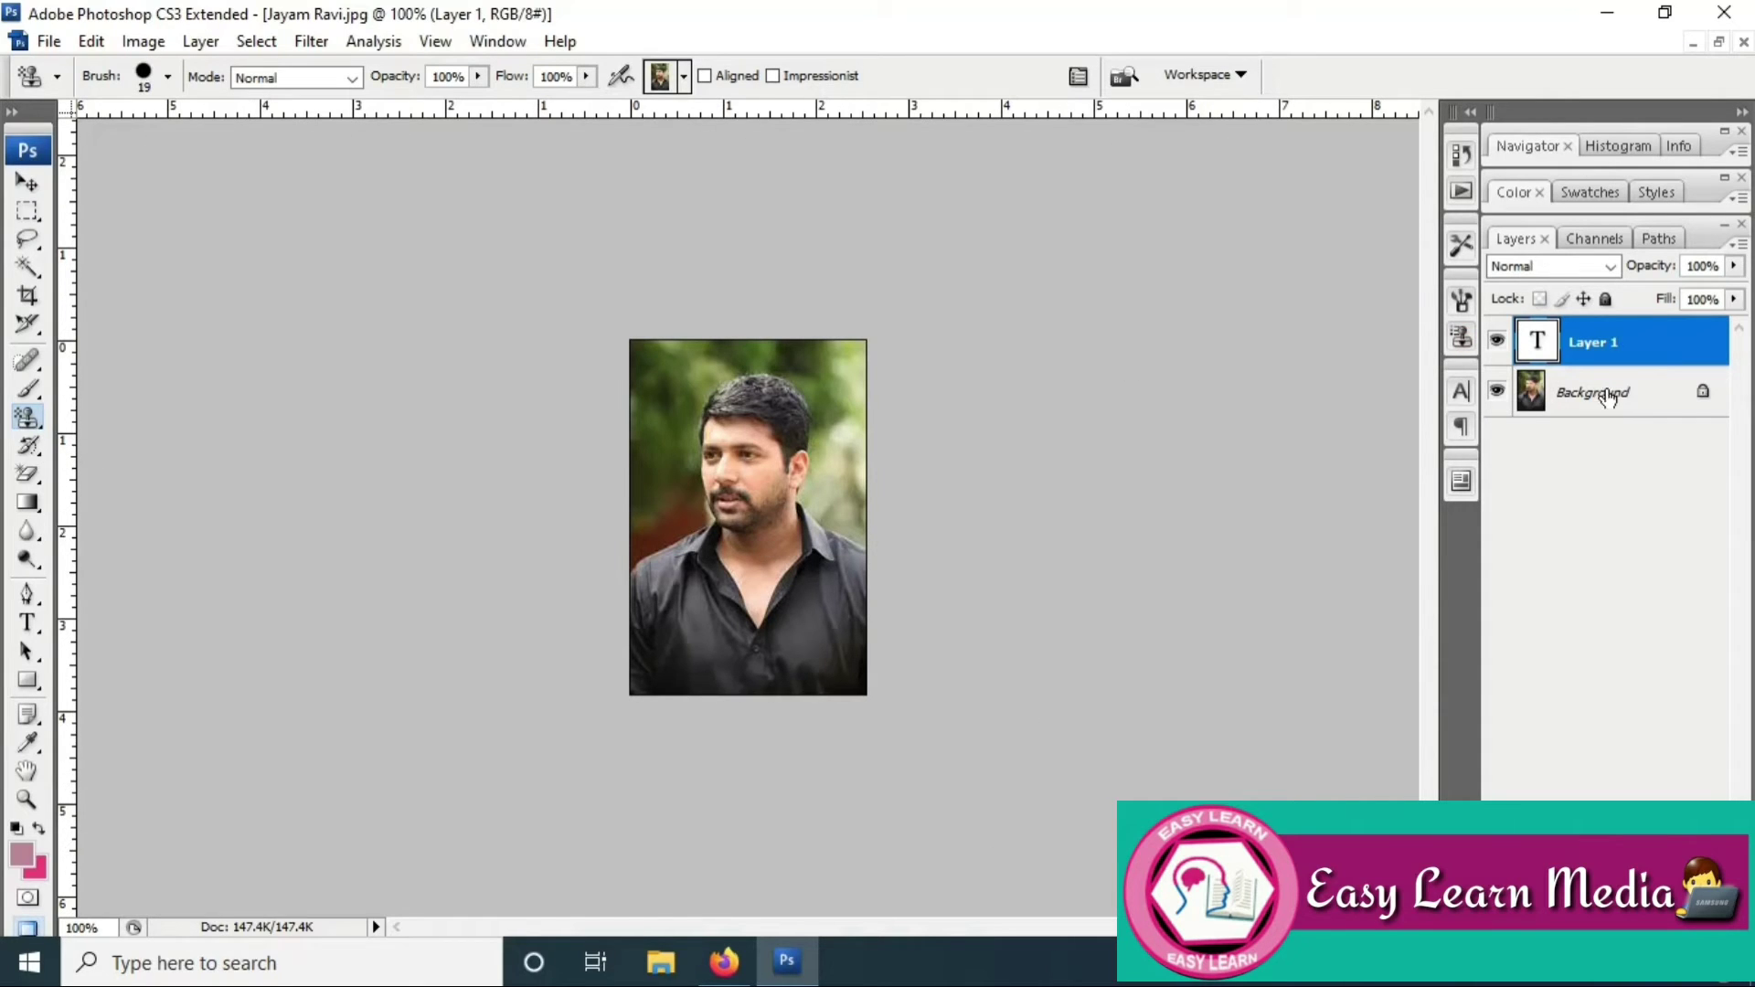
{"action": "key", "text": "Delete"}
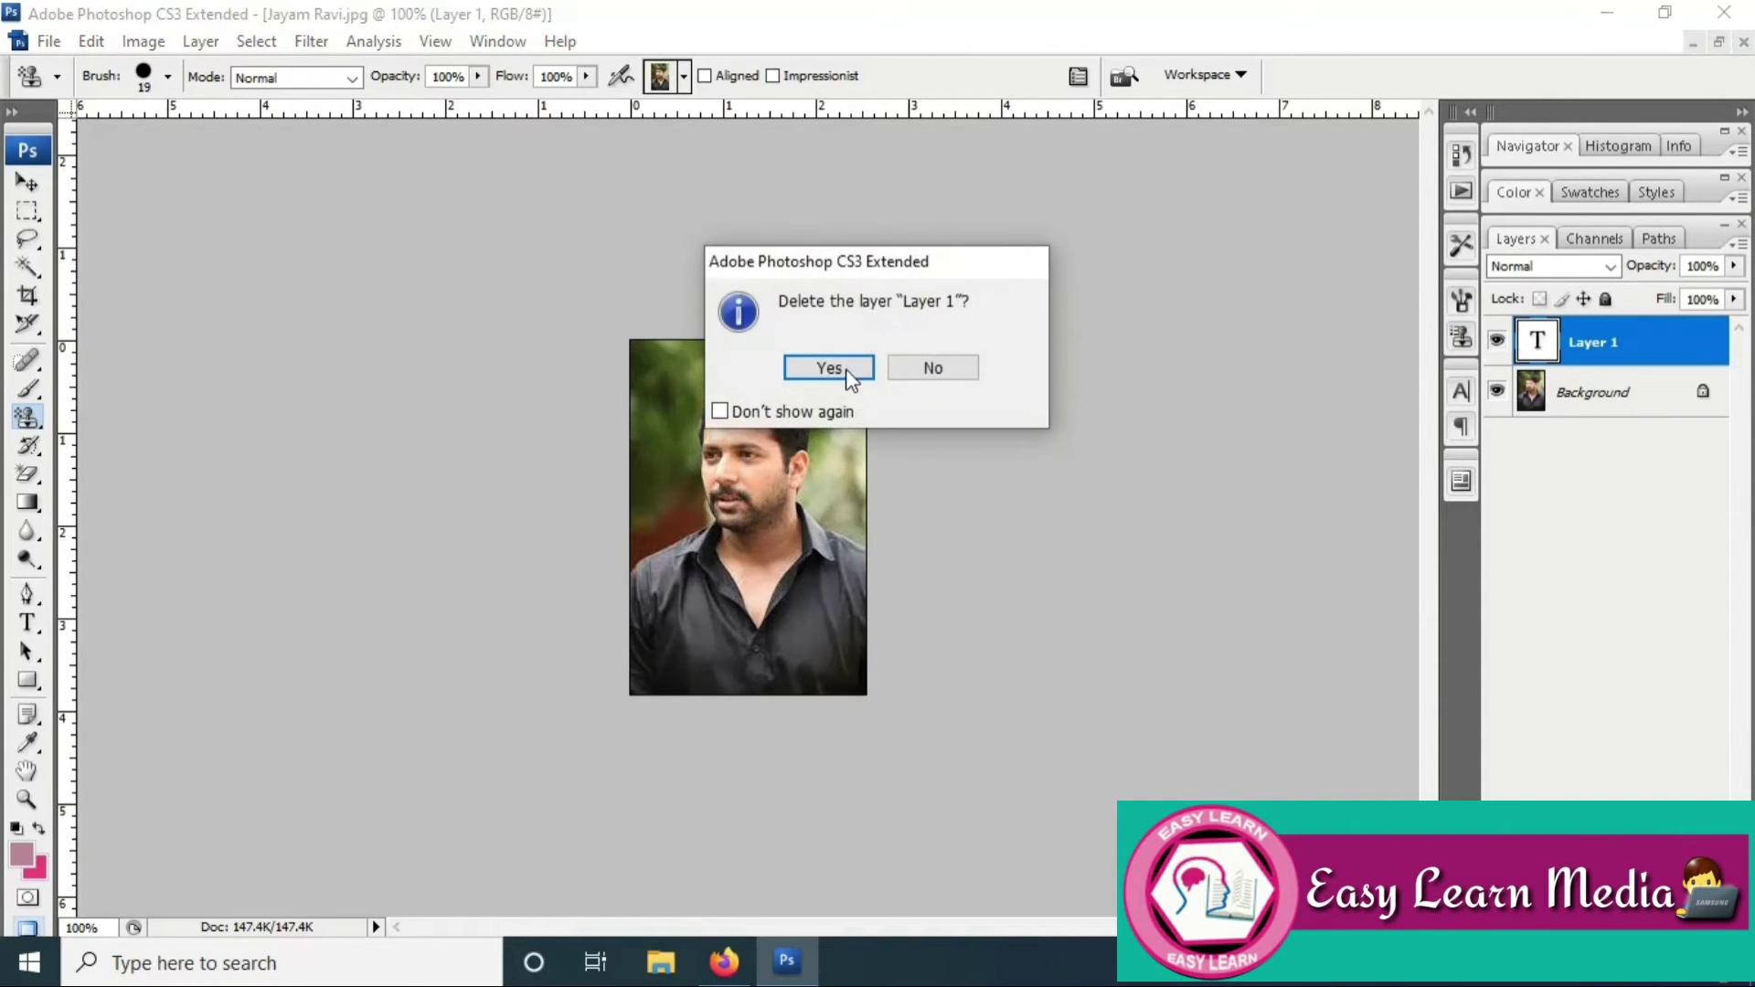
{"action": "left_click", "coordinate": [848, 371]}
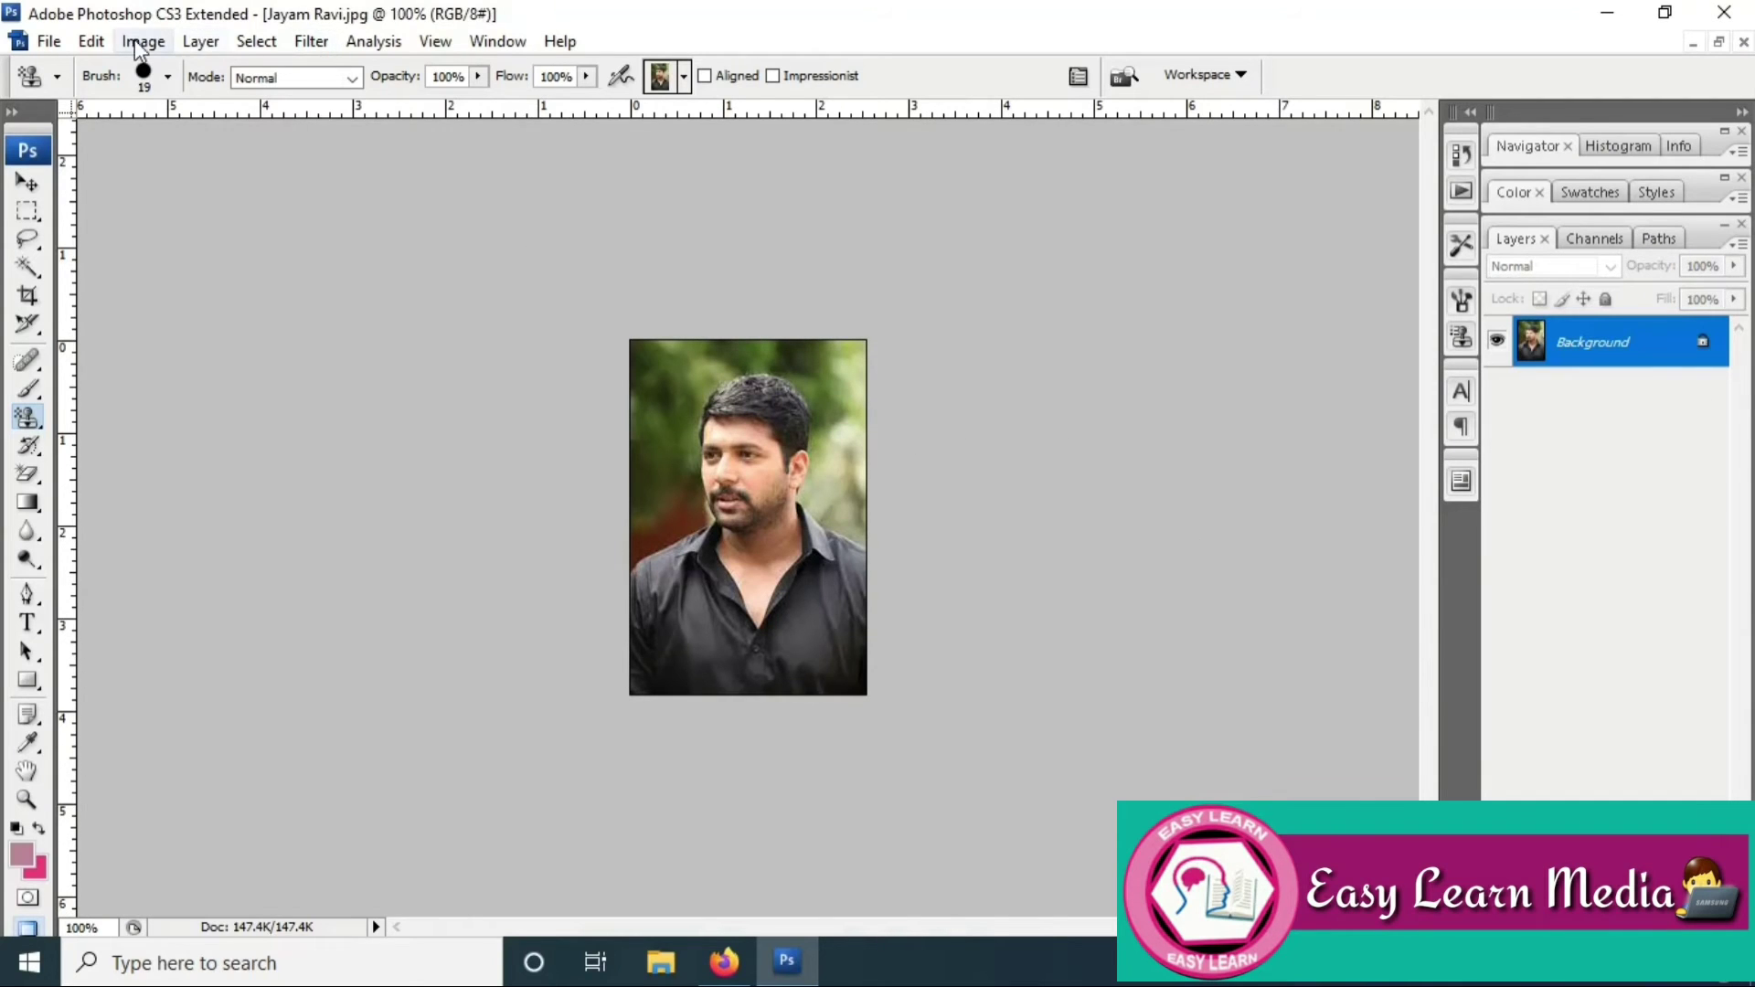
Step: Define the portrait photo as a pattern under its suggested name and display the available stamp patterns
{"action": "left_click", "coordinate": [91, 41]}
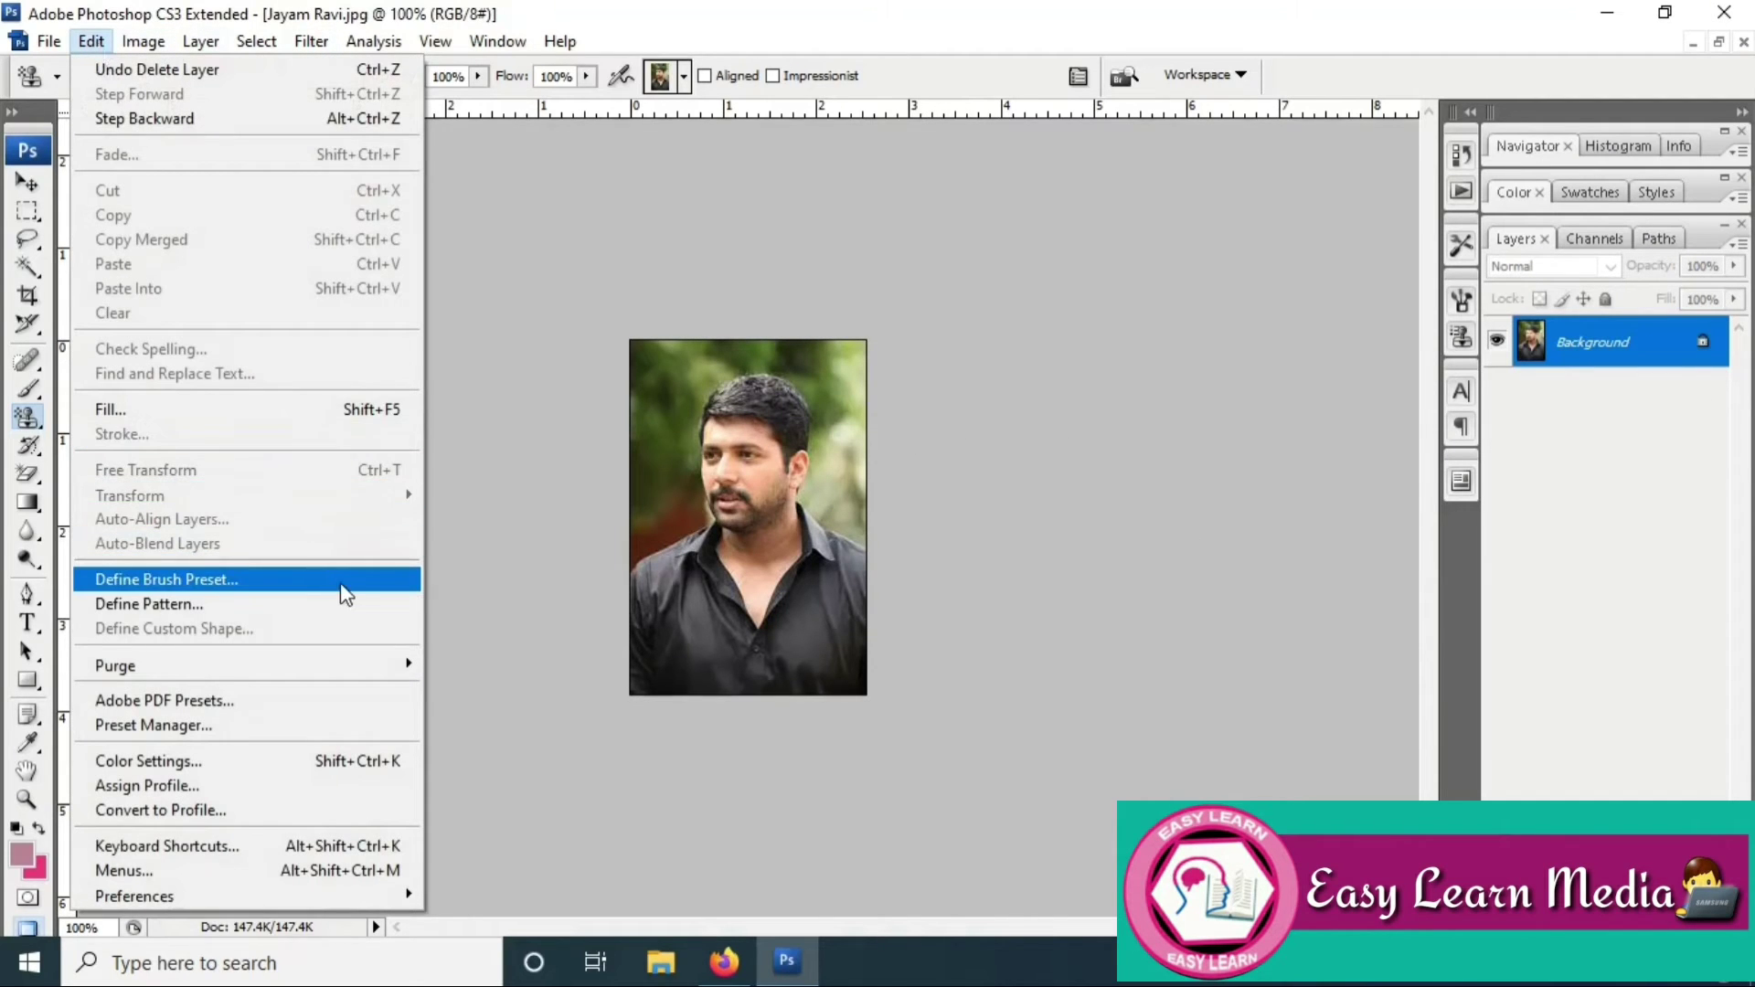
{"action": "left_click", "coordinate": [385, 605]}
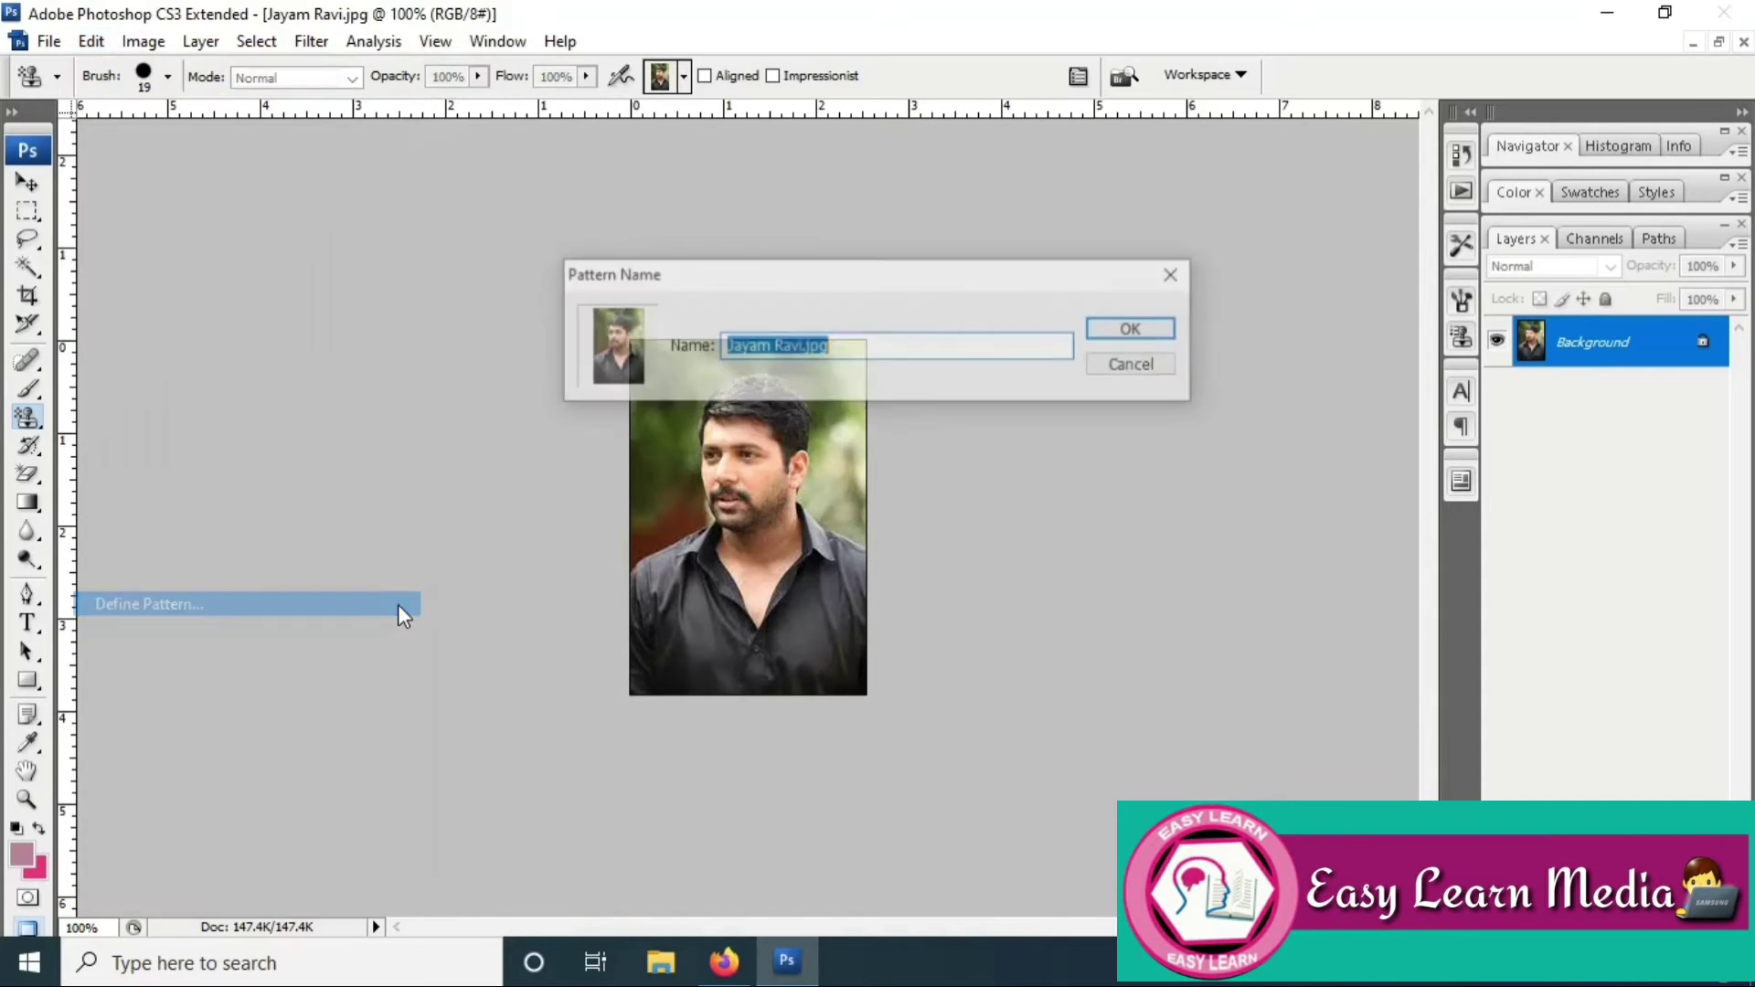
{"action": "left_click", "coordinate": [1150, 320]}
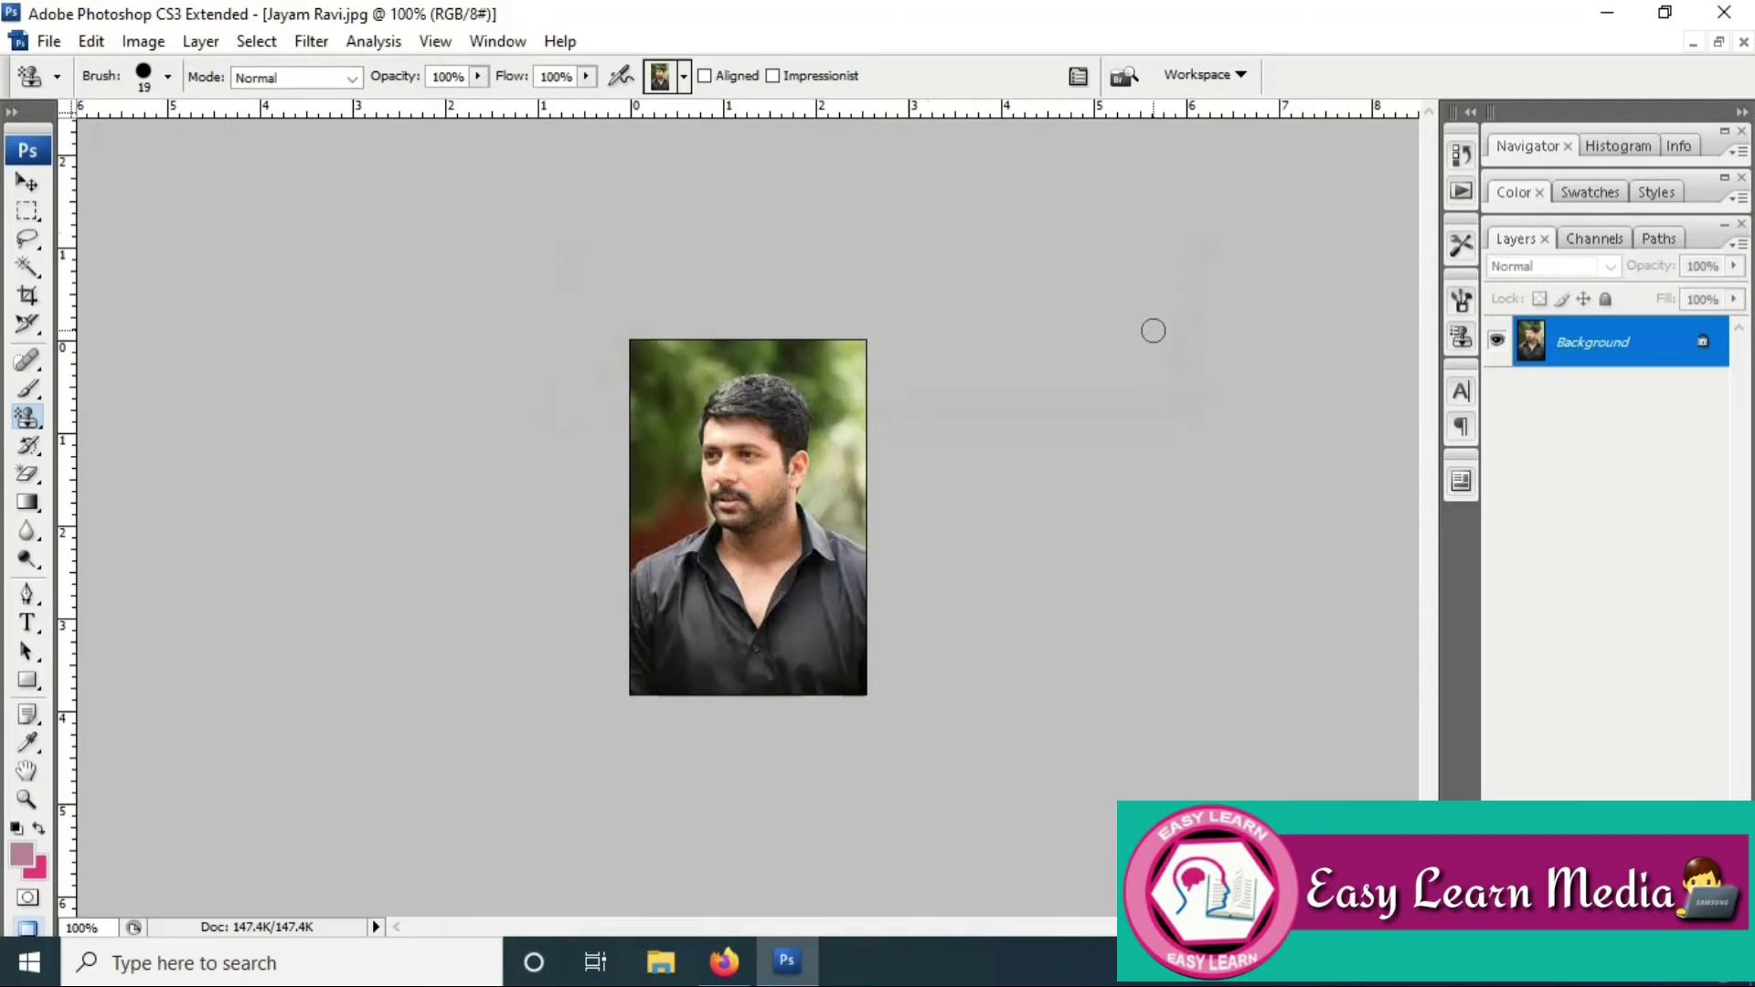
{"action": "left_click", "coordinate": [684, 78]}
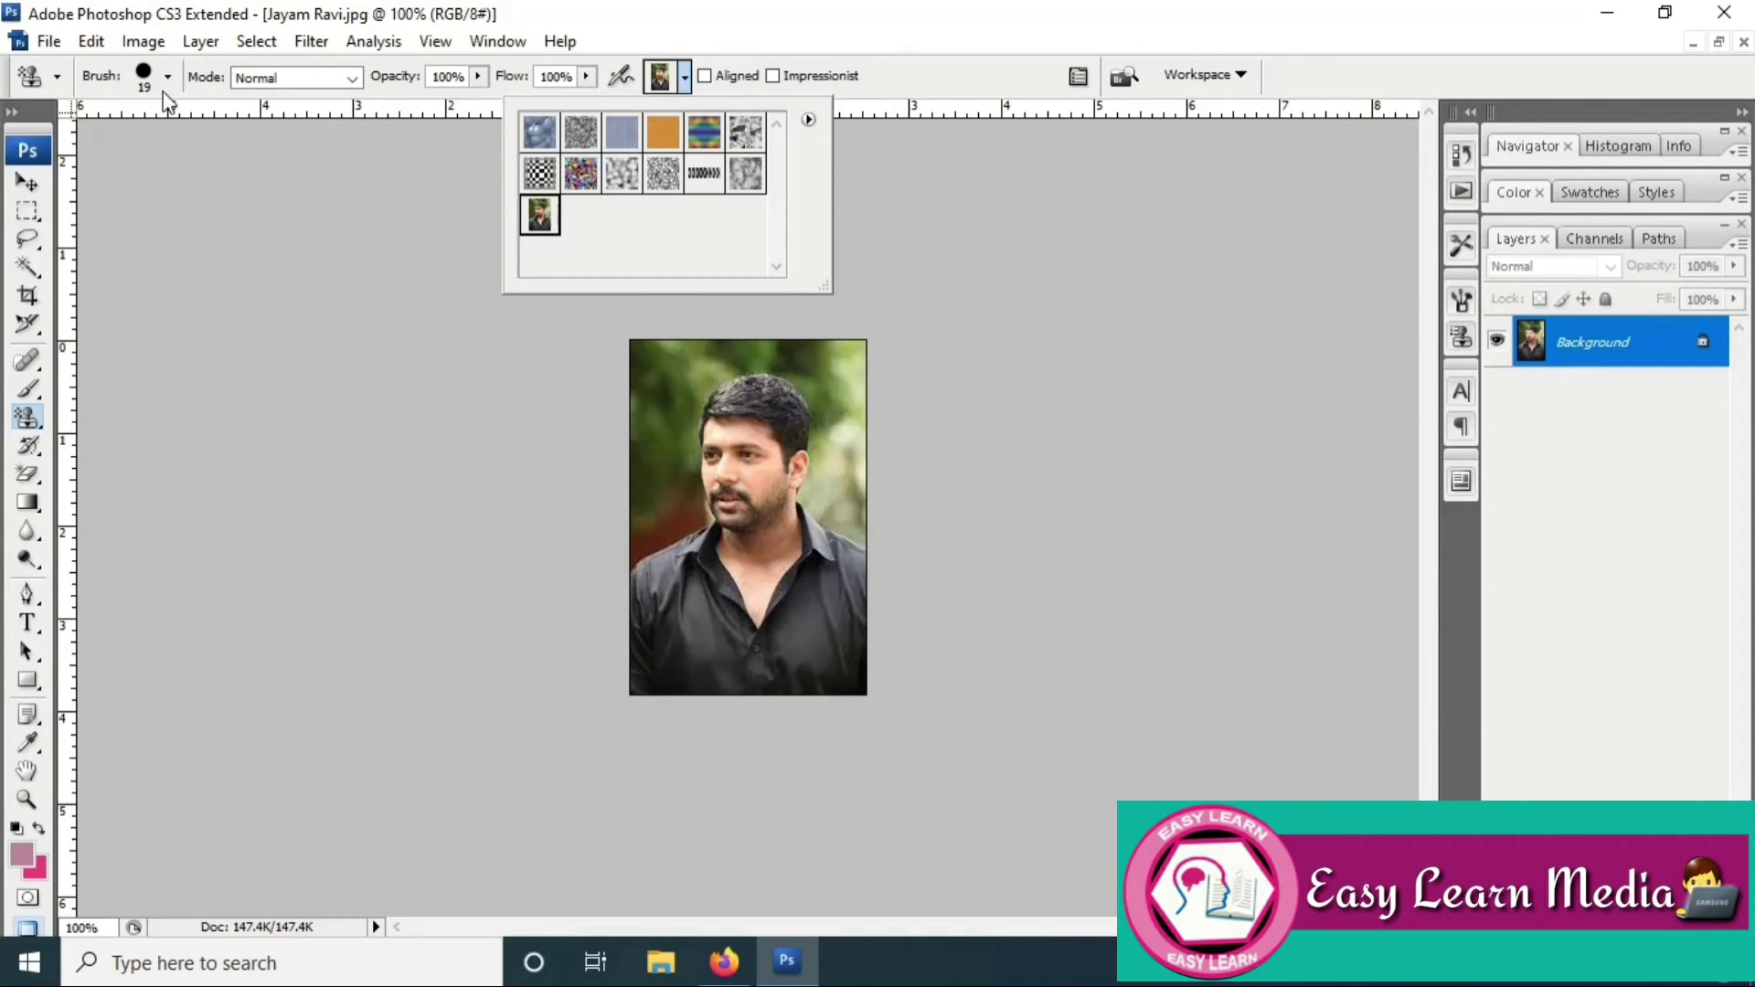
Step: Create a new 20 x 20 cm RGB document at 150 pixels/inch with a white background
{"action": "left_click", "coordinate": [49, 42]}
{"action": "left_click", "coordinate": [66, 67]}
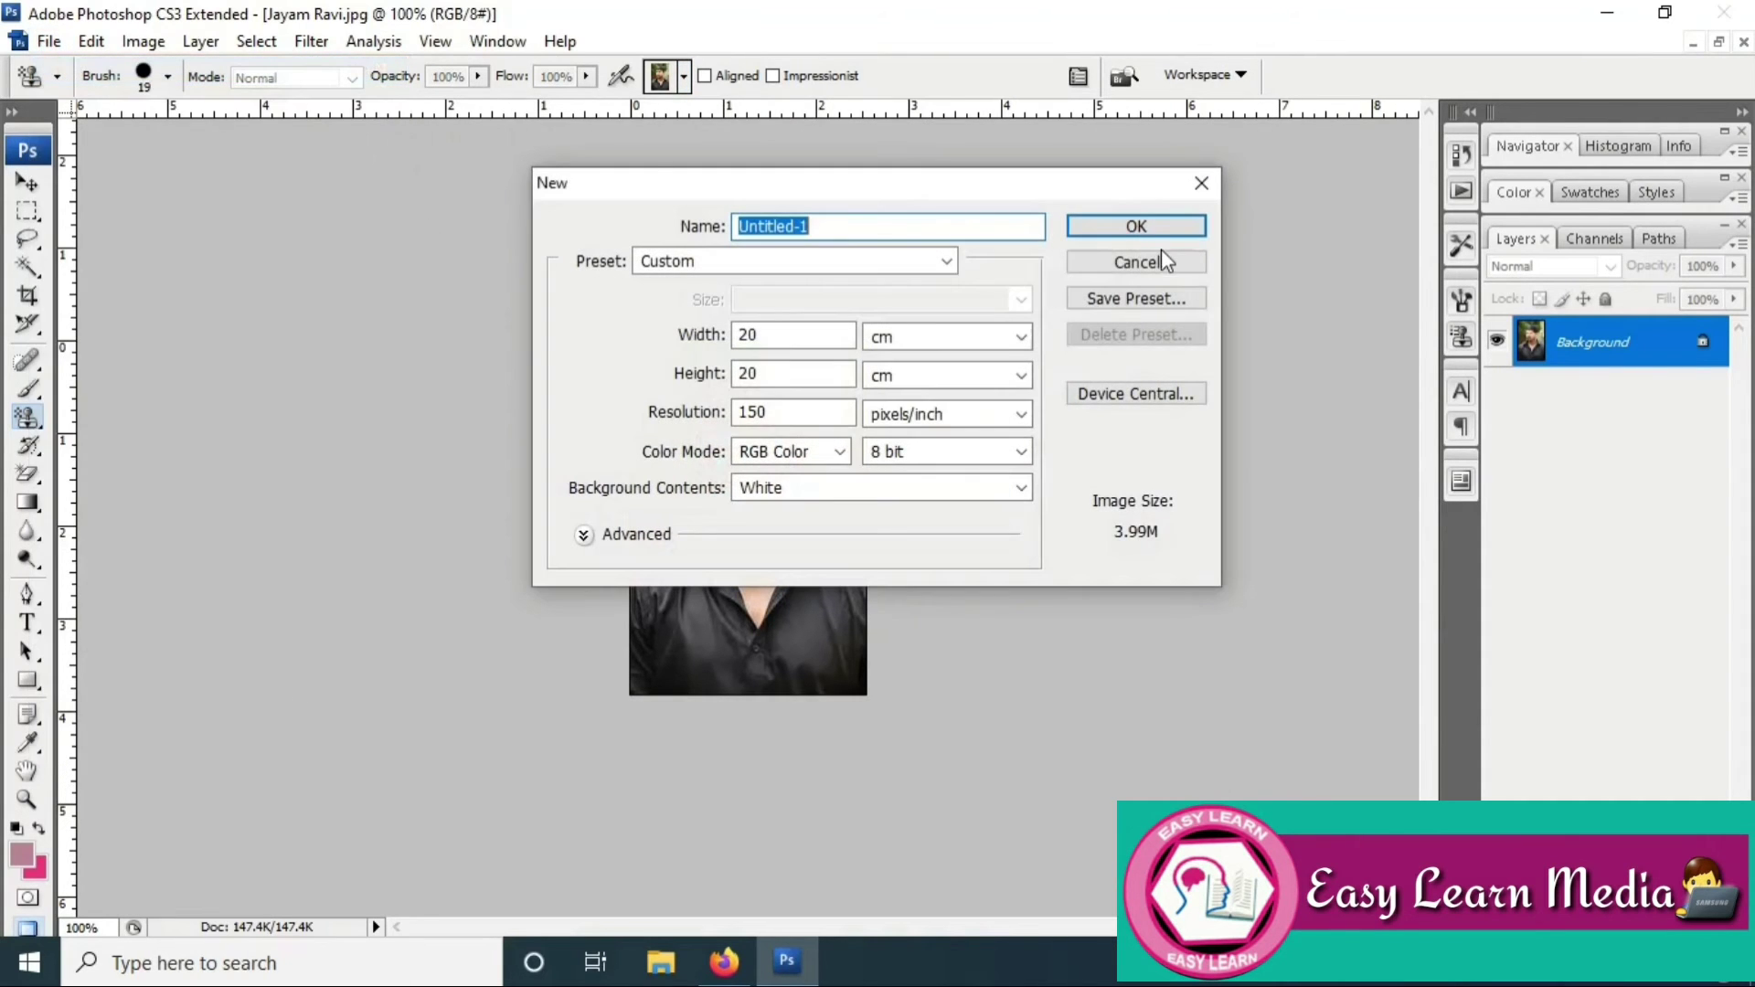
{"action": "left_click", "coordinate": [1122, 229]}
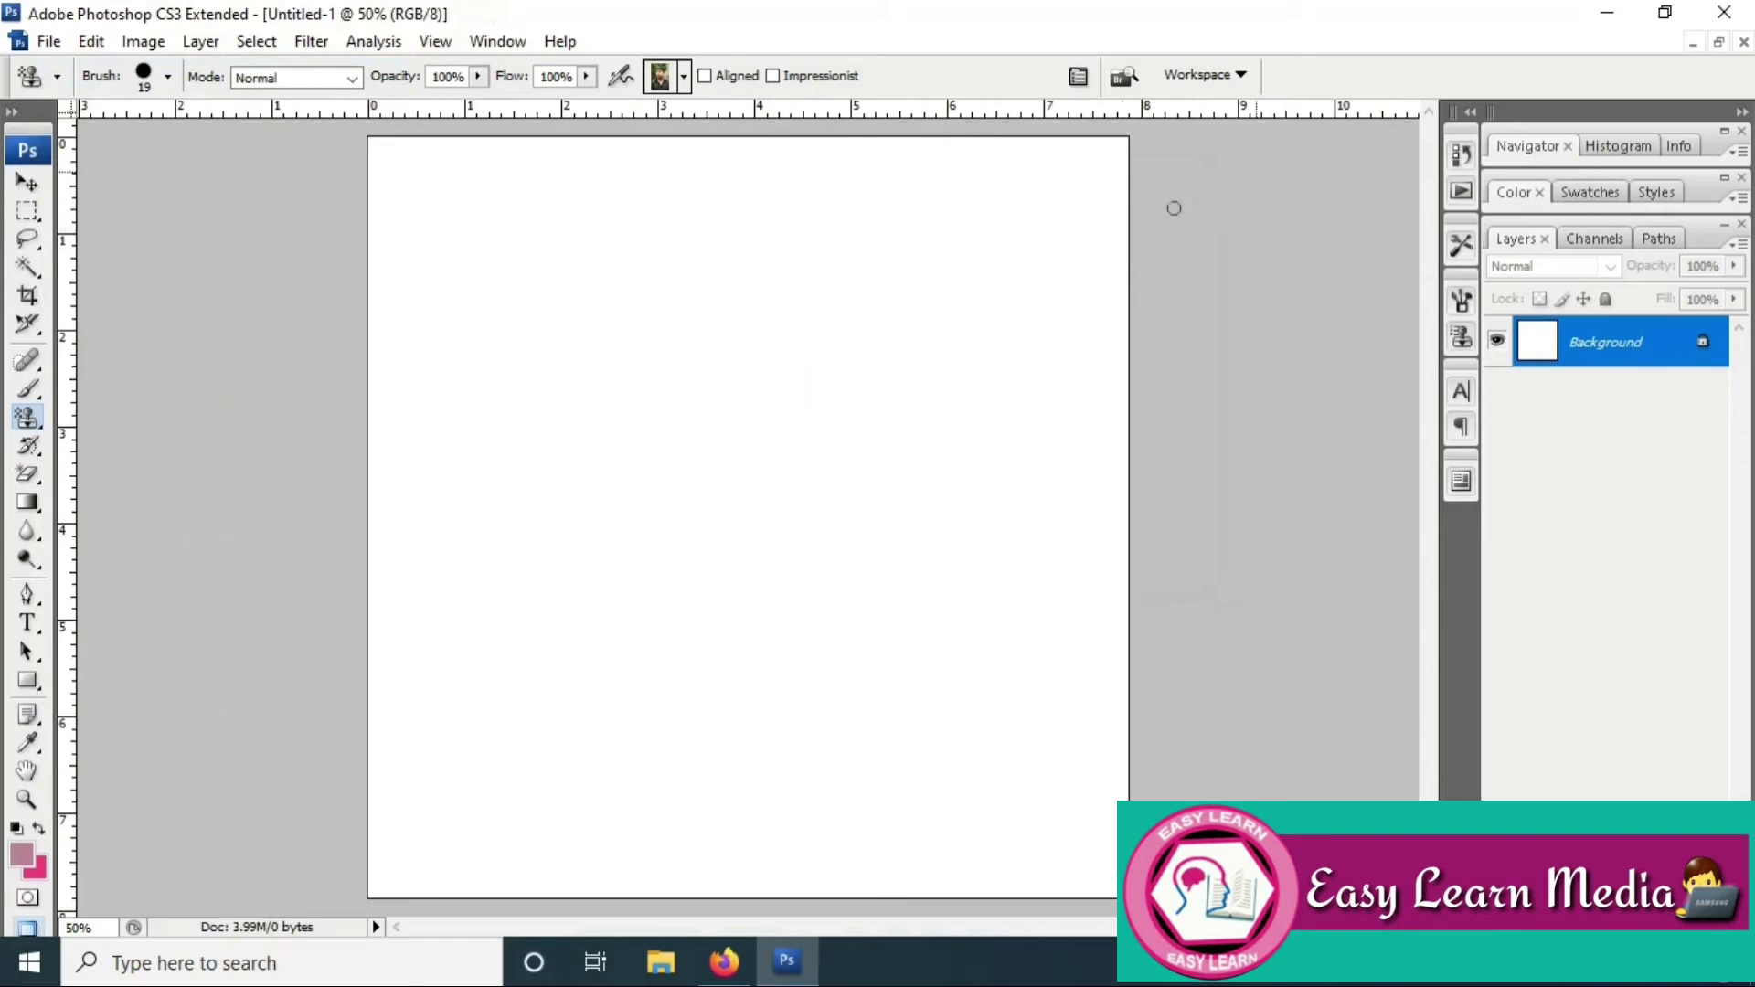
Step: Stamp the portrait pattern over the whole blank canvas, first with a 101 px brush and finally with a 257 px brush
{"action": "left_click", "coordinate": [168, 77]}
{"action": "left_click_drag", "start_coordinate": [55, 146], "coordinate": [108, 146]}
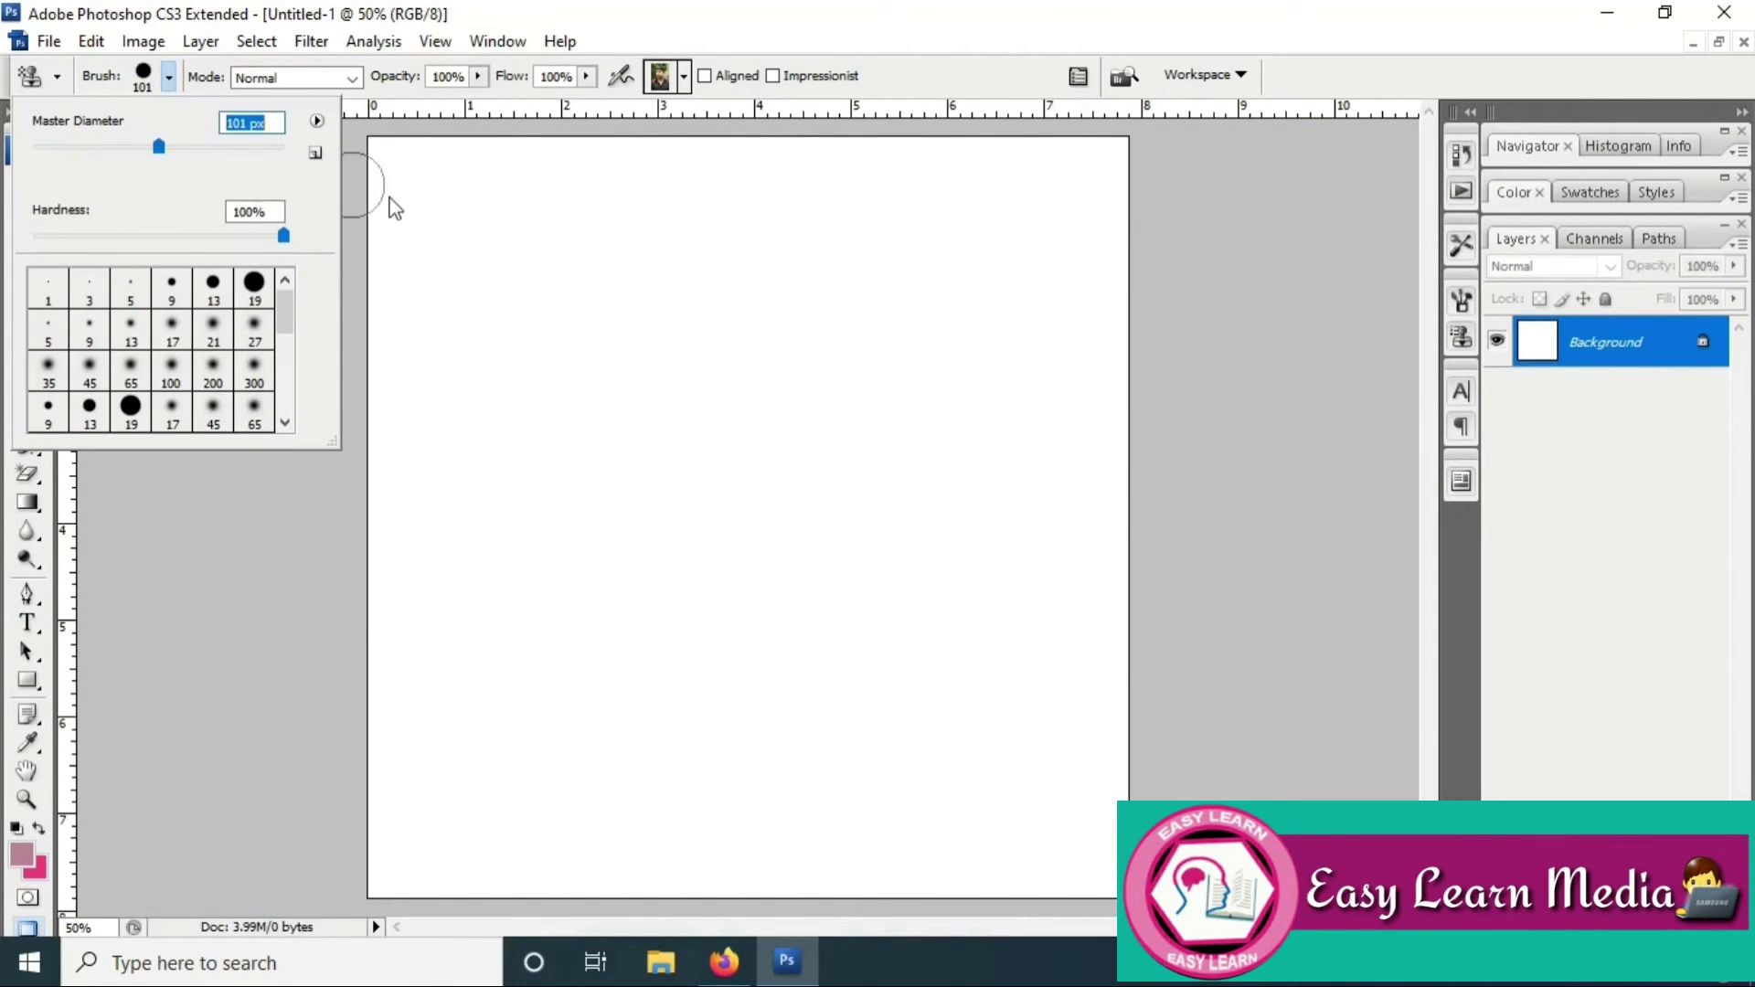
{"action": "mouse_move", "coordinate": [427, 173]}
{"action": "left_mouse_down"}
{"action": "mouse_move", "coordinate": [397, 455]}
{"action": "mouse_move", "coordinate": [376, 265]}
{"action": "mouse_move", "coordinate": [399, 398]}
{"action": "left_mouse_up"}
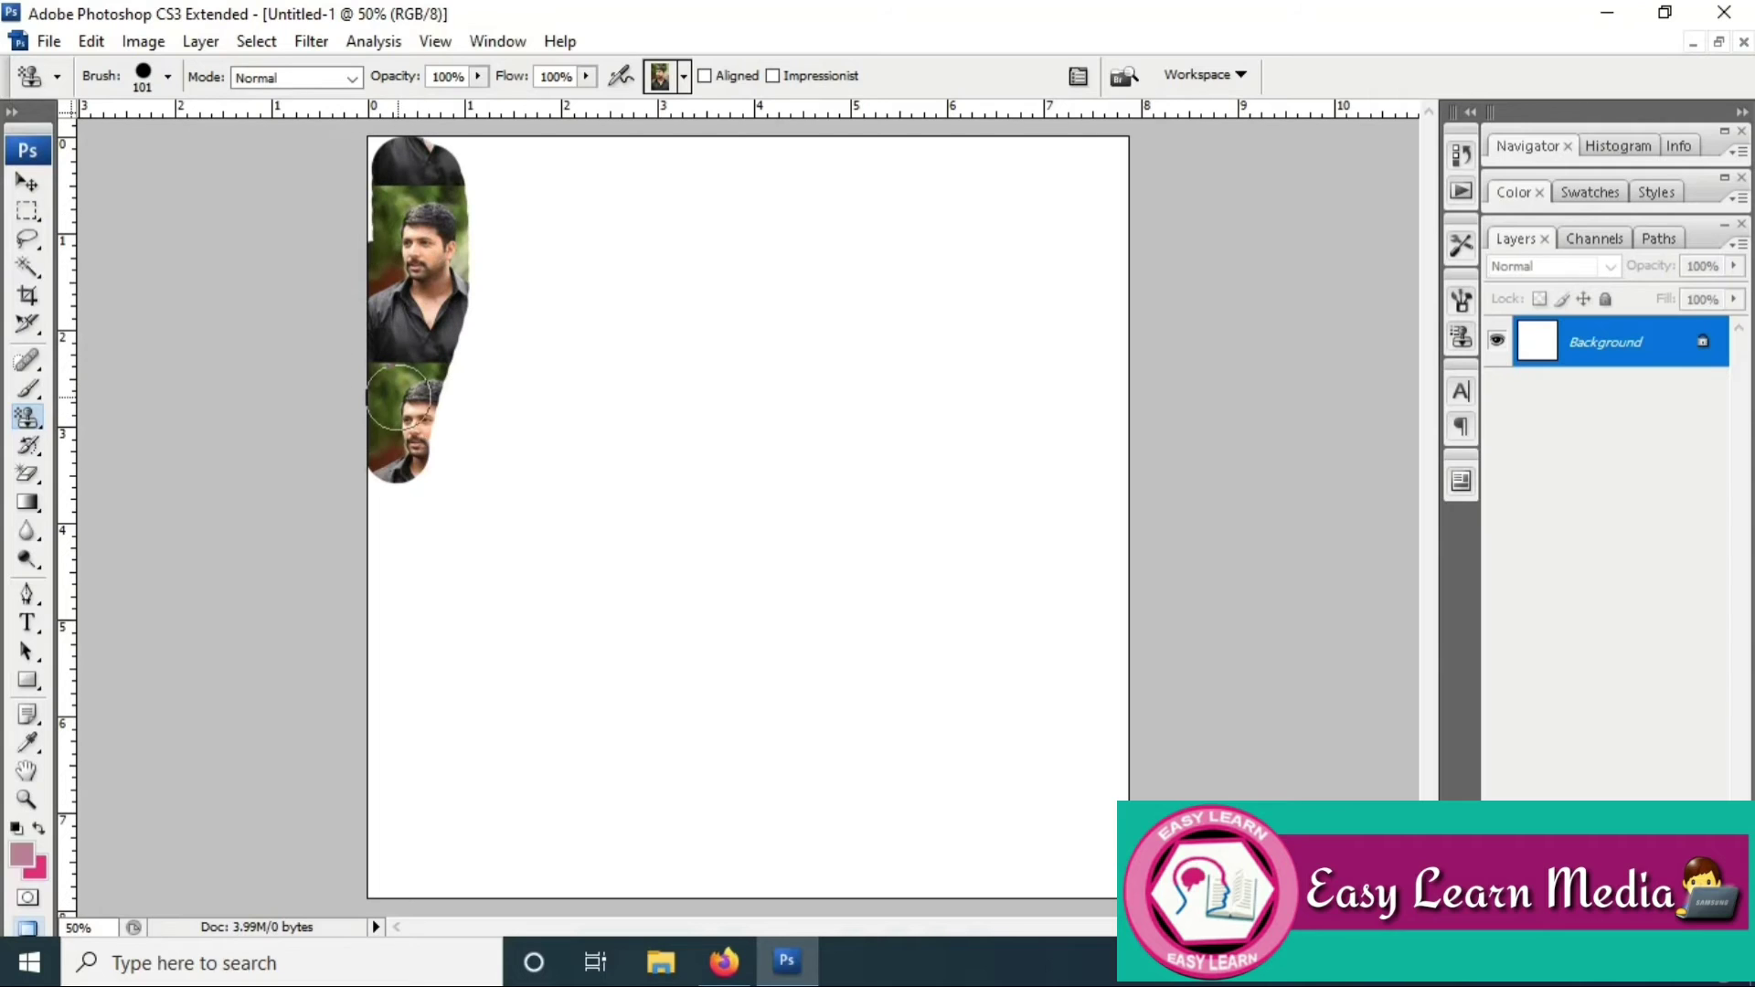
{"action": "left_click", "coordinate": [170, 79]}
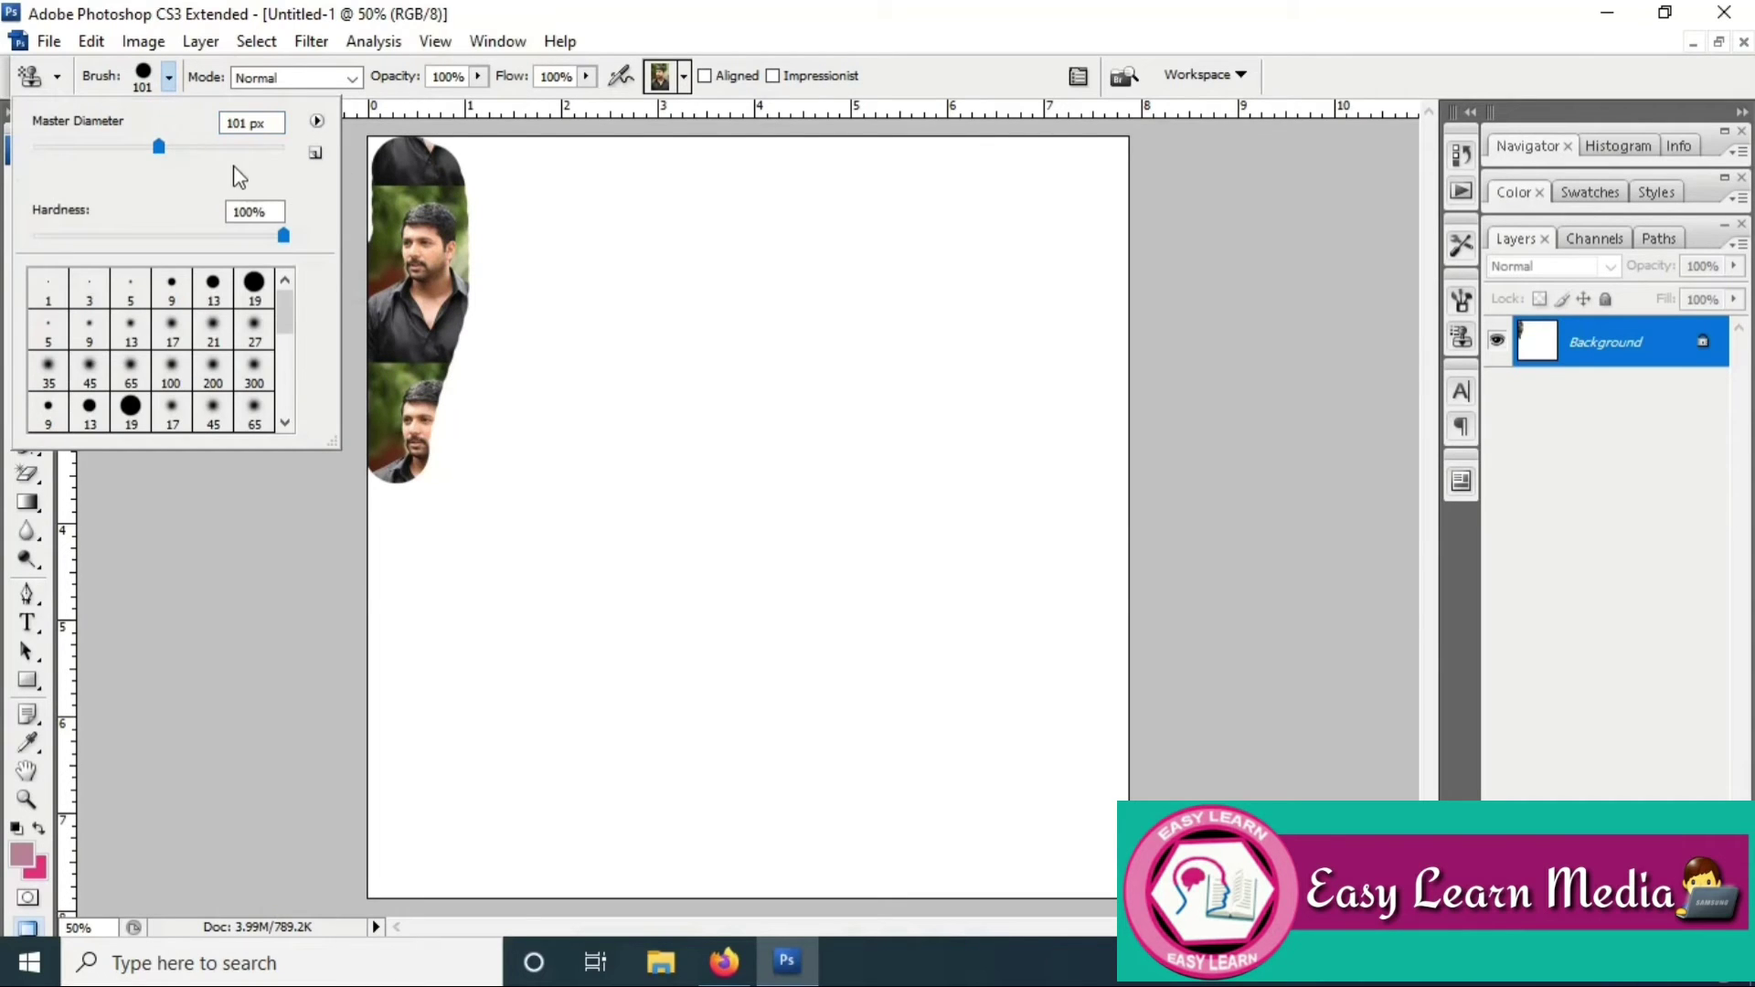
{"action": "mouse_move", "coordinate": [589, 213]}
{"action": "left_mouse_down"}
{"action": "mouse_move", "coordinate": [453, 475]}
{"action": "mouse_move", "coordinate": [393, 220]}
{"action": "mouse_move", "coordinate": [493, 174]}
{"action": "mouse_move", "coordinate": [891, 197]}
{"action": "mouse_move", "coordinate": [1111, 183]}
{"action": "mouse_move", "coordinate": [1092, 302]}
{"action": "mouse_move", "coordinate": [553, 347]}
{"action": "mouse_move", "coordinate": [893, 384]}
{"action": "mouse_move", "coordinate": [1238, 468]}
{"action": "mouse_move", "coordinate": [321, 474]}
{"action": "mouse_move", "coordinate": [846, 561]}
{"action": "mouse_move", "coordinate": [1175, 584]}
{"action": "mouse_move", "coordinate": [166, 613]}
{"action": "mouse_move", "coordinate": [1246, 698]}
{"action": "mouse_move", "coordinate": [235, 744]}
{"action": "mouse_move", "coordinate": [1143, 746]}
{"action": "mouse_move", "coordinate": [738, 797]}
{"action": "mouse_move", "coordinate": [294, 814]}
{"action": "mouse_move", "coordinate": [1285, 853]}
{"action": "left_mouse_up"}
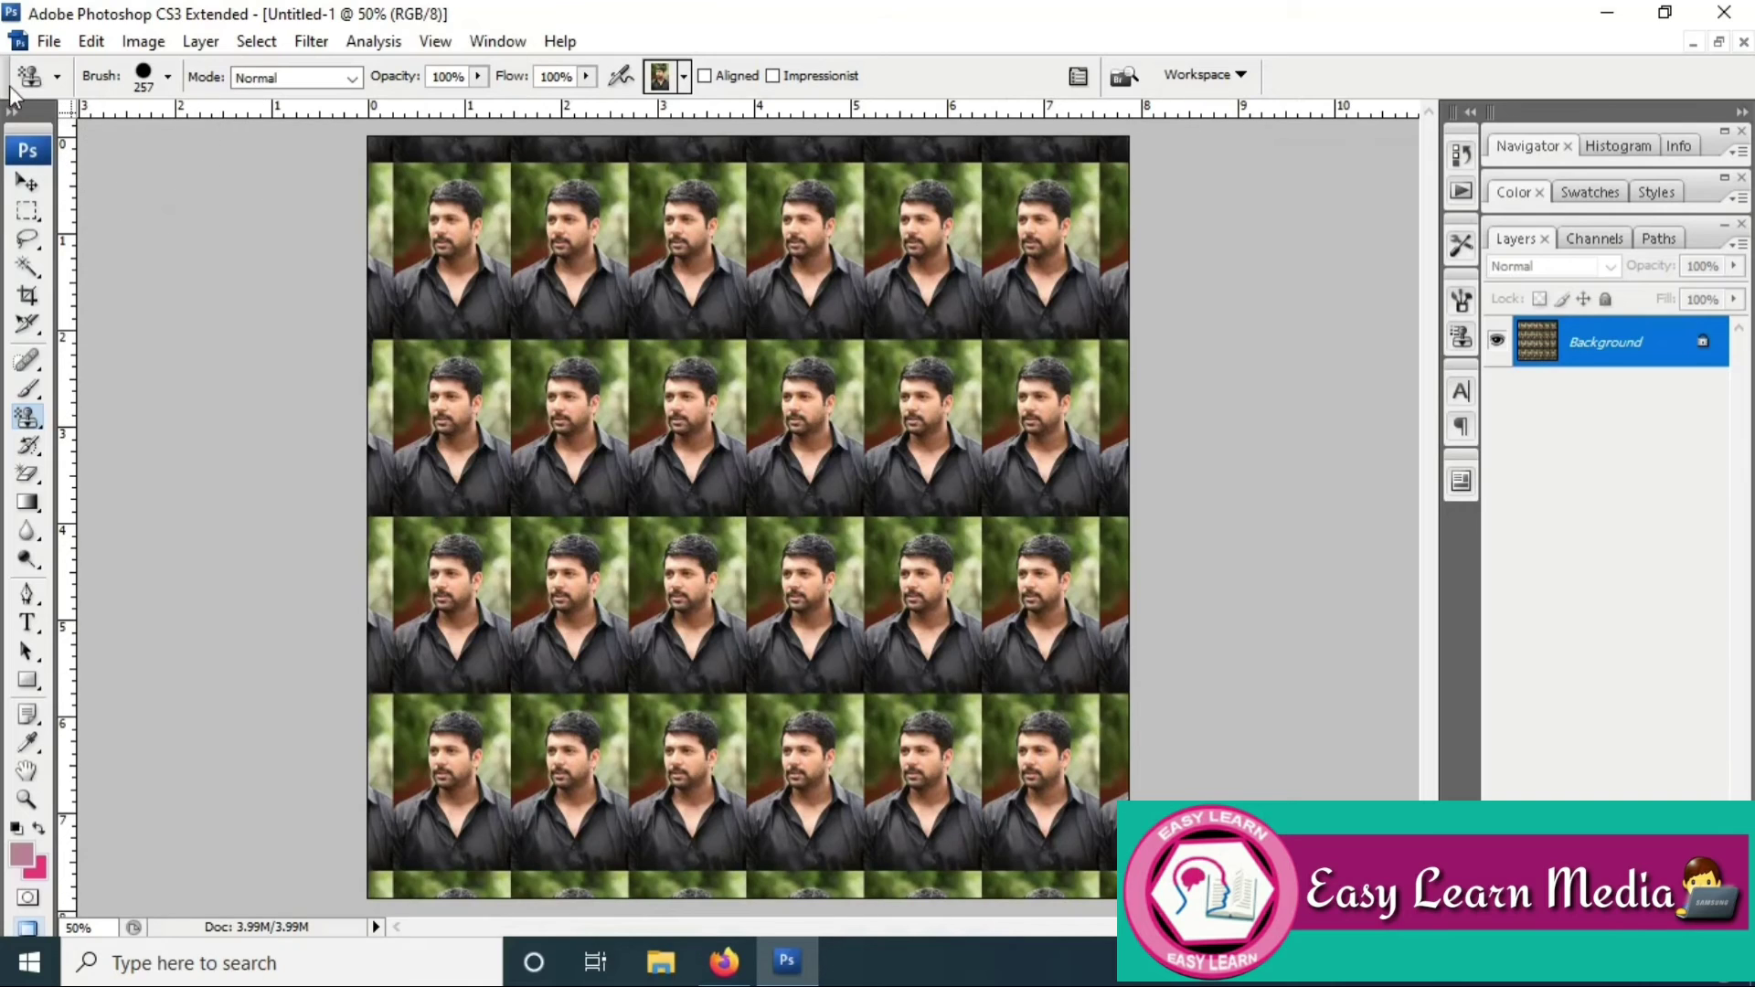
Step: Examine the Pattern Stamp tool's brush settings and its list of blending modes
{"action": "left_click", "coordinate": [26, 183]}
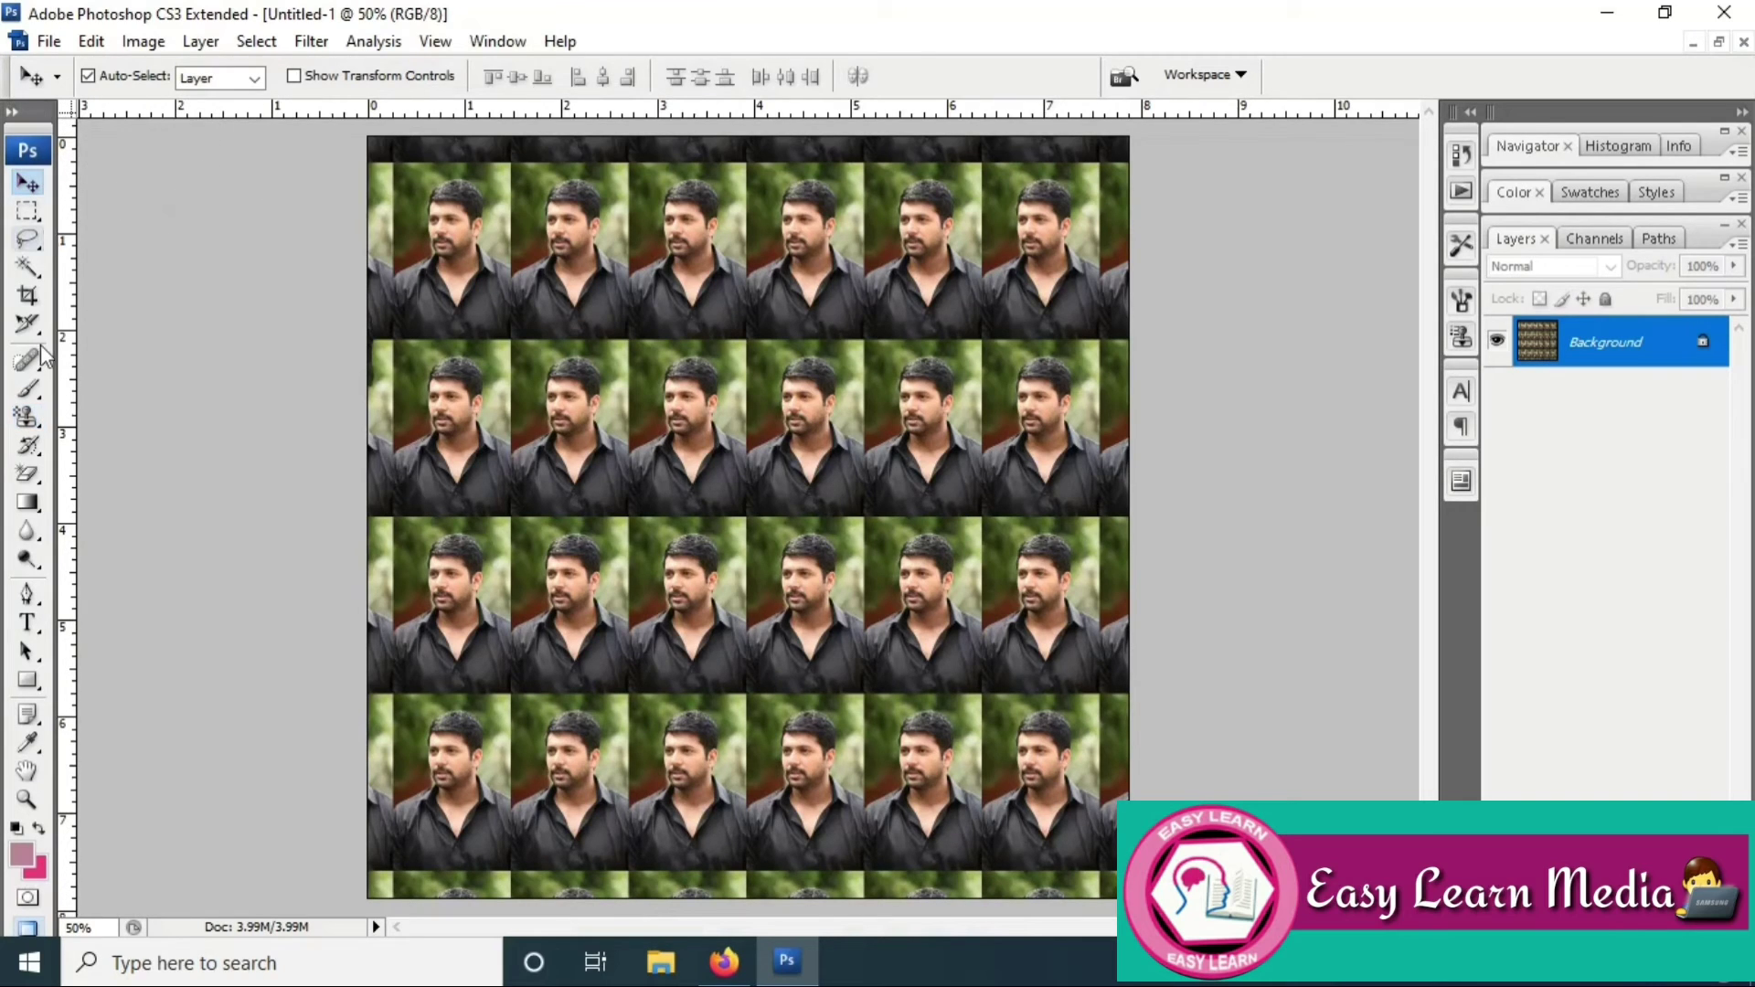
{"action": "left_click", "coordinate": [27, 418]}
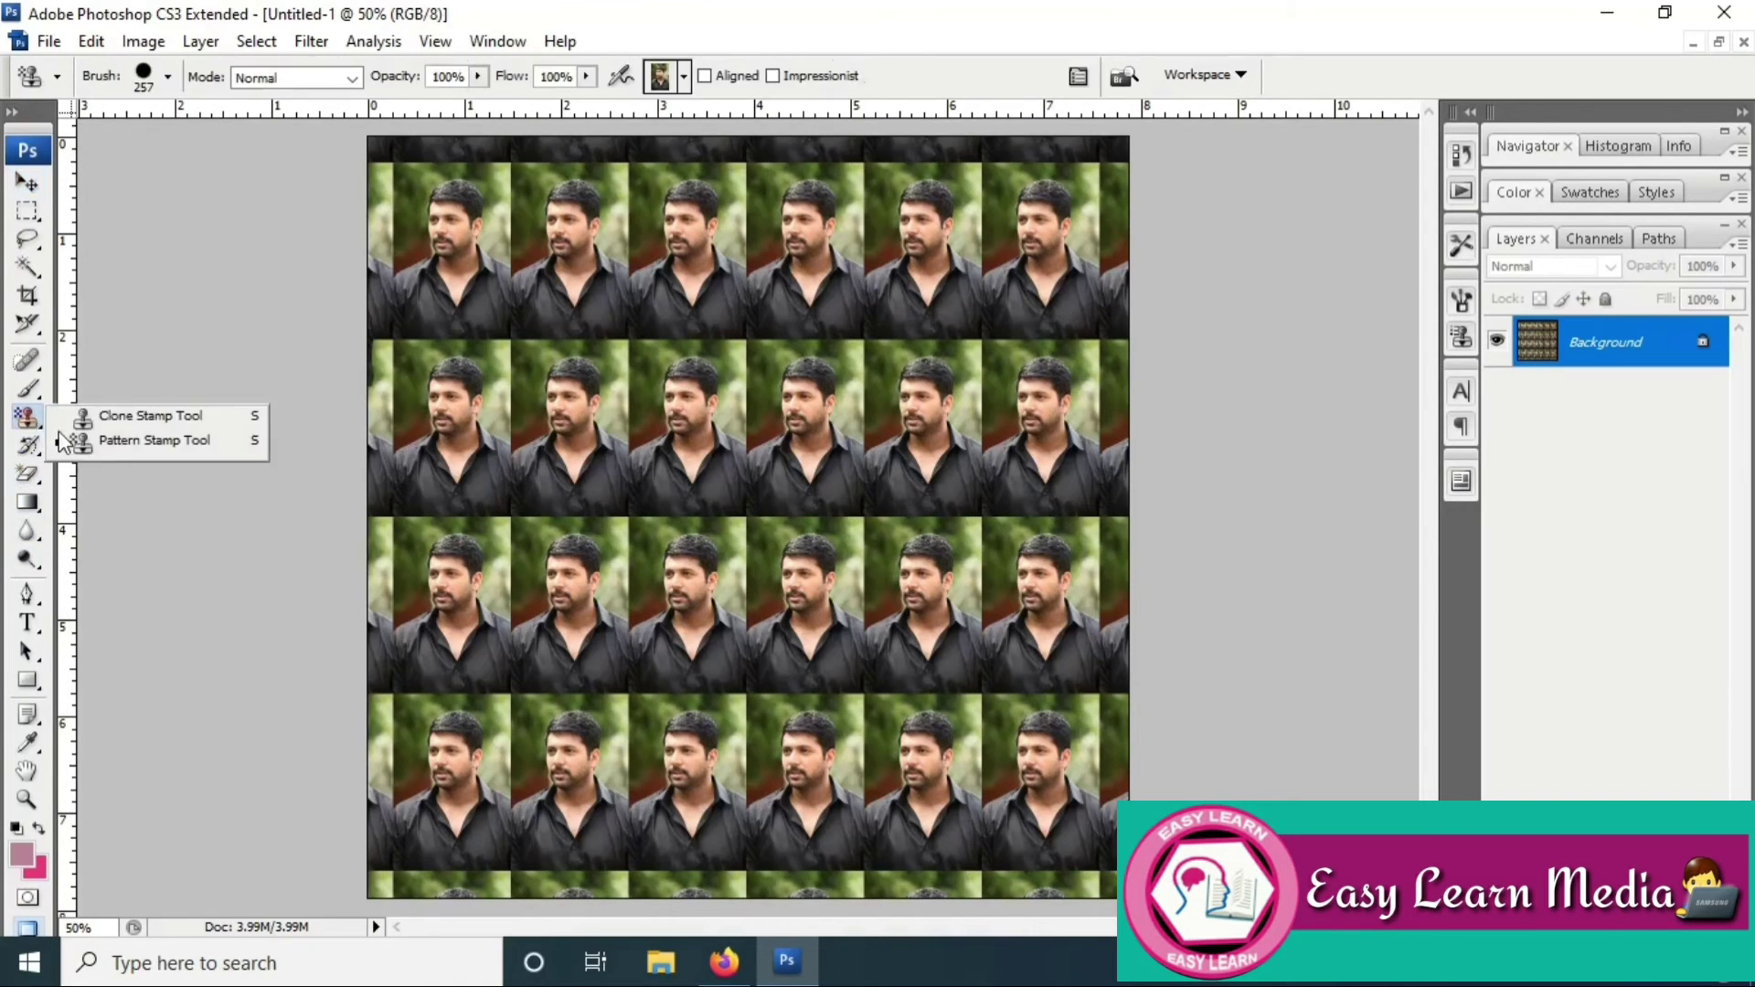
{"action": "left_click", "coordinate": [117, 446]}
{"action": "left_click", "coordinate": [168, 80]}
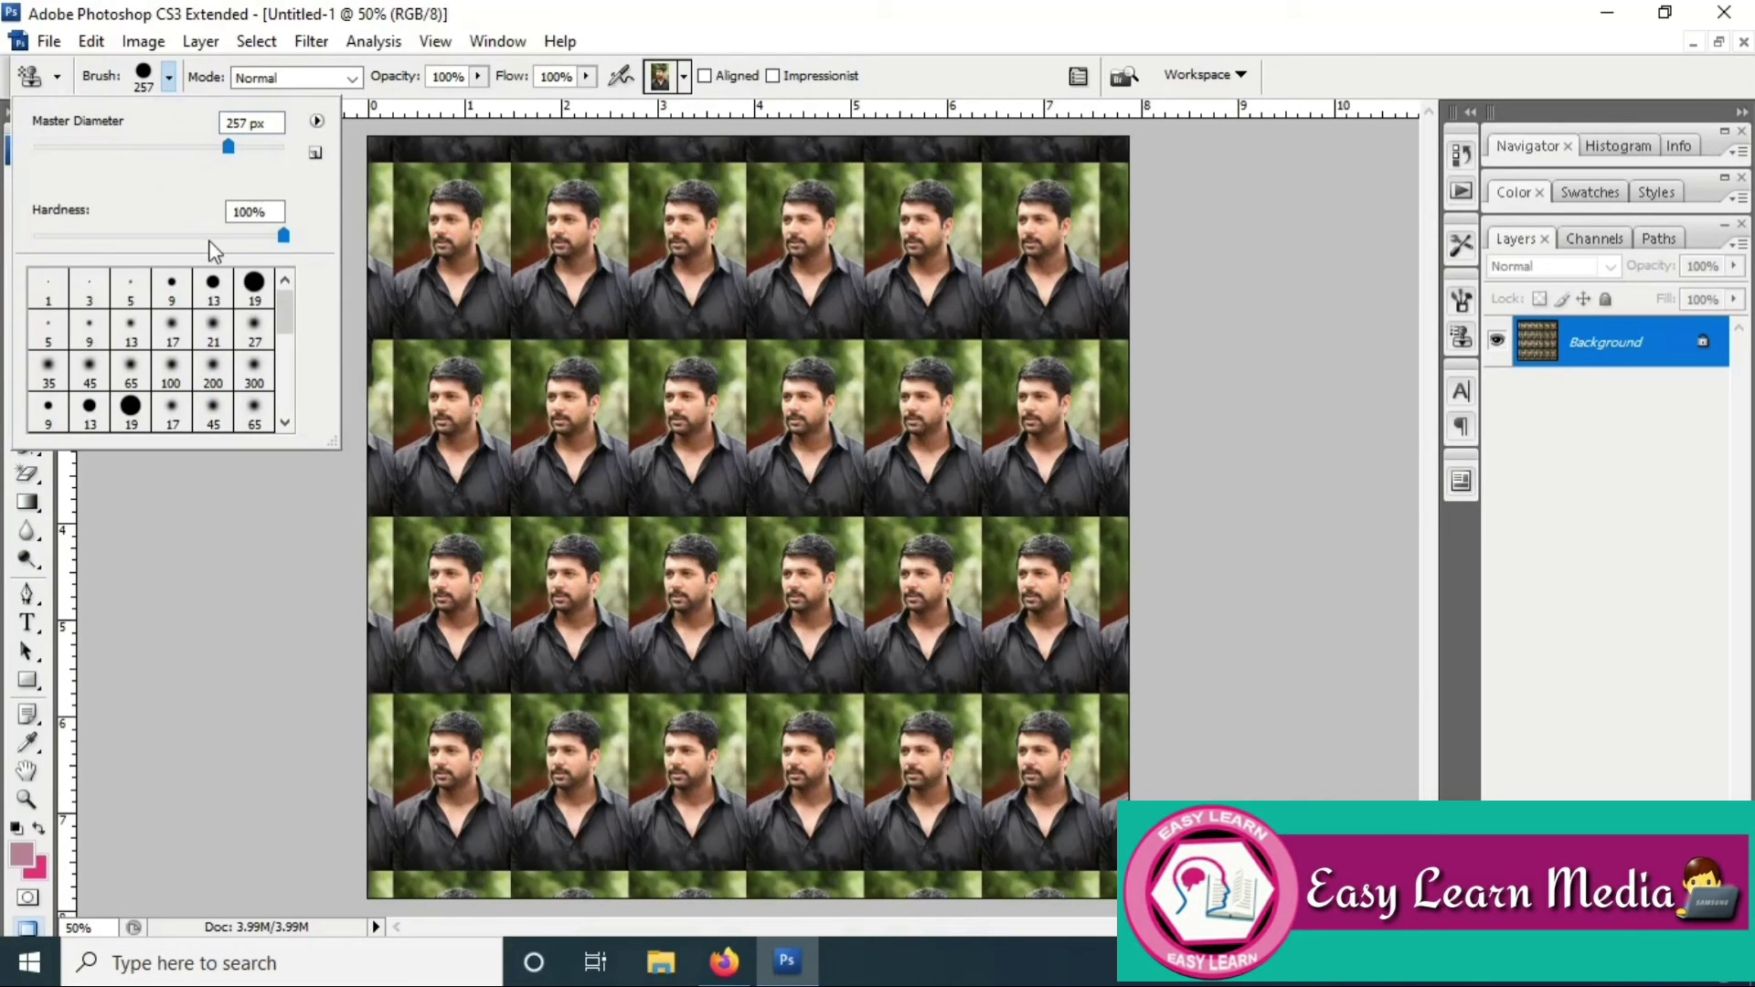
{"action": "left_click", "coordinate": [352, 80]}
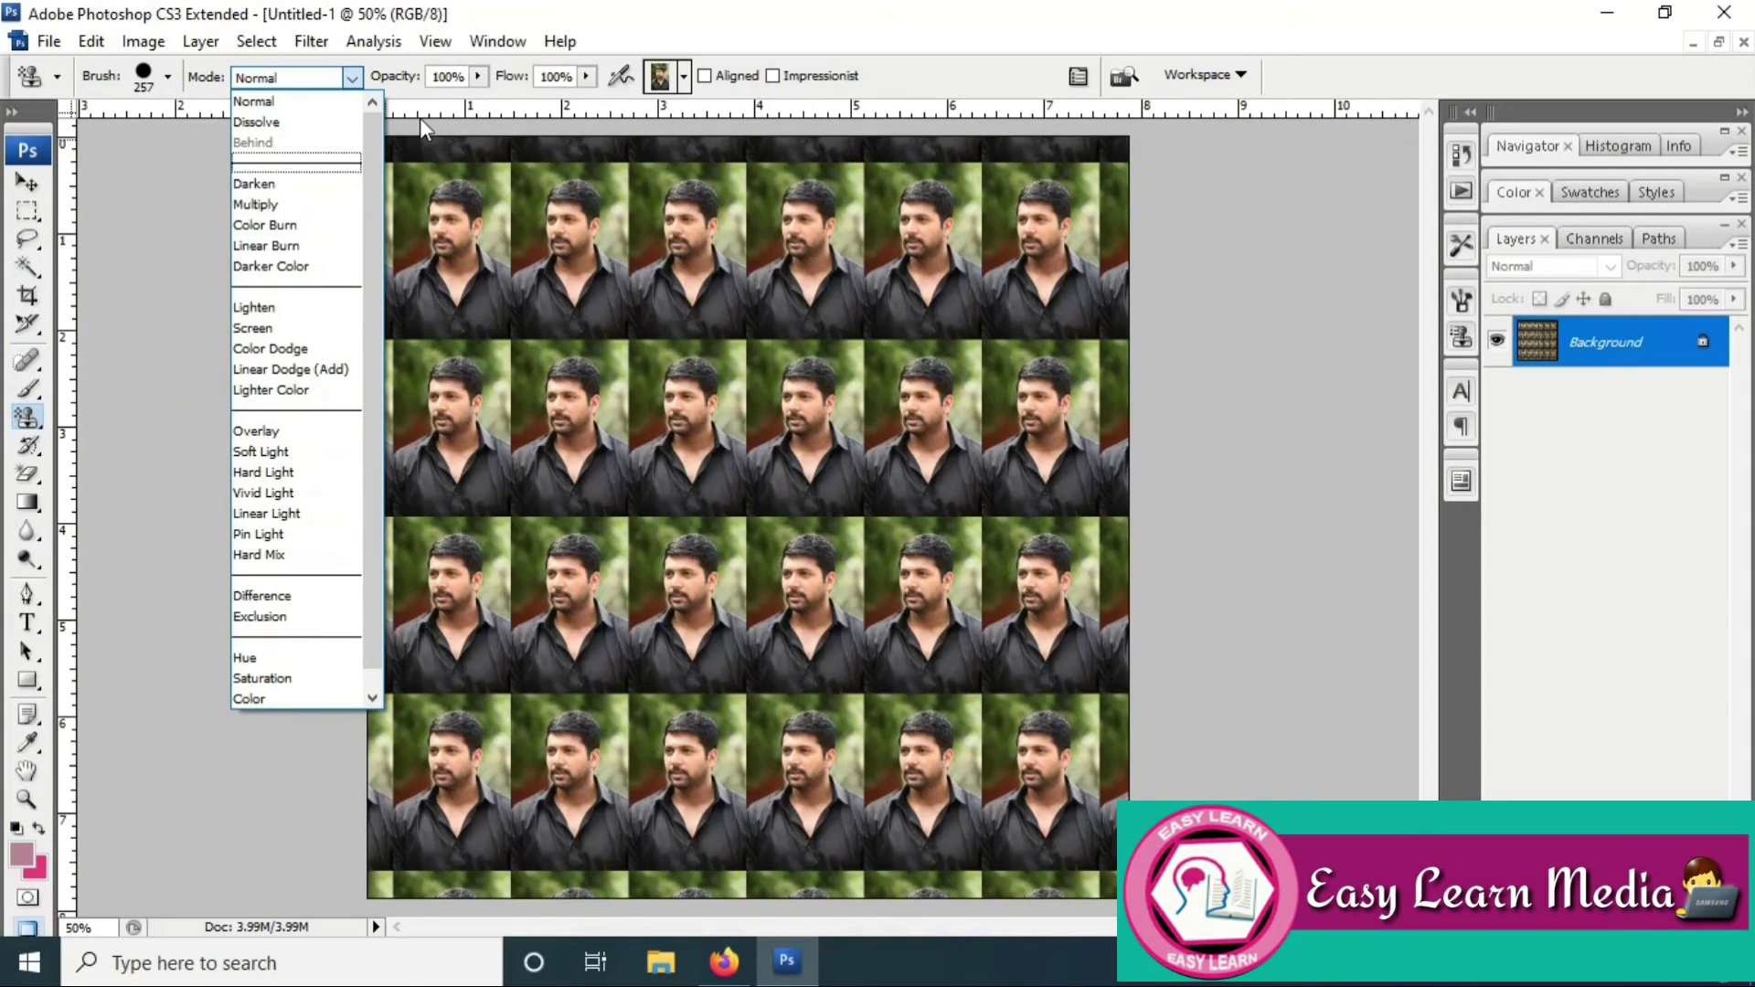
Step: Lower the stamp opacity to 66% and create another white 20 x 20 cm document at 150 pixels/inch
{"action": "left_click", "coordinate": [467, 108]}
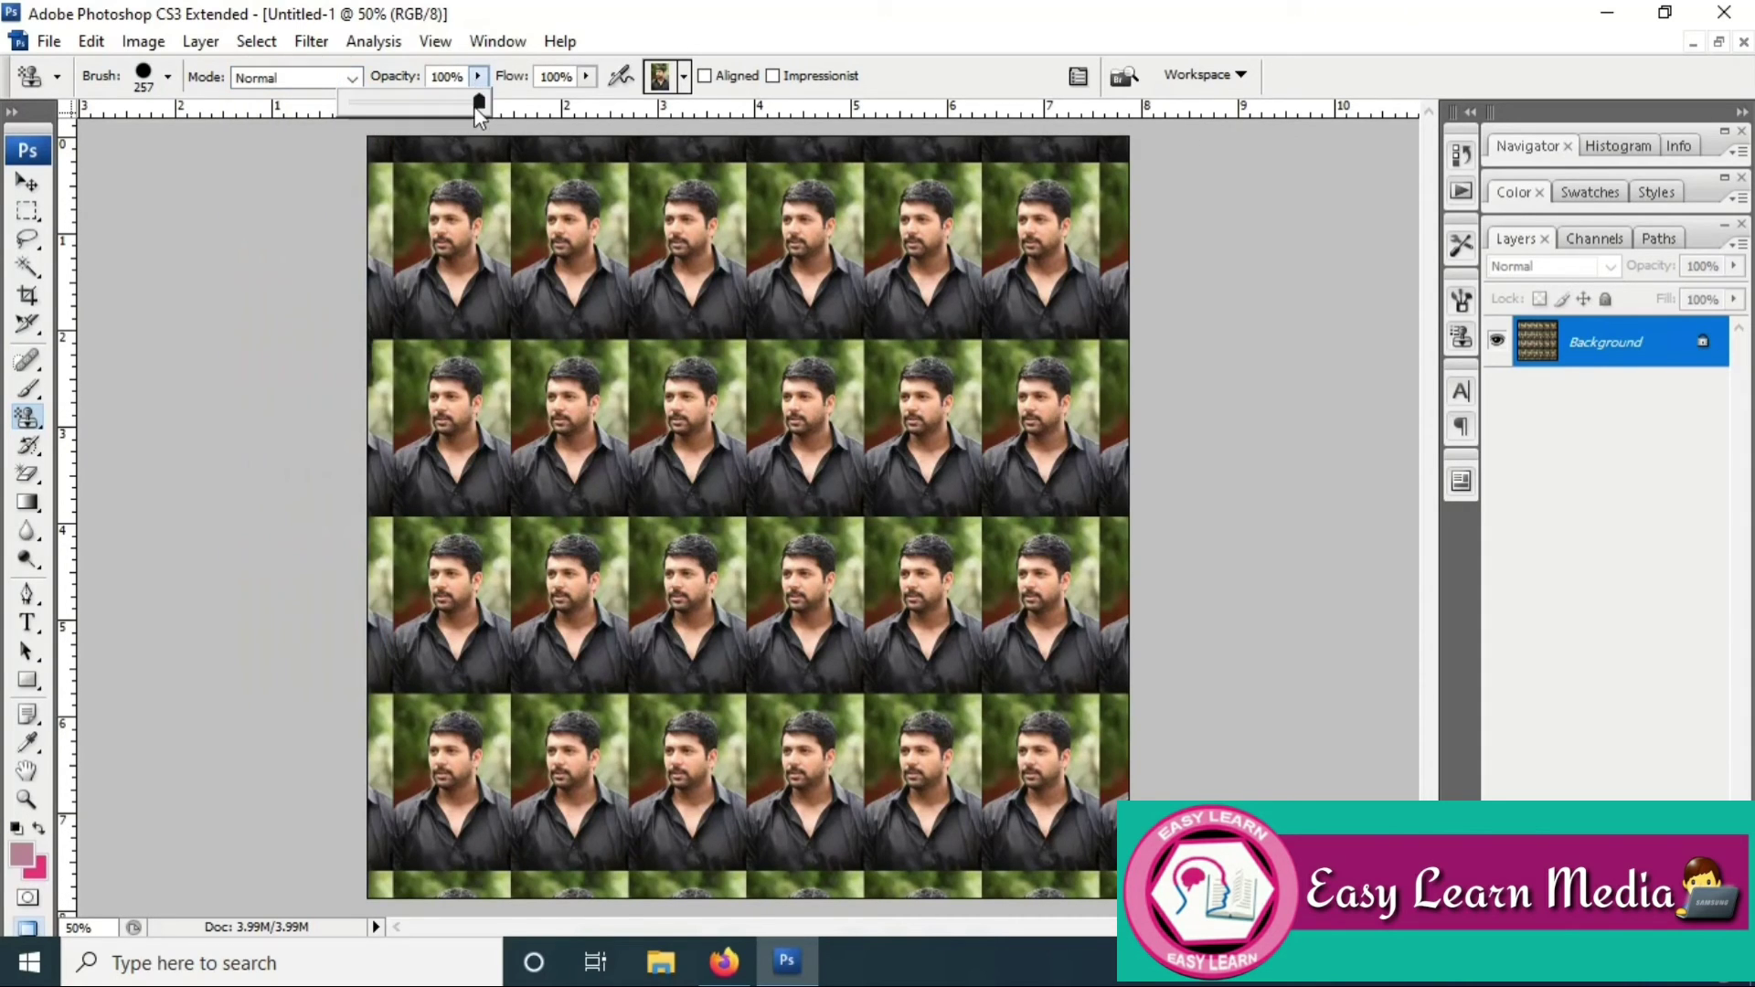
{"action": "left_click_drag", "start_coordinate": [450, 103], "coordinate": [435, 102]}
{"action": "left_click", "coordinate": [50, 42]}
{"action": "left_click", "coordinate": [63, 68]}
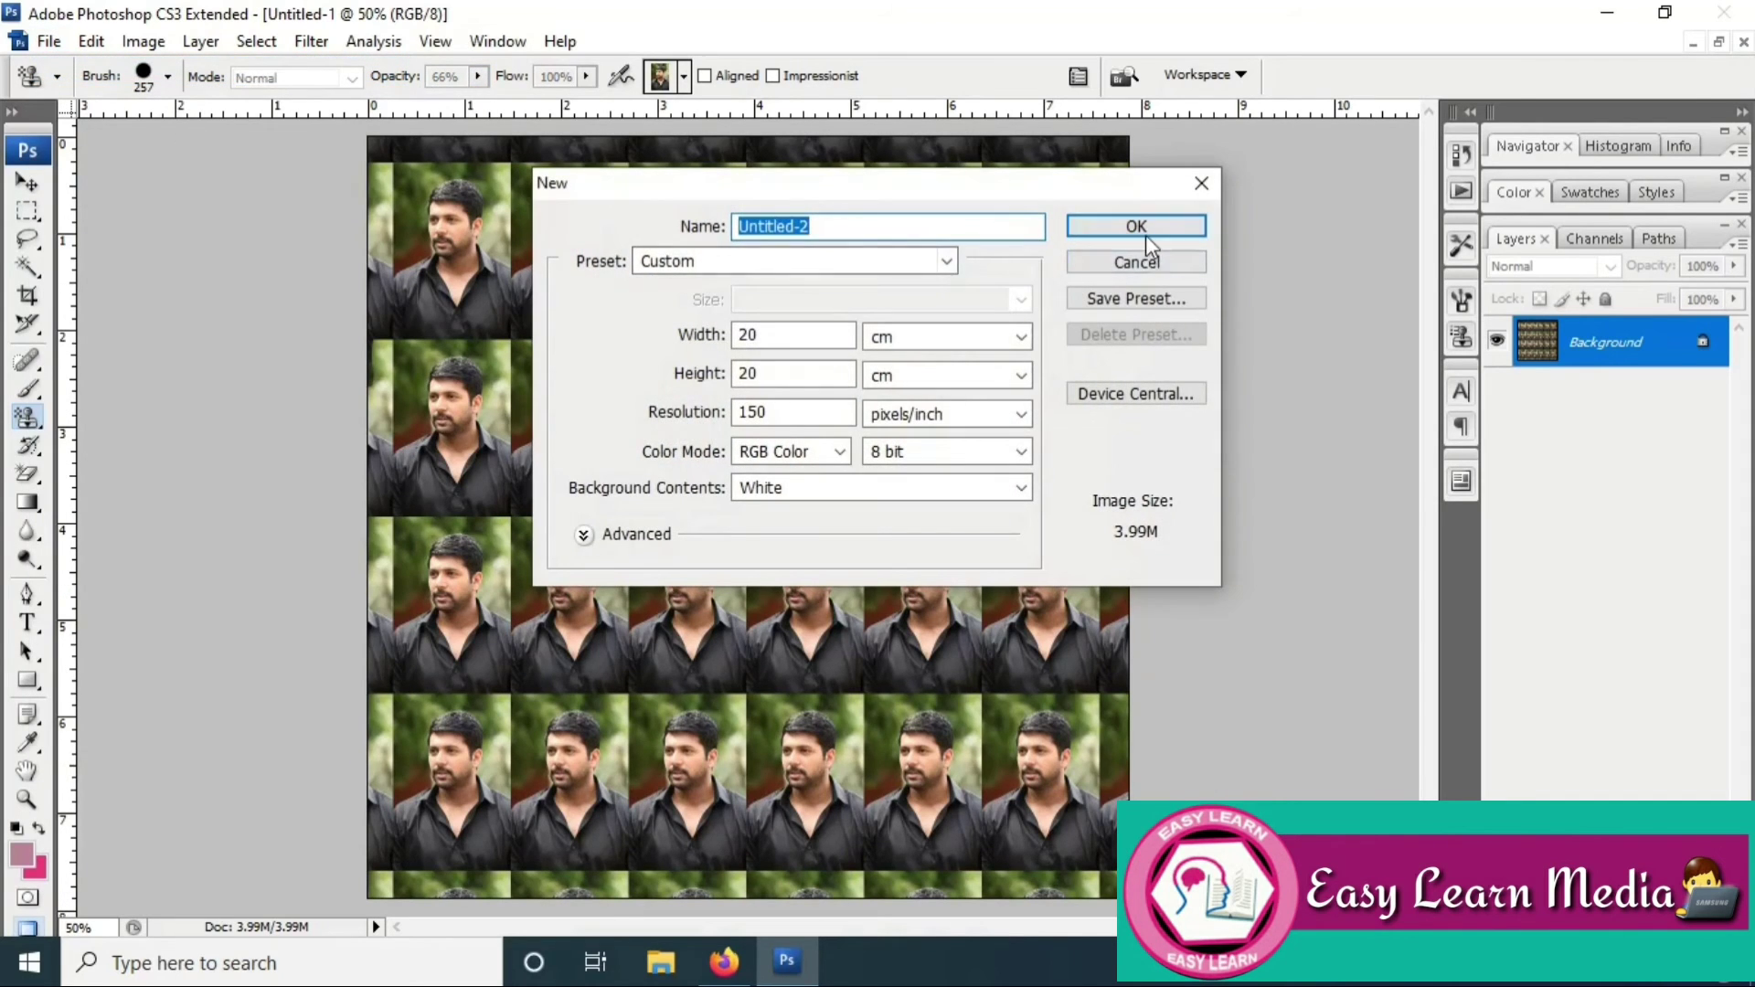
{"action": "left_click", "coordinate": [1136, 226]}
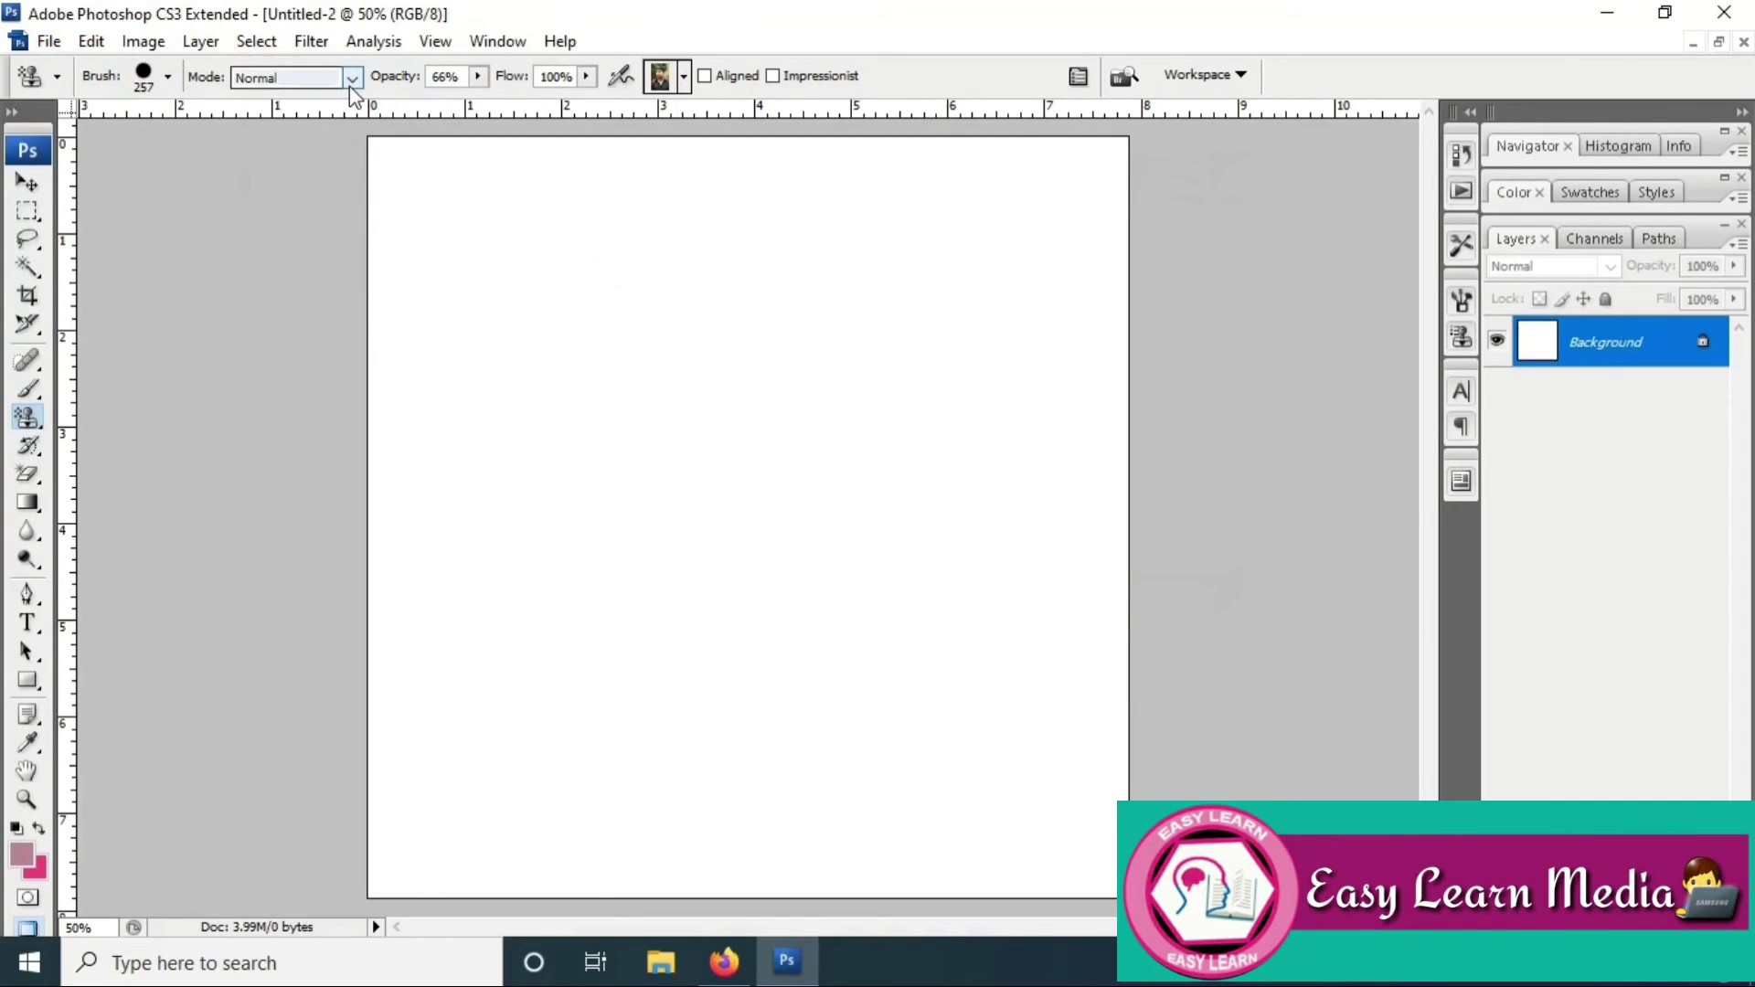
Step: Set the stamp to Darker Color mode at 40% opacity and fill the blank canvas with the portrait pattern
{"action": "left_click", "coordinate": [351, 79]}
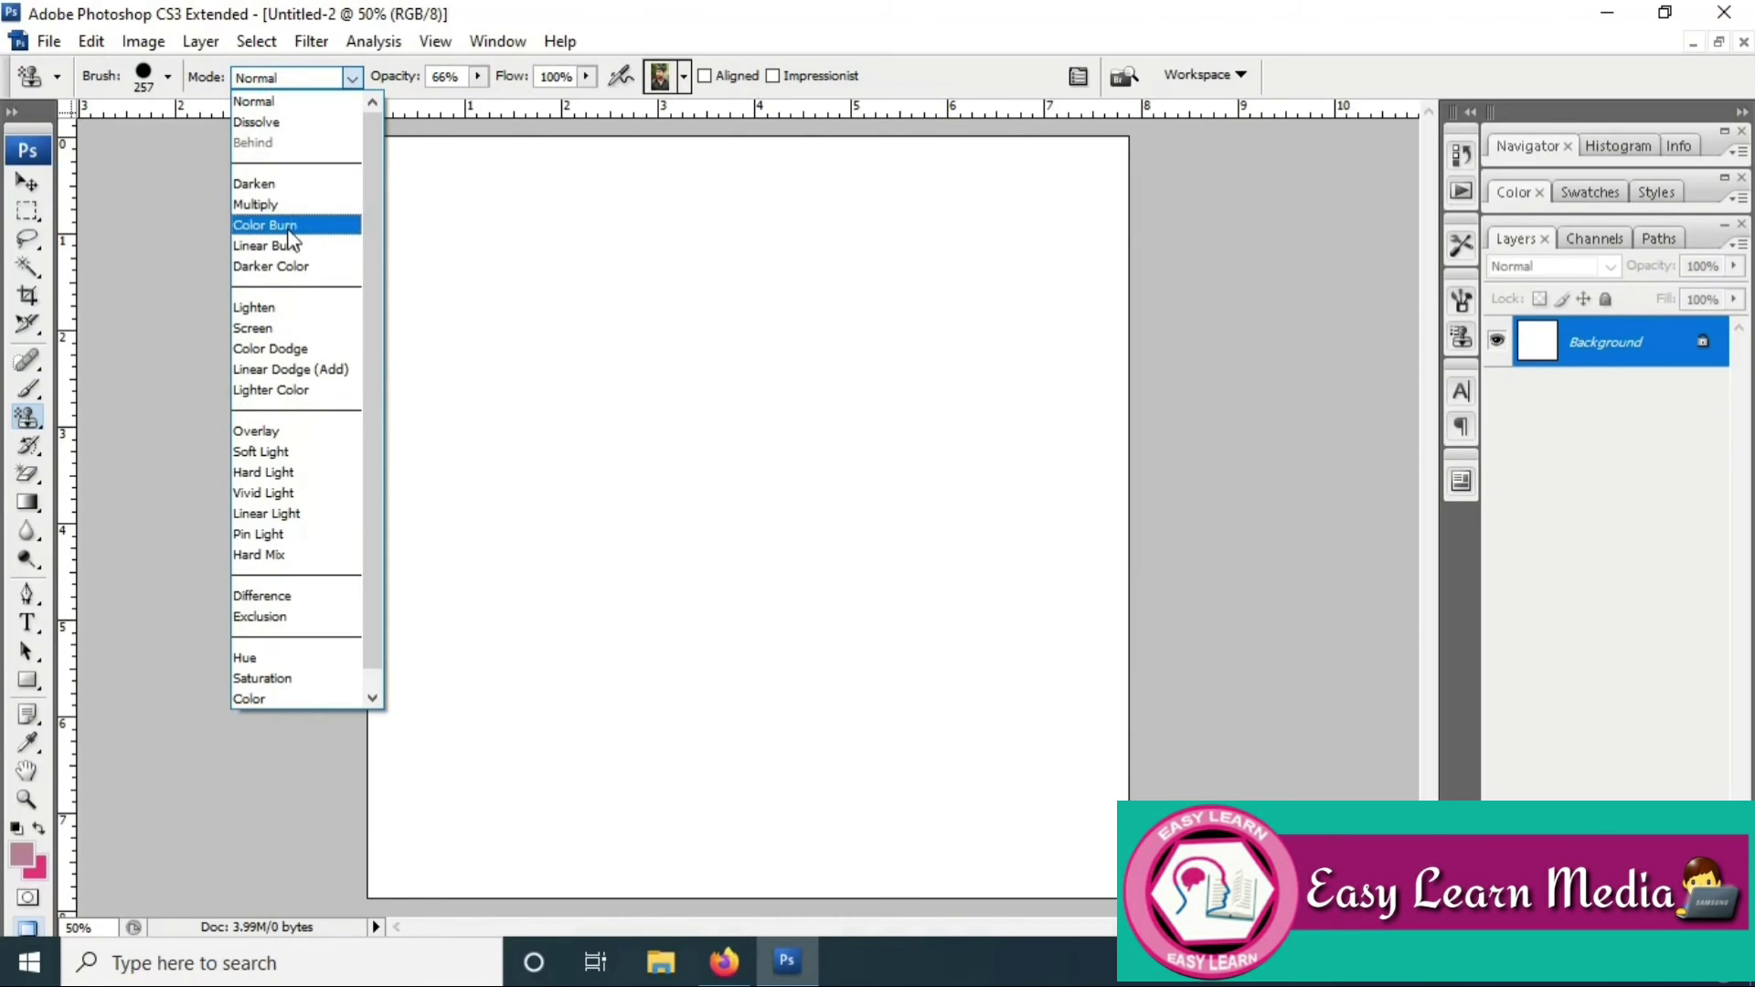
{"action": "left_click", "coordinate": [285, 267]}
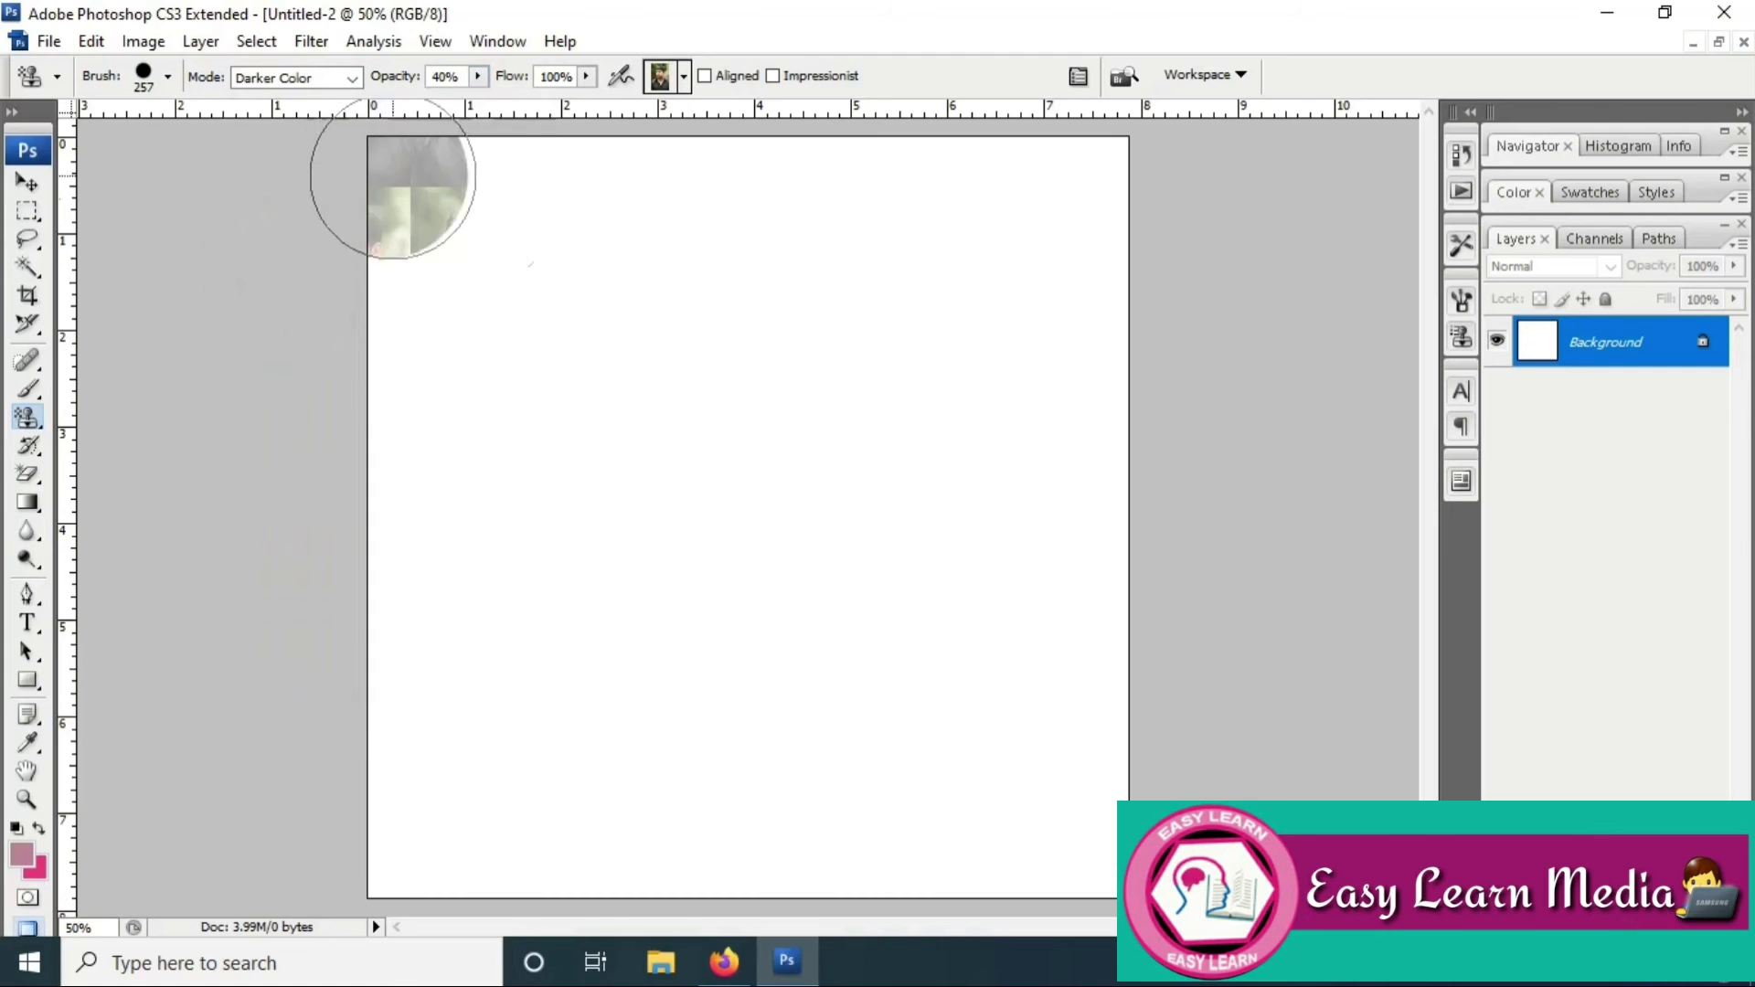
{"action": "mouse_move", "coordinate": [392, 176]}
{"action": "left_mouse_down"}
{"action": "mouse_move", "coordinate": [470, 311]}
{"action": "mouse_move", "coordinate": [1088, 283]}
{"action": "mouse_move", "coordinate": [1163, 211]}
{"action": "mouse_move", "coordinate": [396, 345]}
{"action": "mouse_move", "coordinate": [589, 402]}
{"action": "mouse_move", "coordinate": [1102, 440]}
{"action": "mouse_move", "coordinate": [751, 578]}
{"action": "mouse_move", "coordinate": [1148, 645]}
{"action": "mouse_move", "coordinate": [1079, 749]}
{"action": "mouse_move", "coordinate": [430, 804]}
{"action": "mouse_move", "coordinate": [331, 856]}
{"action": "mouse_move", "coordinate": [458, 766]}
{"action": "mouse_move", "coordinate": [362, 795]}
{"action": "left_mouse_up"}
{"action": "left_click_drag", "start_coordinate": [1161, 241], "coordinate": [1134, 228]}
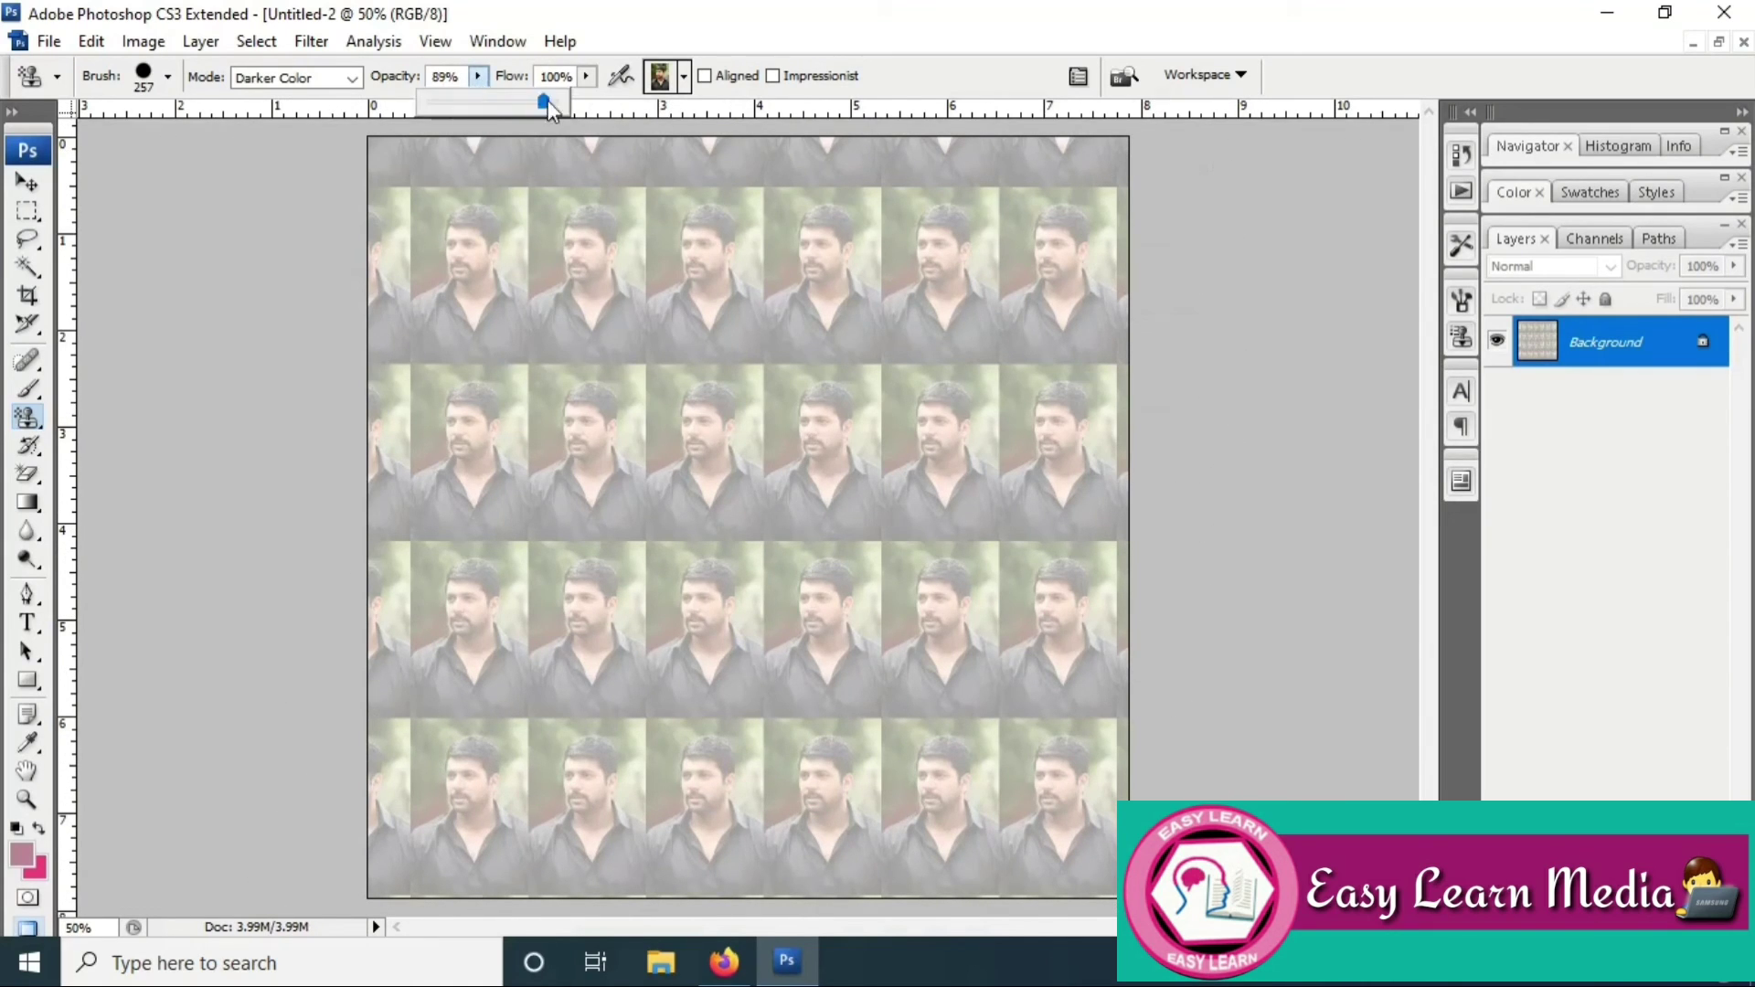
Step: Create another blank document and fill its canvas with the portrait pattern at 100% opacity
{"action": "left_click", "coordinate": [45, 41]}
{"action": "left_click", "coordinate": [68, 67]}
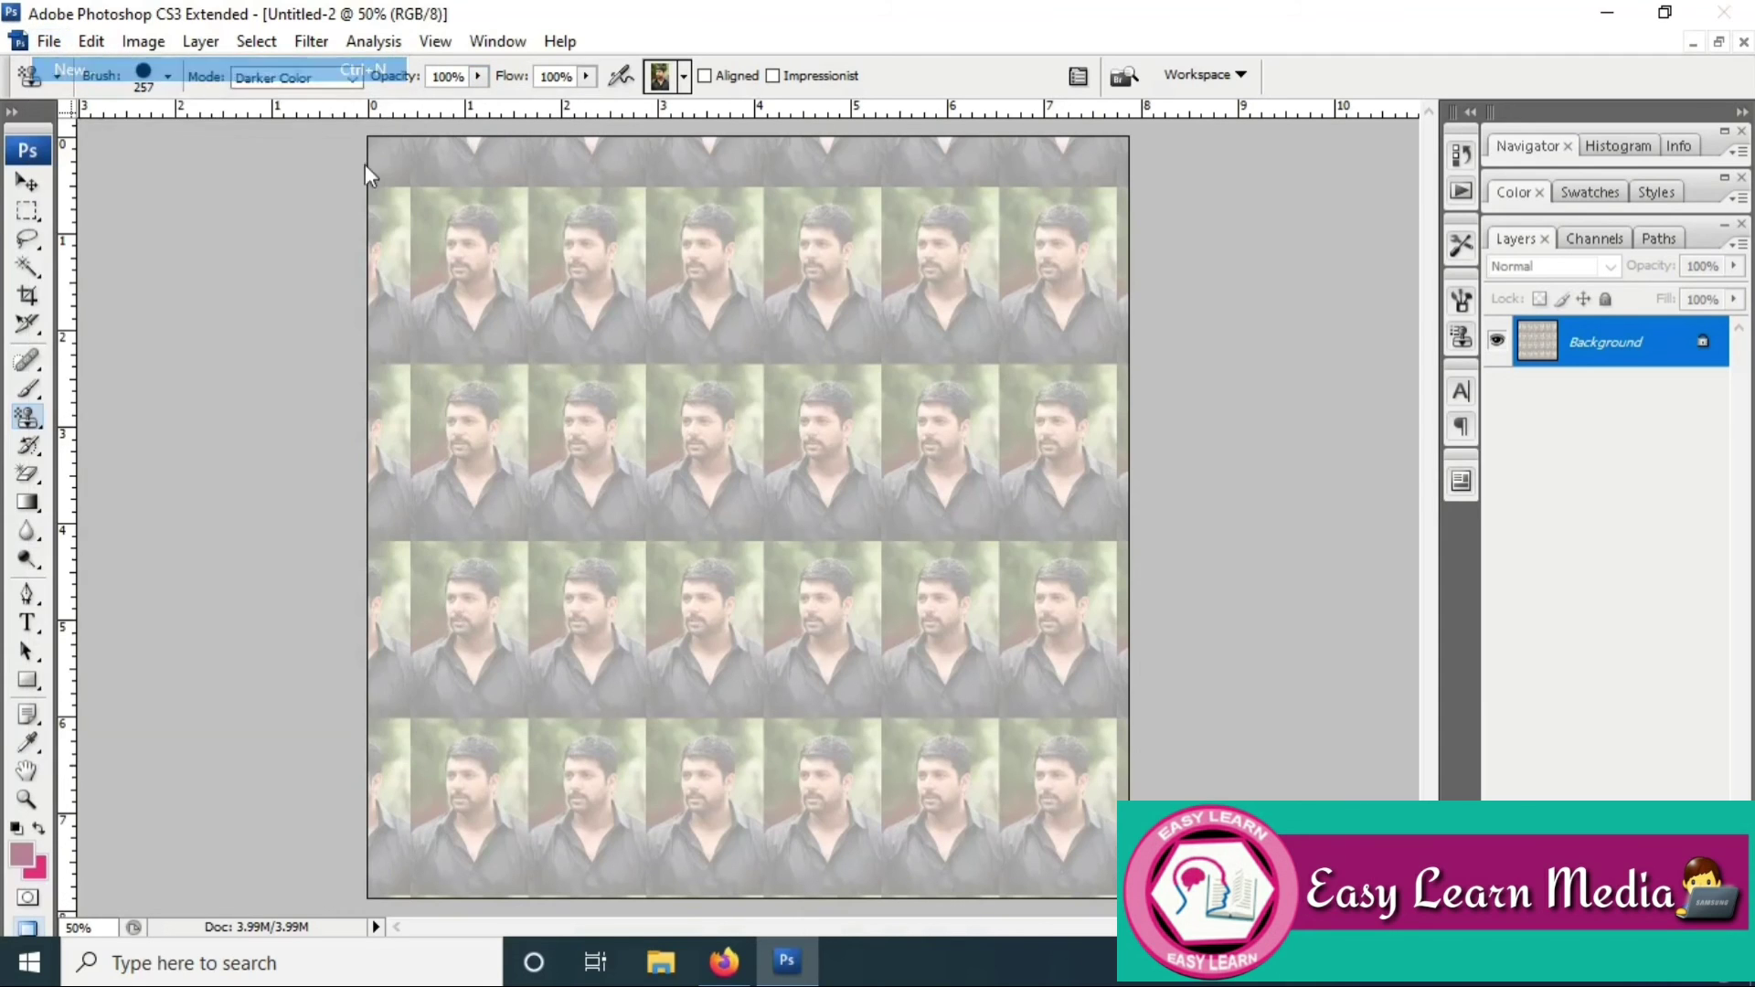
{"action": "left_click", "coordinate": [1171, 234]}
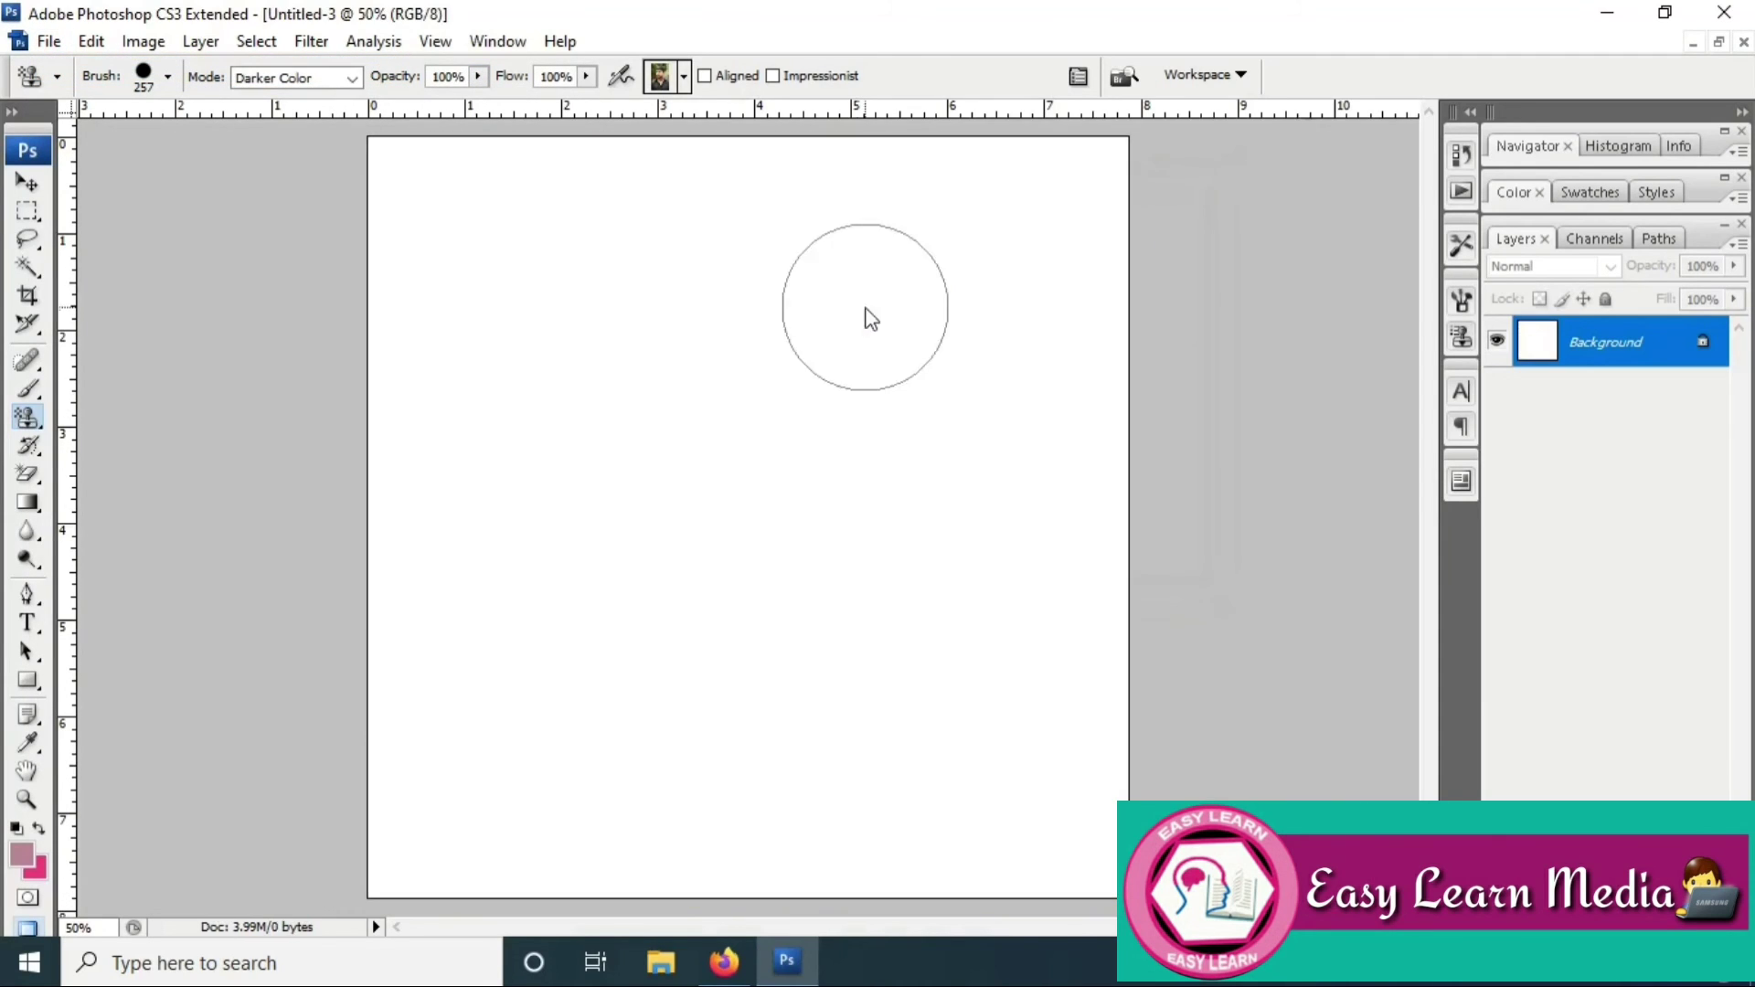
{"action": "mouse_move", "coordinate": [495, 321]}
{"action": "left_mouse_down"}
{"action": "mouse_move", "coordinate": [860, 301]}
{"action": "mouse_move", "coordinate": [396, 238]}
{"action": "mouse_move", "coordinate": [816, 206]}
{"action": "mouse_move", "coordinate": [490, 147]}
{"action": "mouse_move", "coordinate": [864, 204]}
{"action": "mouse_move", "coordinate": [1153, 192]}
{"action": "mouse_move", "coordinate": [1100, 203]}
{"action": "mouse_move", "coordinate": [1038, 434]}
{"action": "mouse_move", "coordinate": [590, 453]}
{"action": "mouse_move", "coordinate": [842, 334]}
{"action": "mouse_move", "coordinate": [286, 324]}
{"action": "mouse_move", "coordinate": [928, 557]}
{"action": "mouse_move", "coordinate": [1167, 471]}
{"action": "left_mouse_up"}
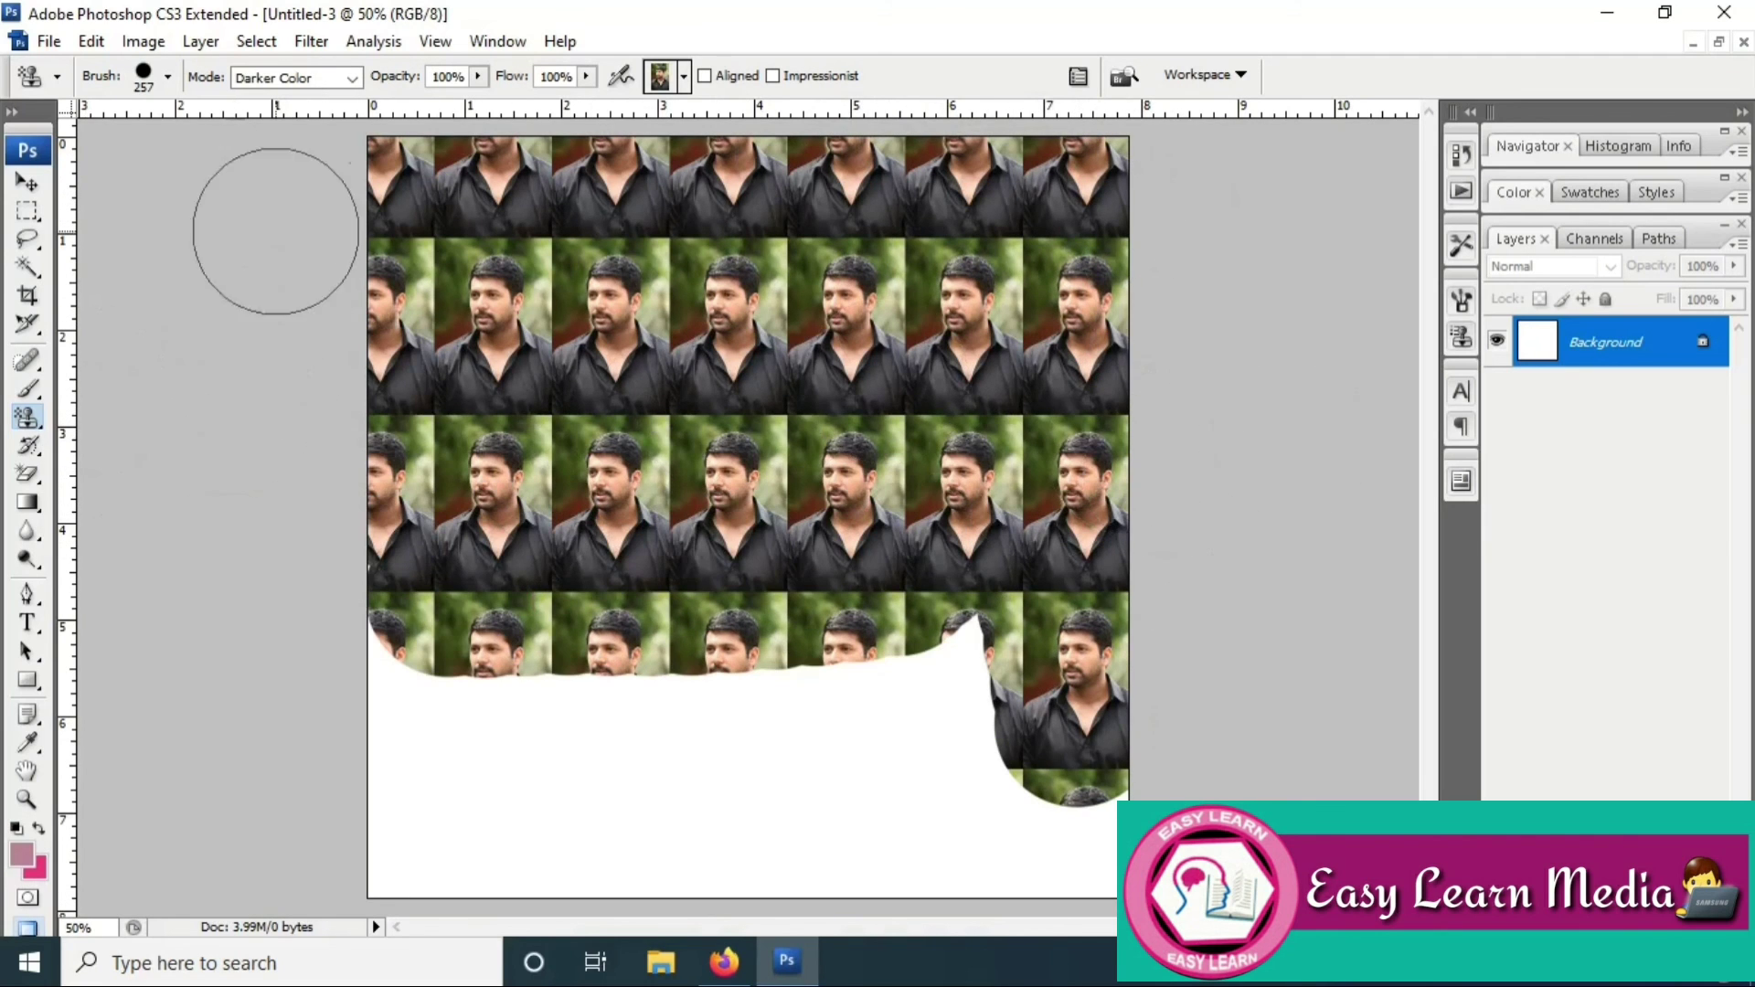
{"action": "mouse_move", "coordinate": [276, 231]}
{"action": "left_mouse_down"}
{"action": "mouse_move", "coordinate": [1359, 724]}
{"action": "mouse_move", "coordinate": [1078, 850]}
{"action": "mouse_move", "coordinate": [823, 695]}
{"action": "mouse_move", "coordinate": [1170, 878]}
{"action": "mouse_move", "coordinate": [1176, 744]}
{"action": "left_mouse_up"}
Step: Set the stamp's blending mode to Lighter Color and start creating another new document
{"action": "left_click", "coordinate": [353, 78]}
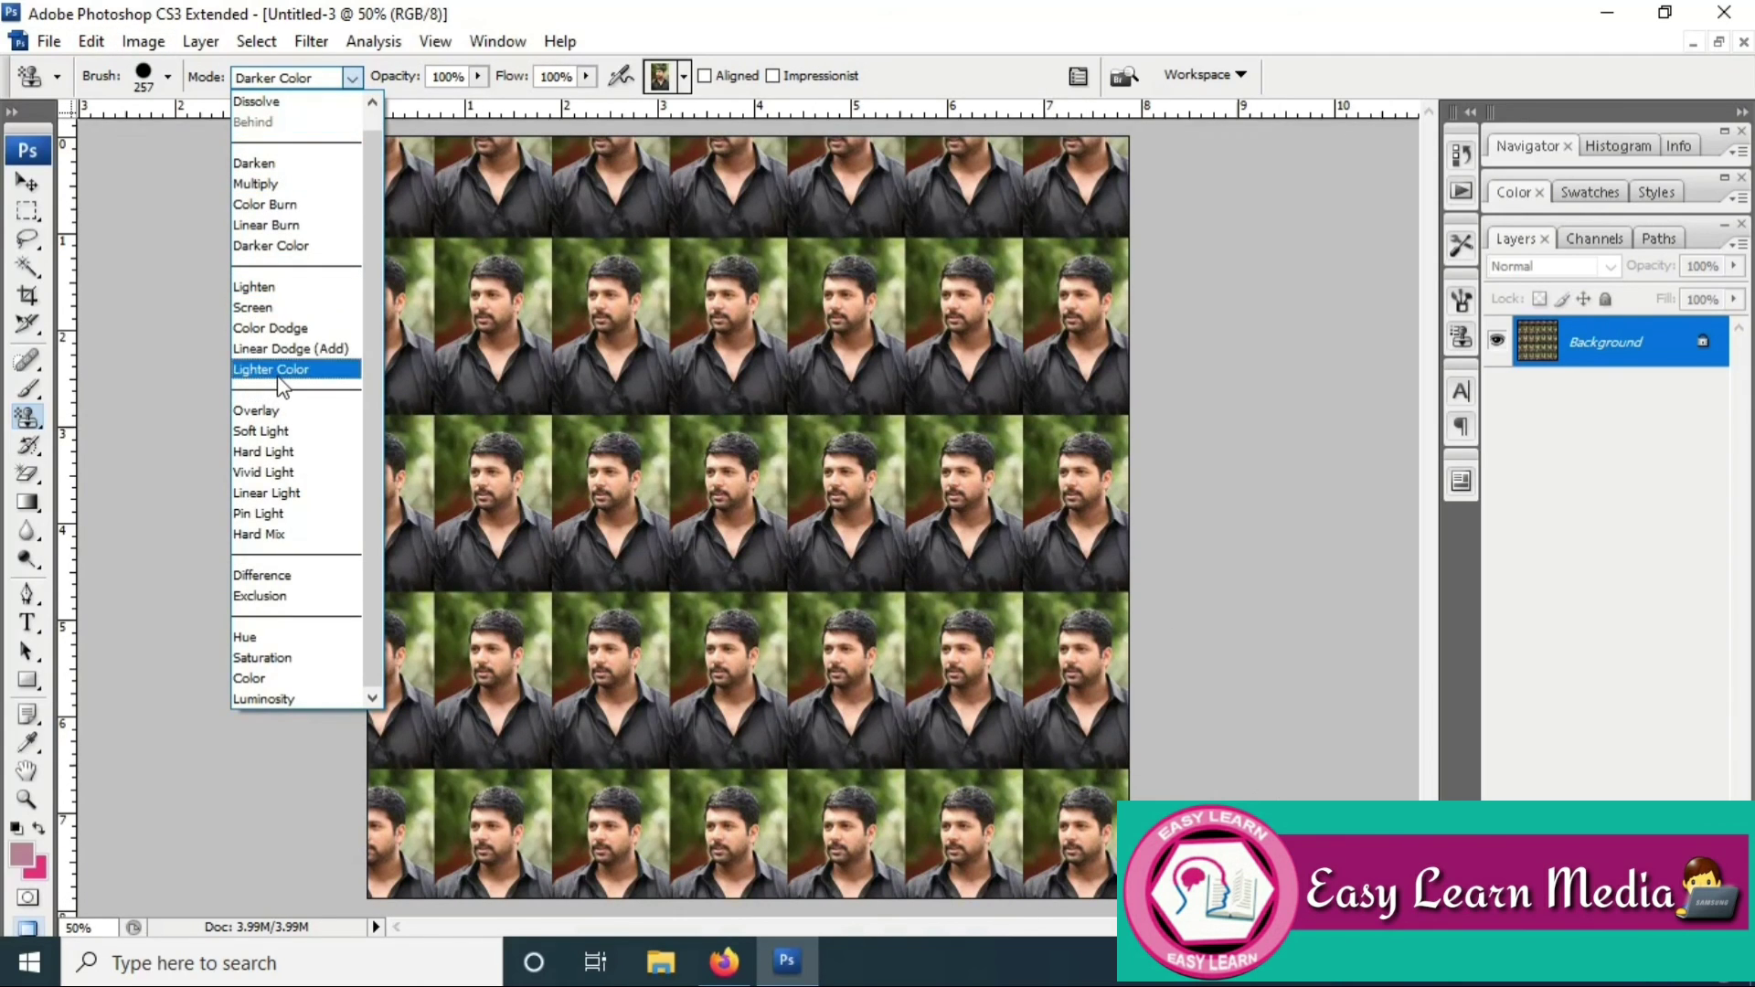
{"action": "left_click", "coordinate": [279, 373]}
{"action": "left_click", "coordinate": [49, 41]}
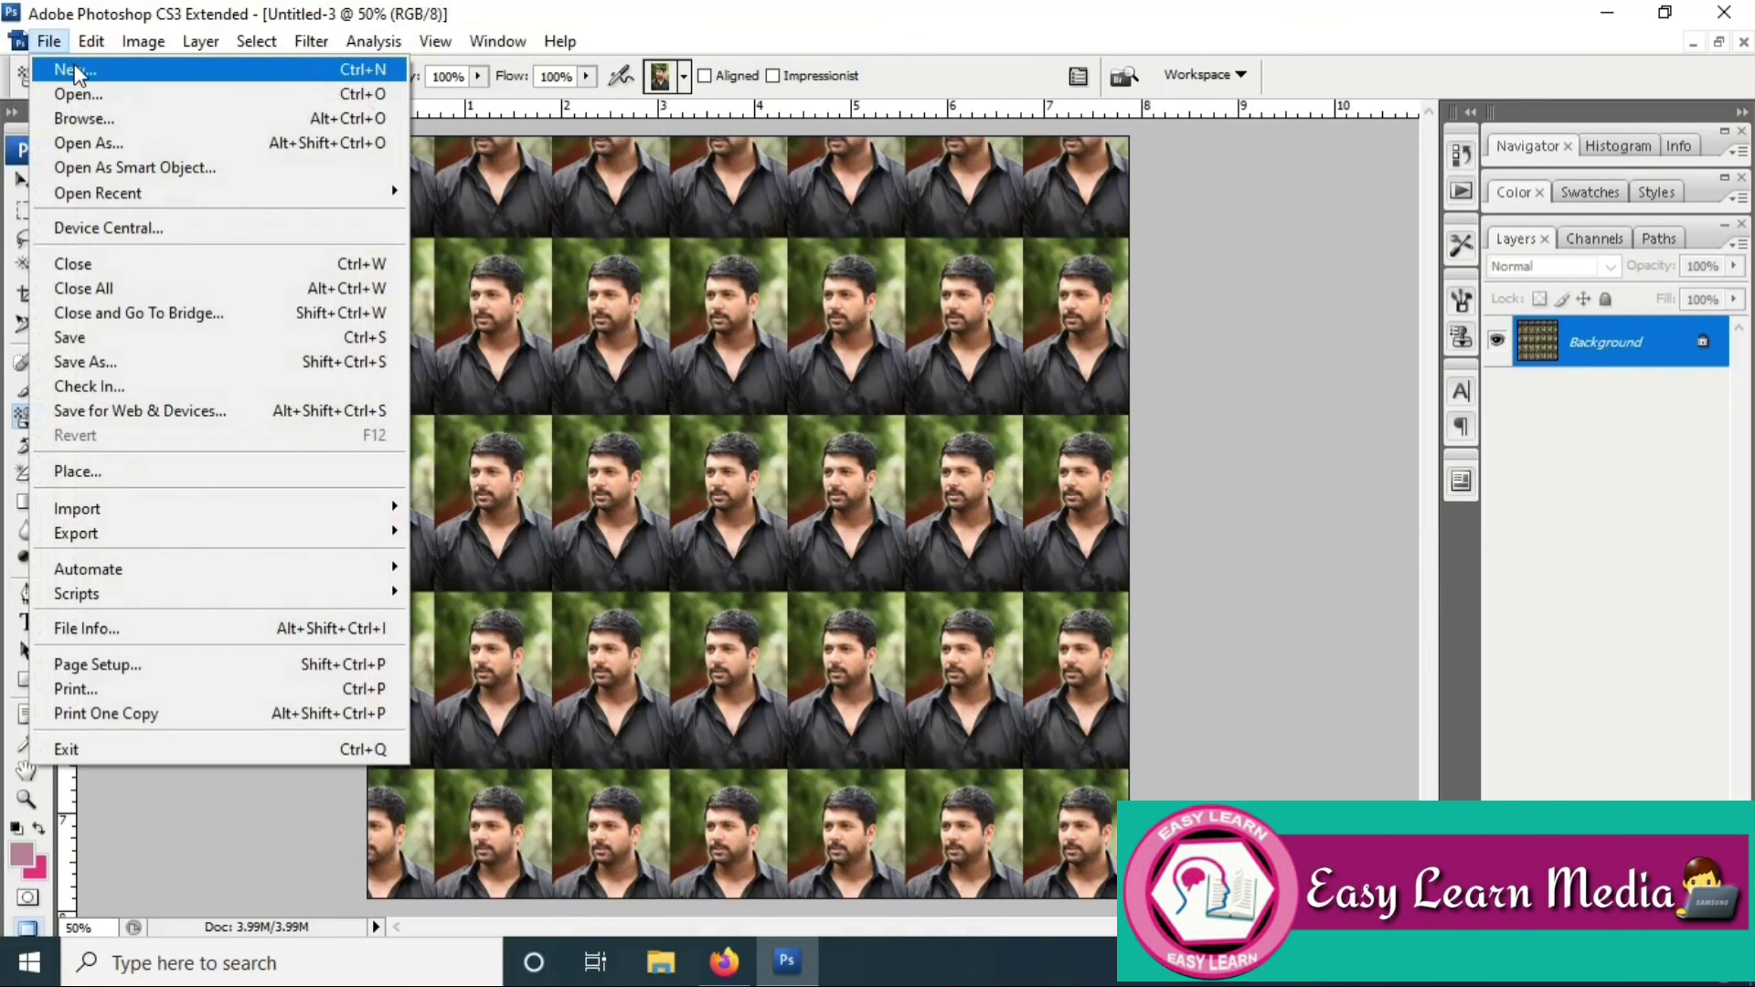